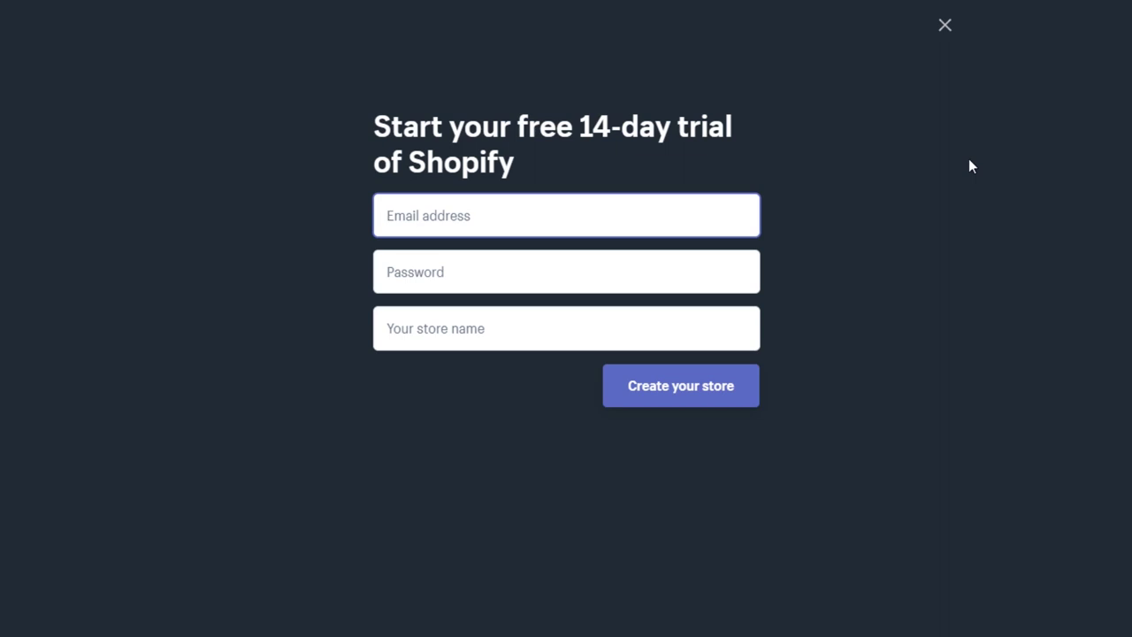
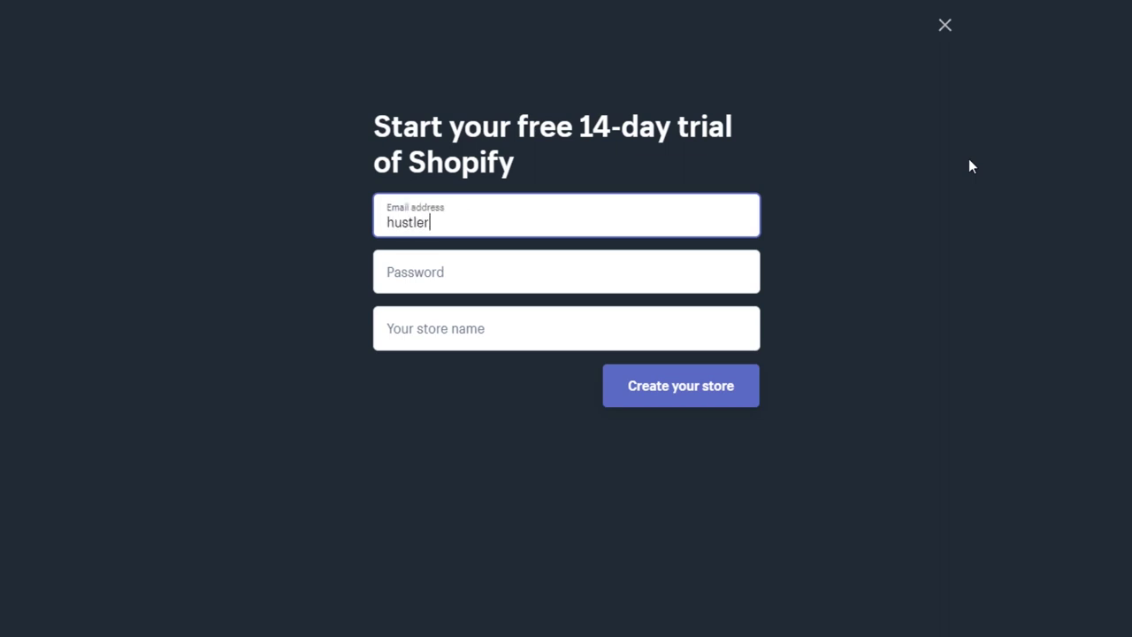
# Enter an e-mail address, correct it to a valid Gmail address, then type the account password.
pyautogui.press('Tab')
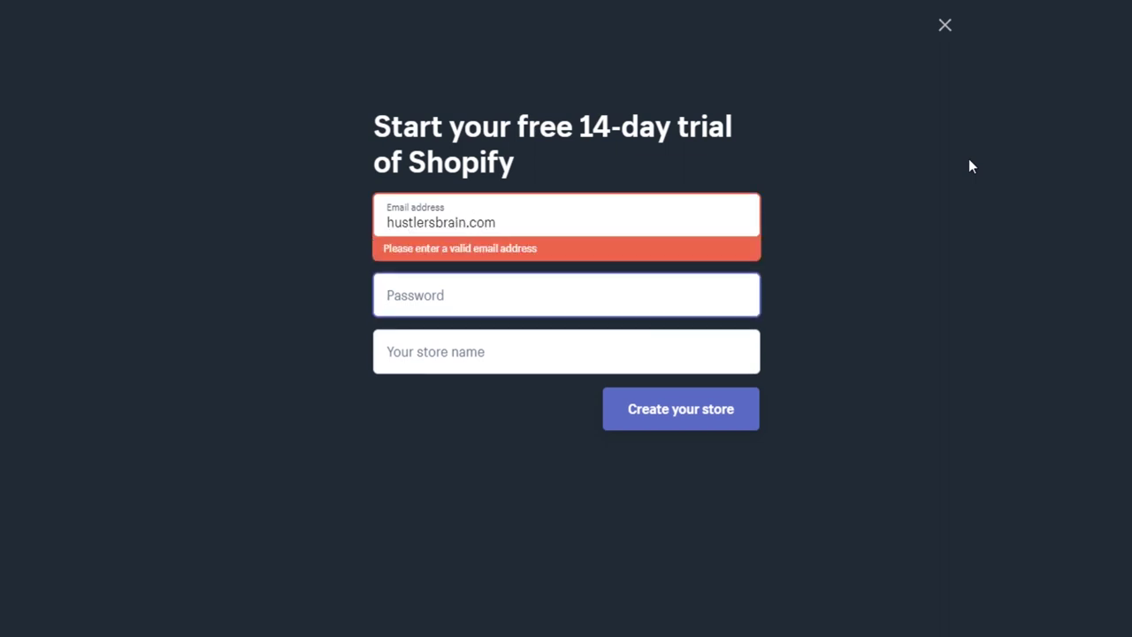
pyautogui.click(534, 218)
pyautogui.press('BackSpace')
pyautogui.press('BackSpace')
pyautogui.press('BackSpace')
pyautogui.press('BackSpace')
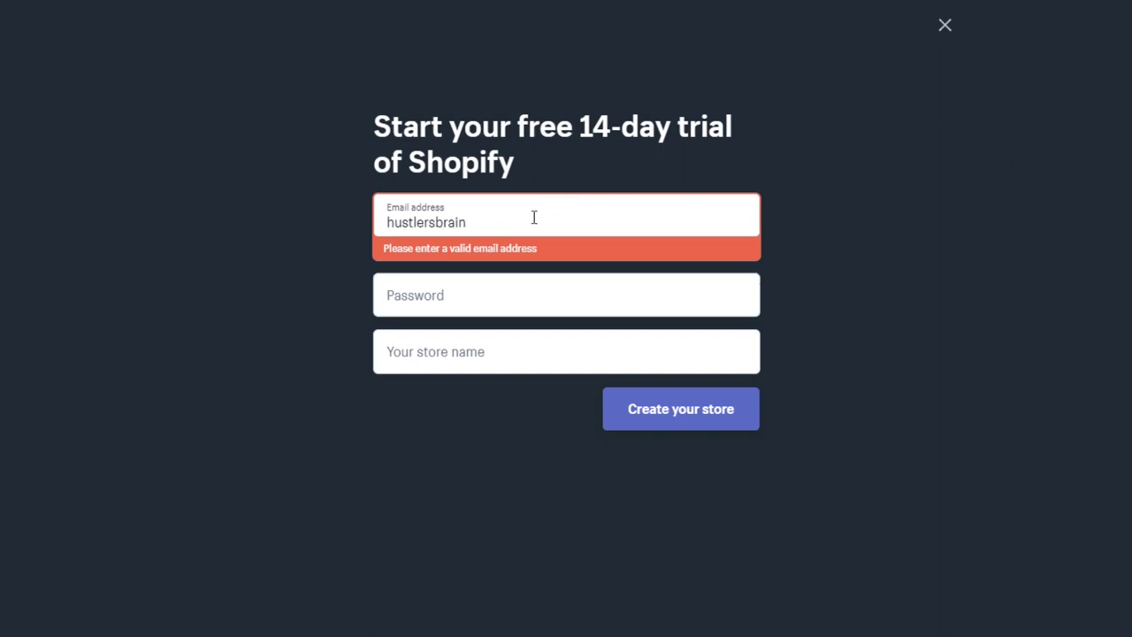
pyautogui.write('@gmail')
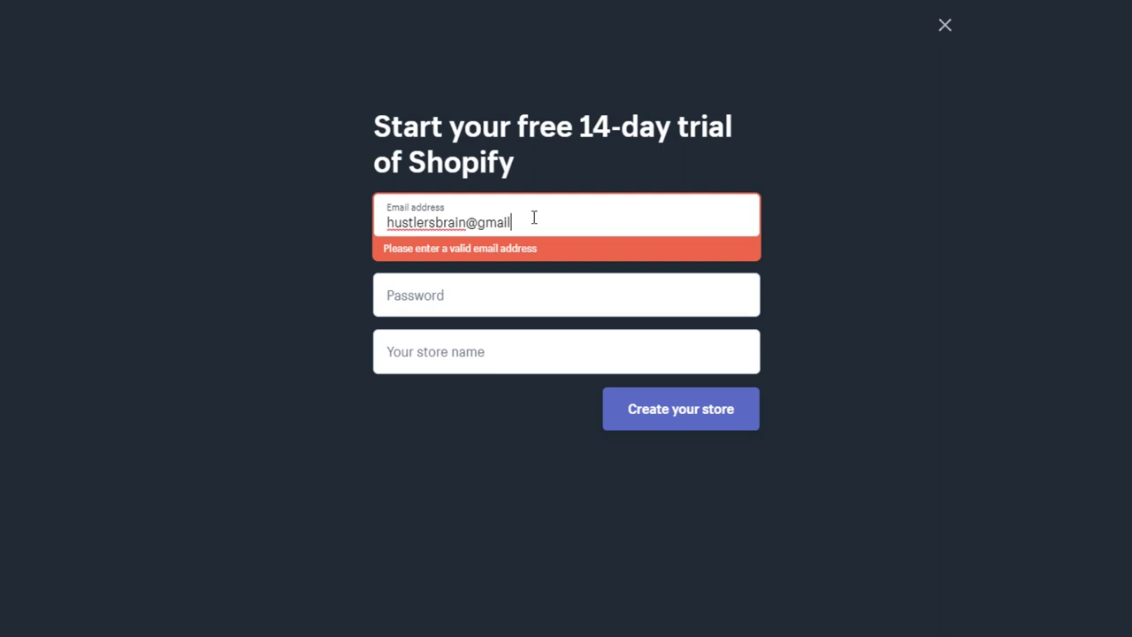
pyautogui.write('.com')
pyautogui.press('Tab')
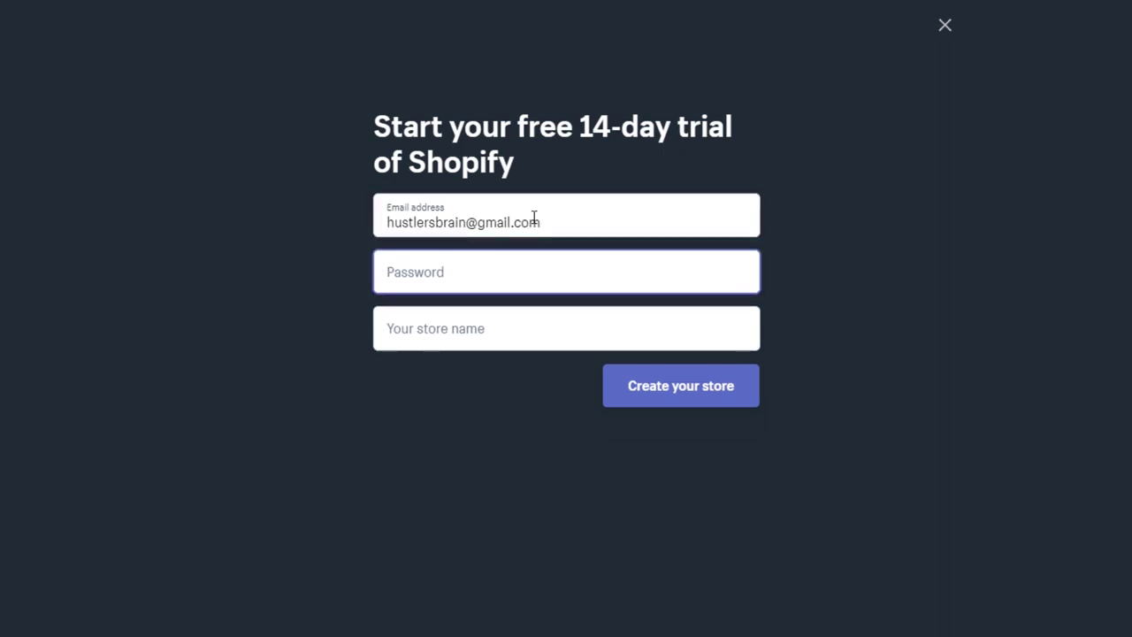
pyautogui.write('•••••••')
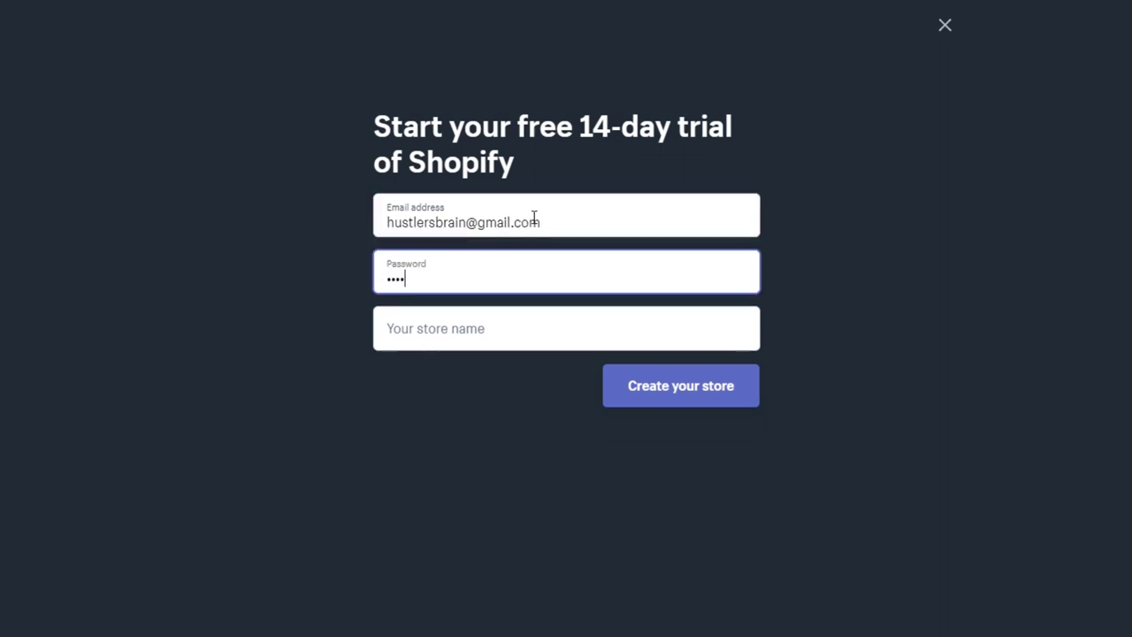
pyautogui.write('•••')
pyautogui.click(466, 326)
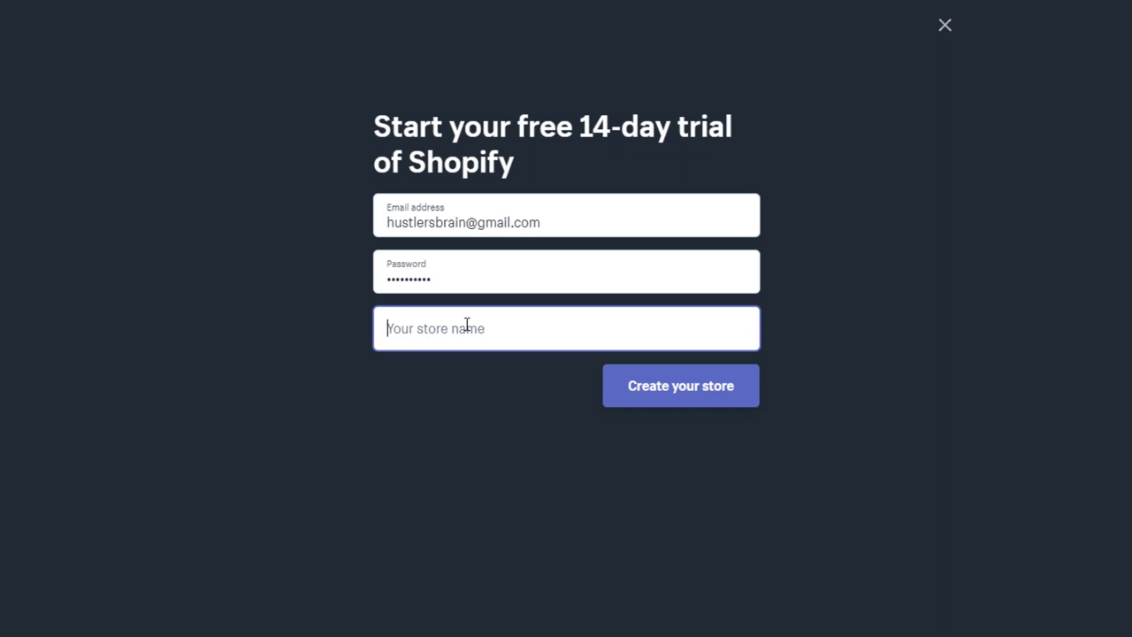
pyautogui.click(458, 275)
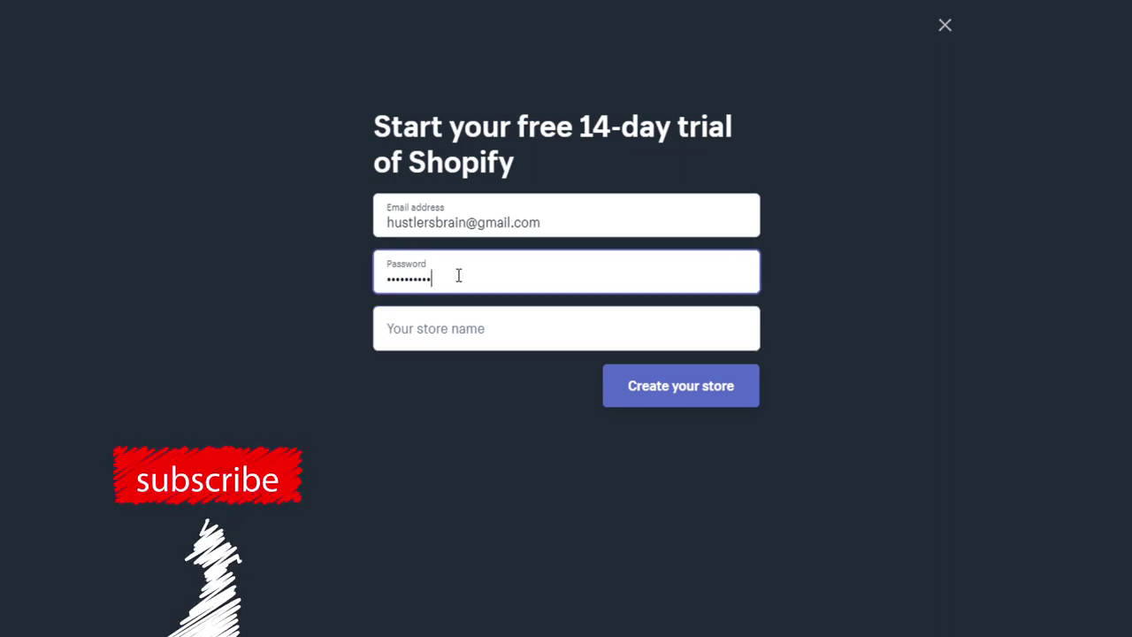
pyautogui.press('Tab')
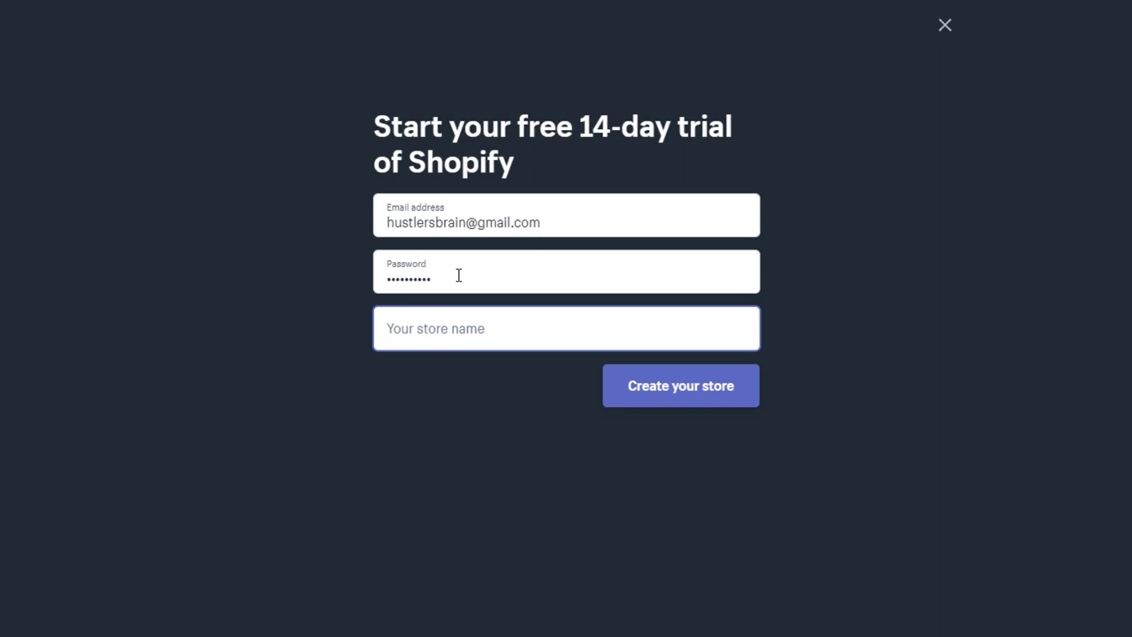
# Enter 'Jeweluz' as the store name, briefly trying 'Jewelus' before restoring the final z.
pyautogui.write('J')
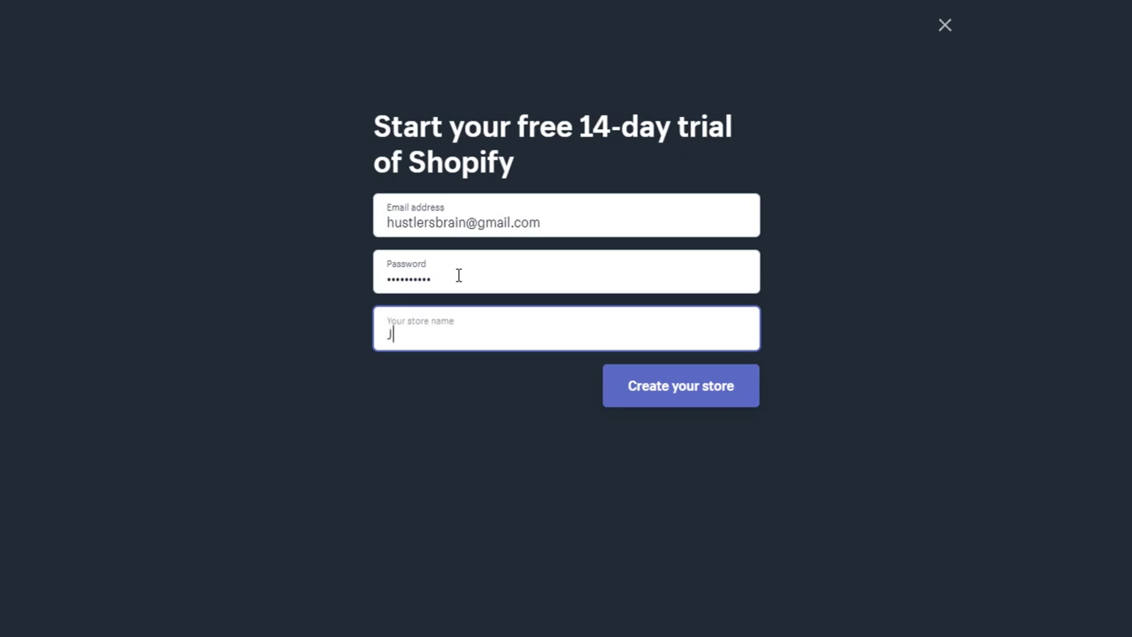
pyautogui.write('ewel')
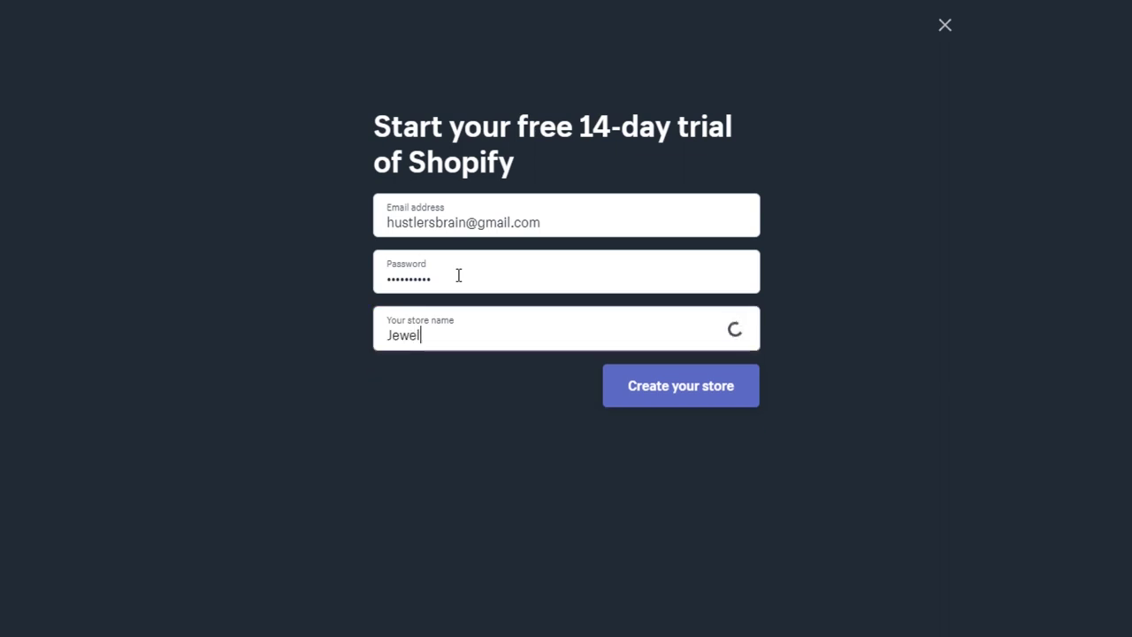
pyautogui.write('uz')
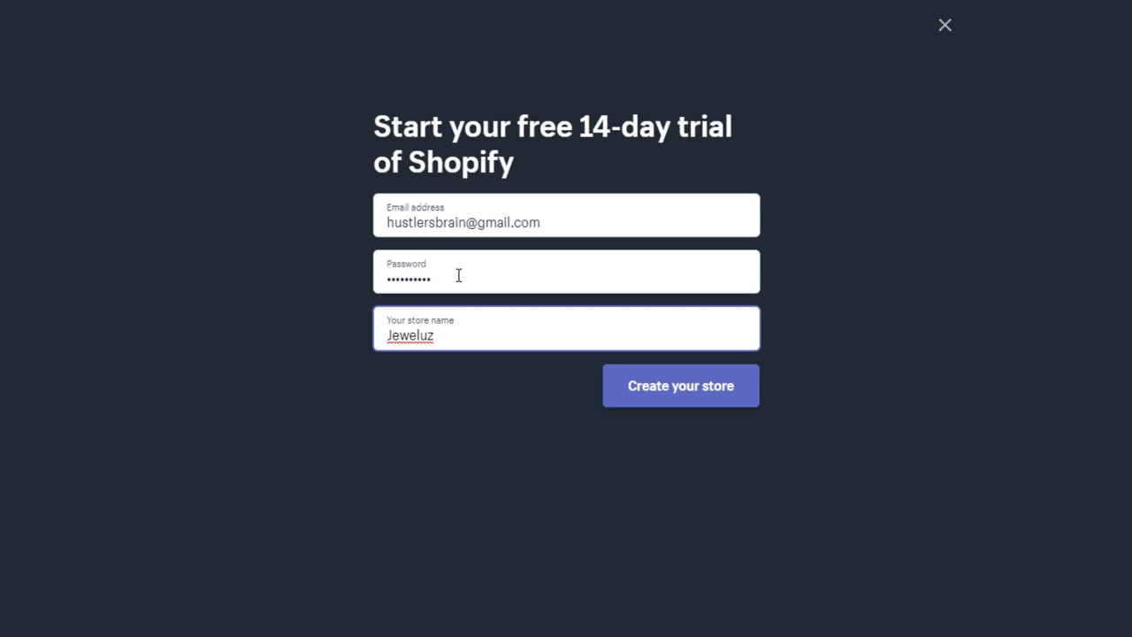
pyautogui.press('BackSpace')
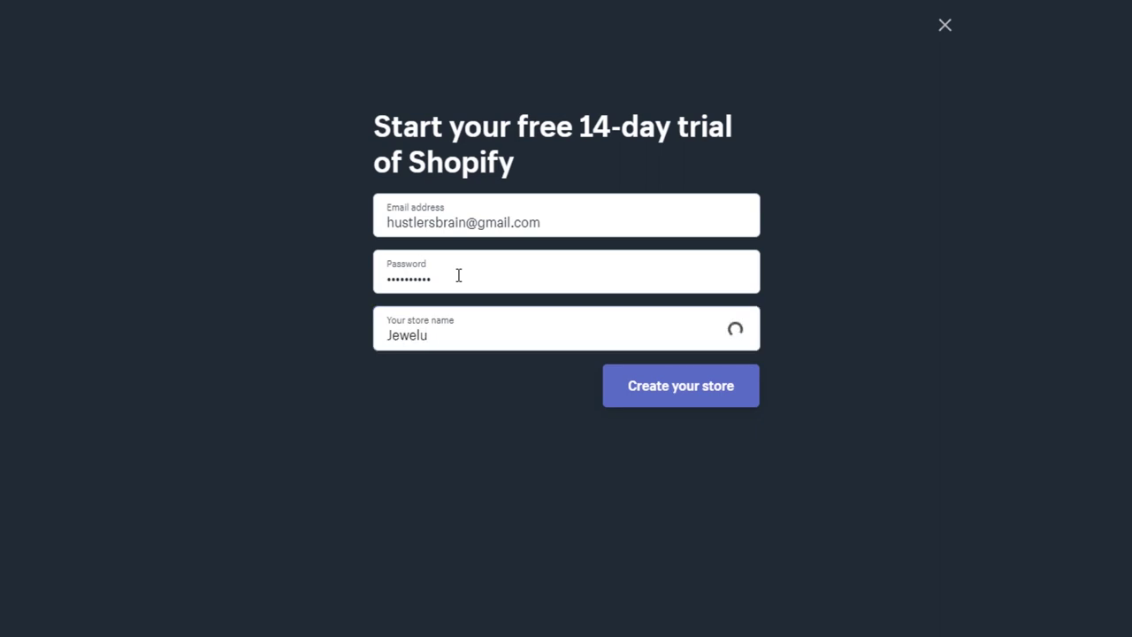
pyautogui.write('s')
pyautogui.press('BackSpace')
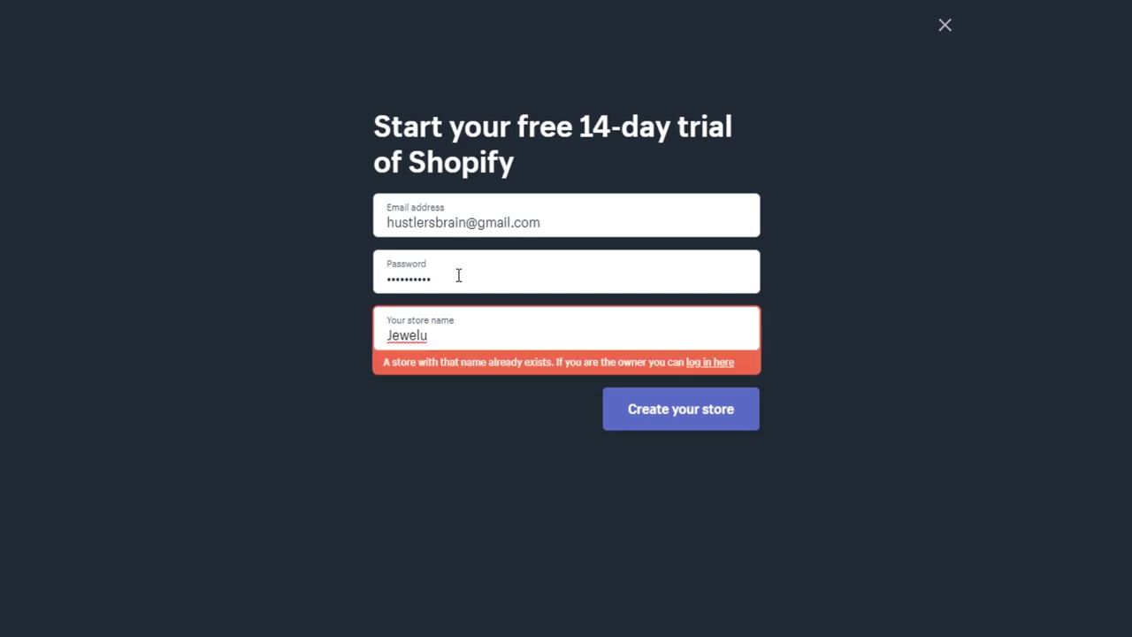
pyautogui.write('z')
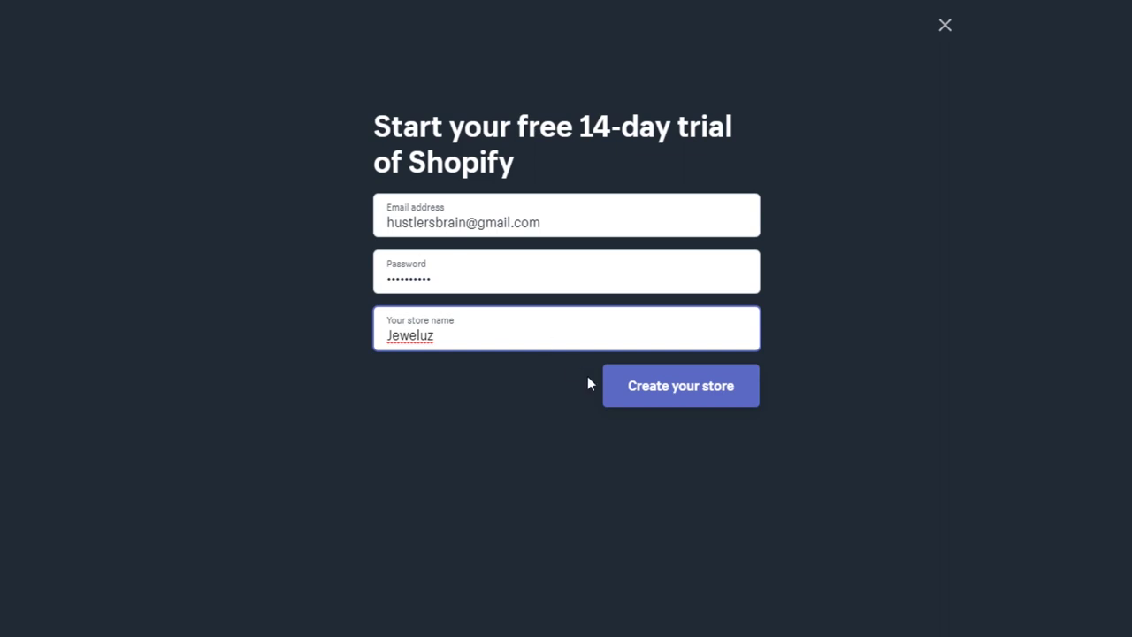
# Create the store; answer that nothing is sold yet and the product launches in a few weeks.
pyautogui.click(673, 400)
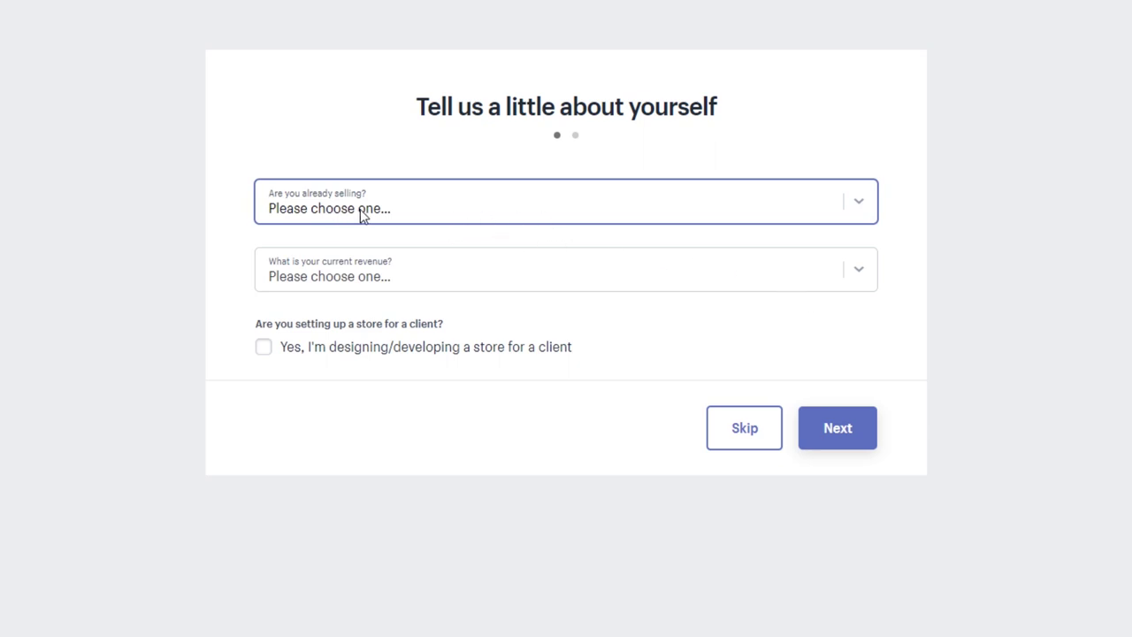
pyautogui.click(862, 205)
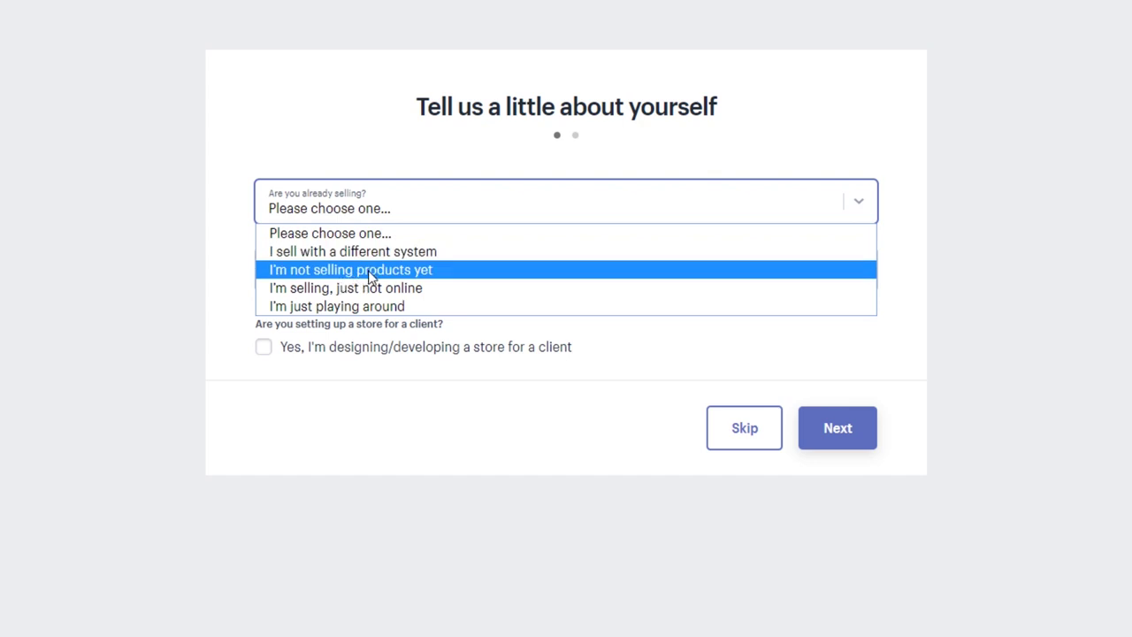
pyautogui.click(370, 277)
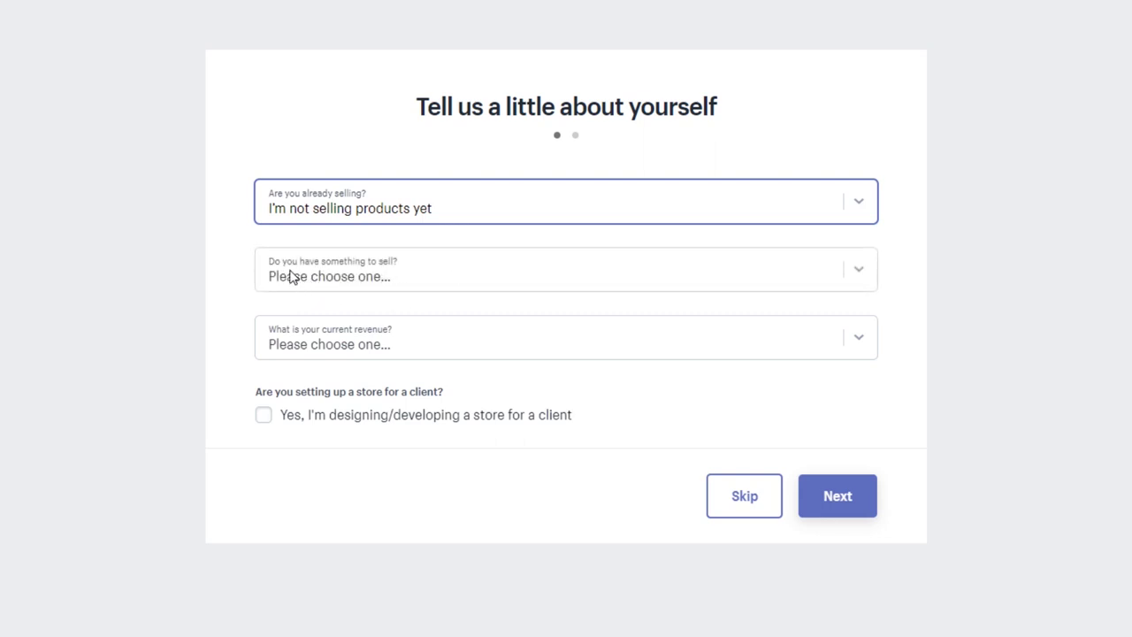
pyautogui.click(859, 277)
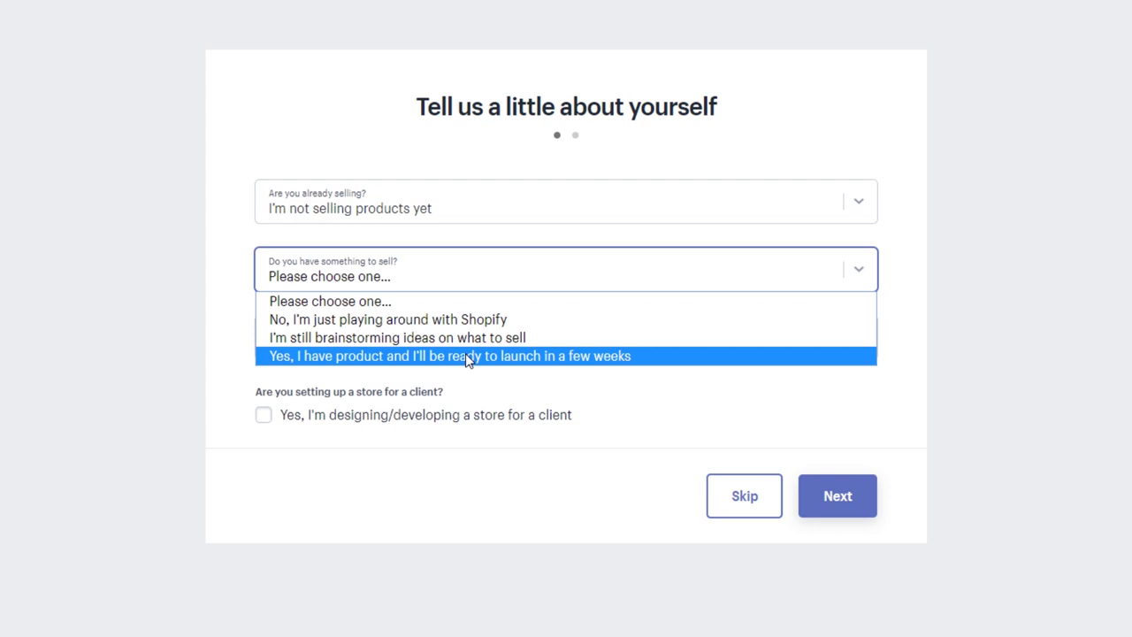
pyautogui.click(469, 358)
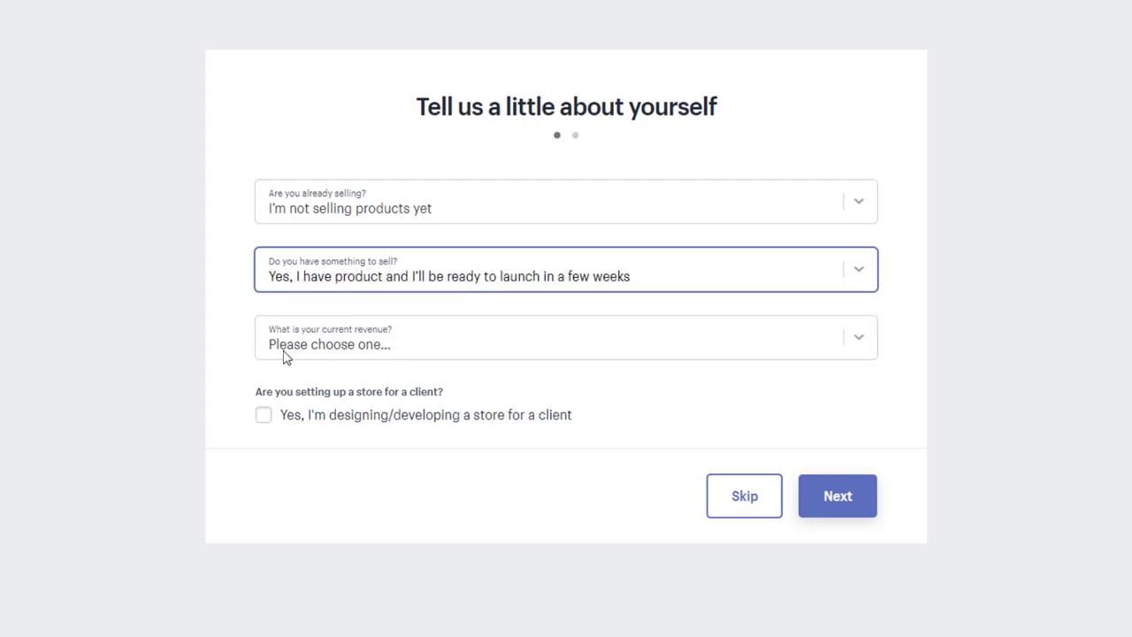
# Set current revenue to RD$ 0, leave the client checkbox unchecked, and continue.
pyautogui.click(861, 346)
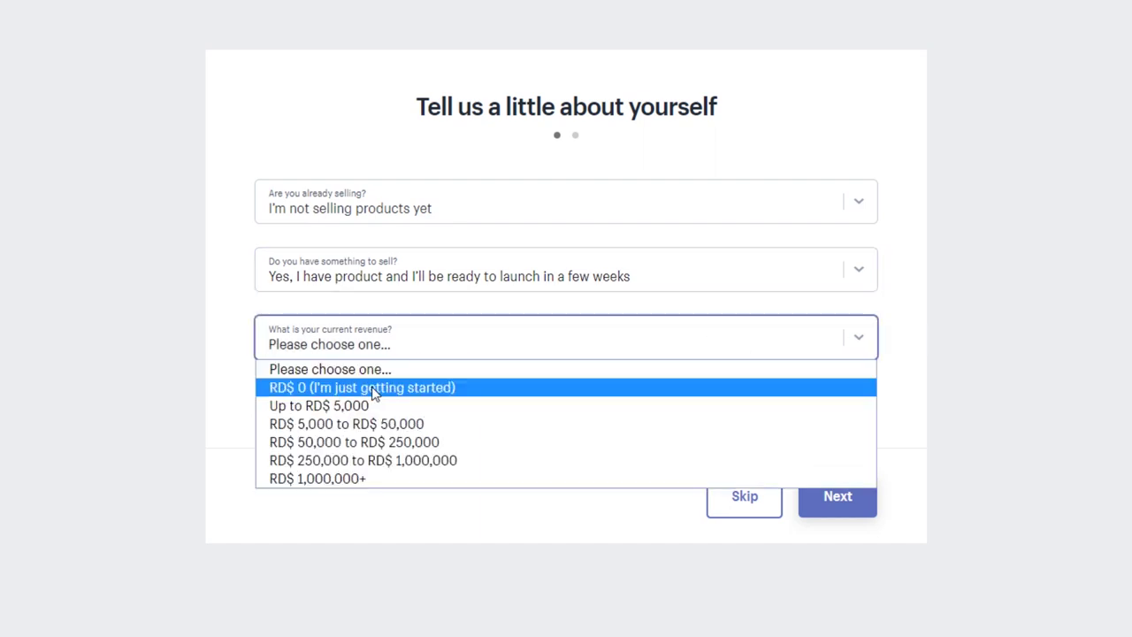
pyautogui.click(373, 393)
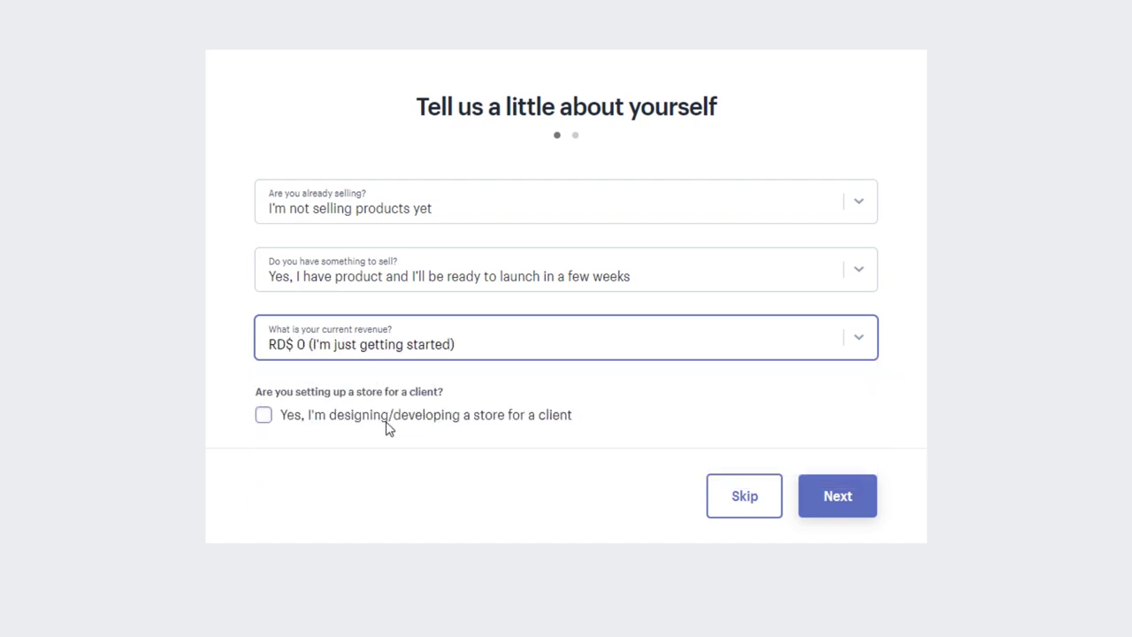
pyautogui.moveTo(256, 392); pyautogui.dragTo(449, 397)
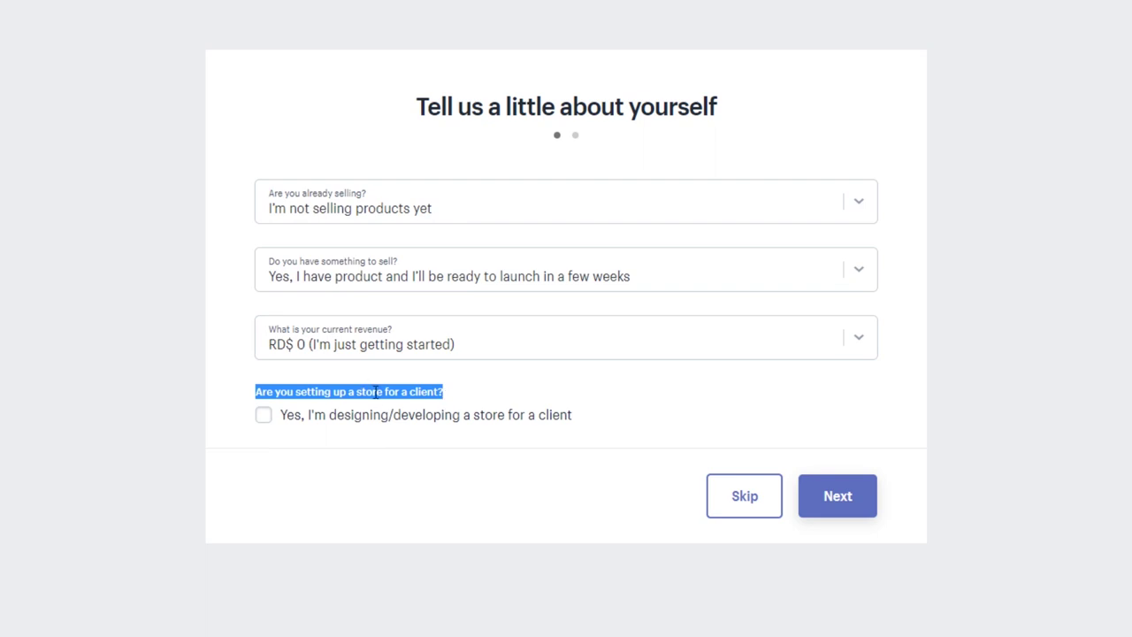
pyautogui.click(633, 415)
pyautogui.click(264, 418)
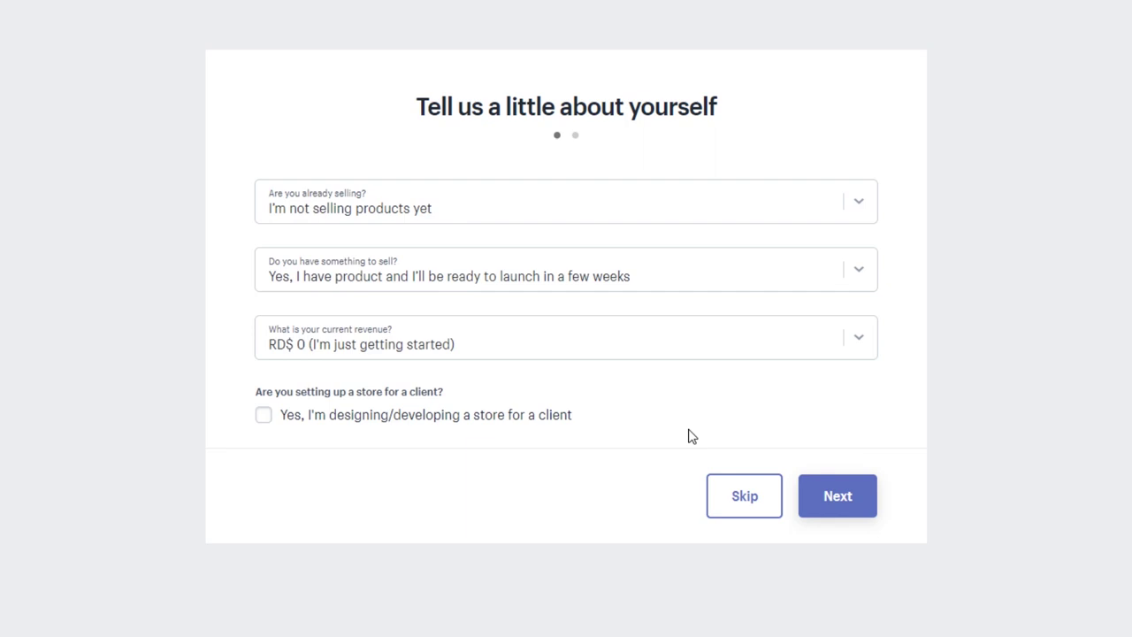
pyautogui.click(838, 496)
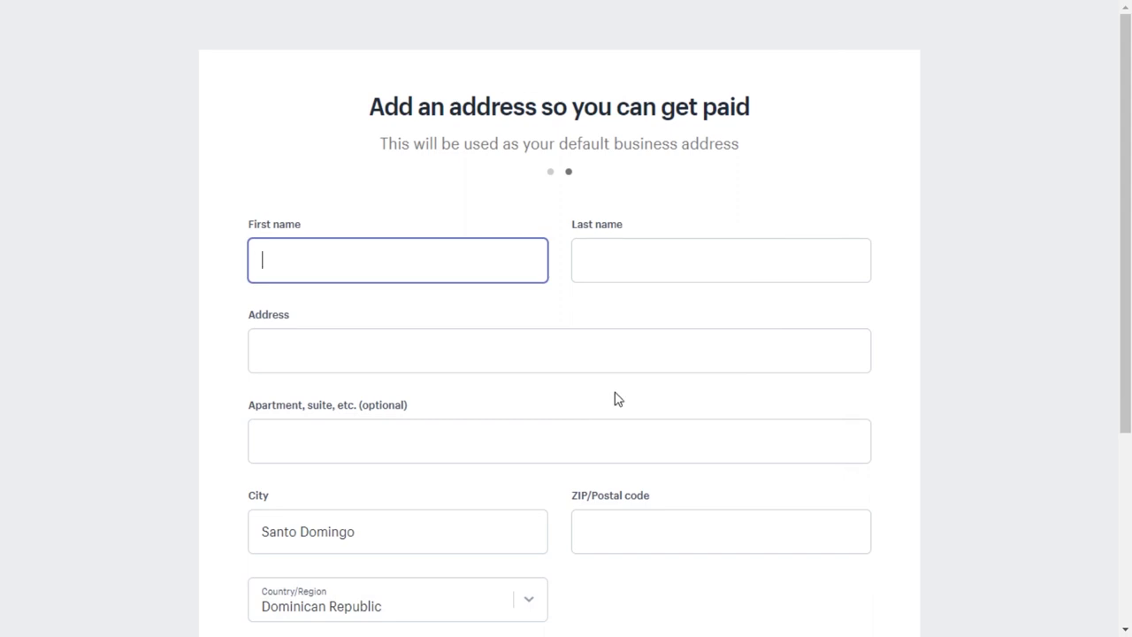
# Enter the owner's first and last name in the business address form.
pyautogui.scroll(-3, 913, 383)
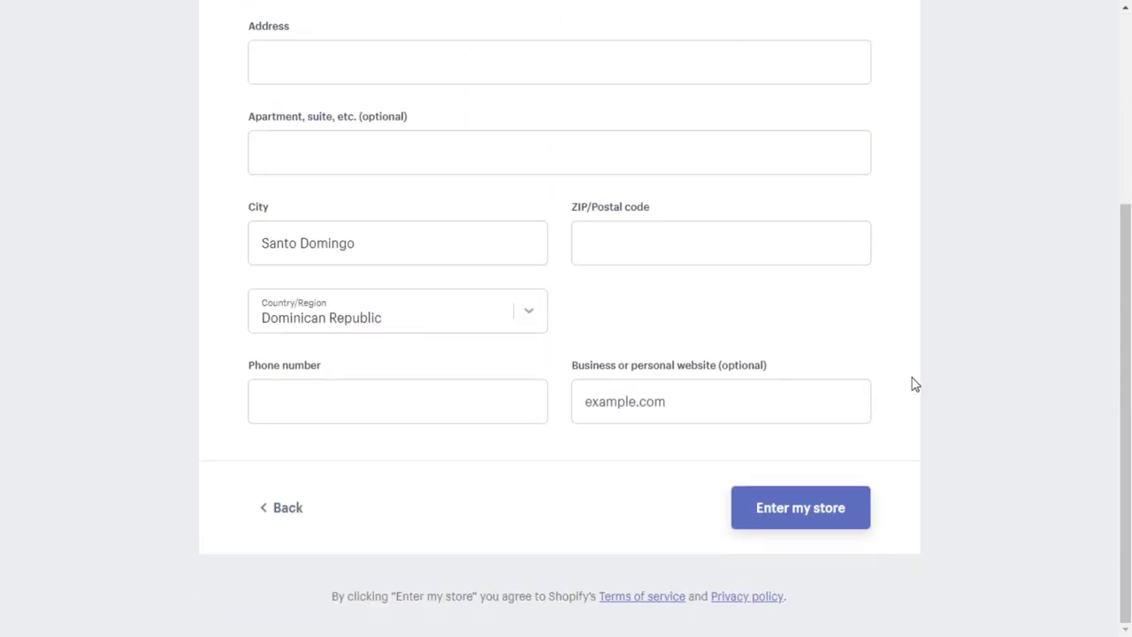
pyautogui.scroll(3, 925, 289)
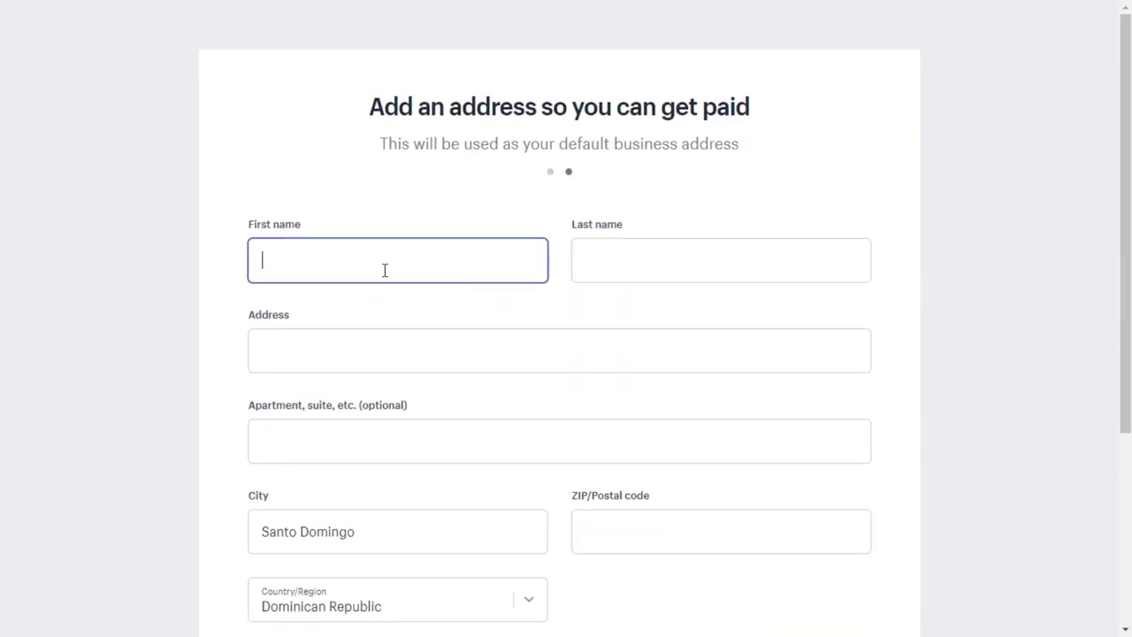
pyautogui.press('Tab')
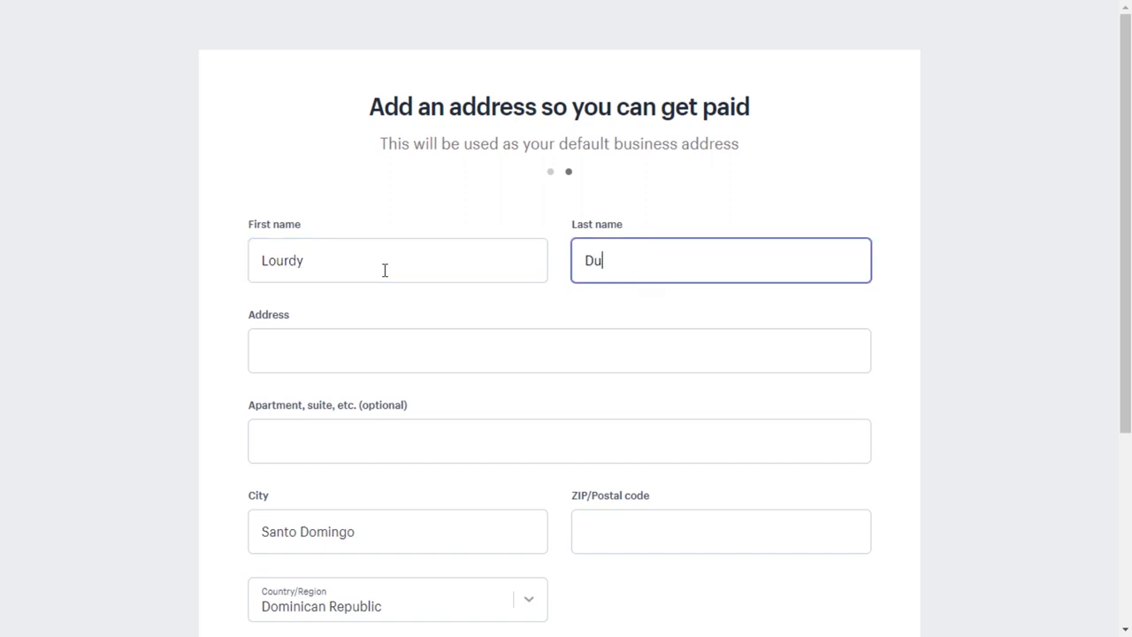
pyautogui.press('Tab')
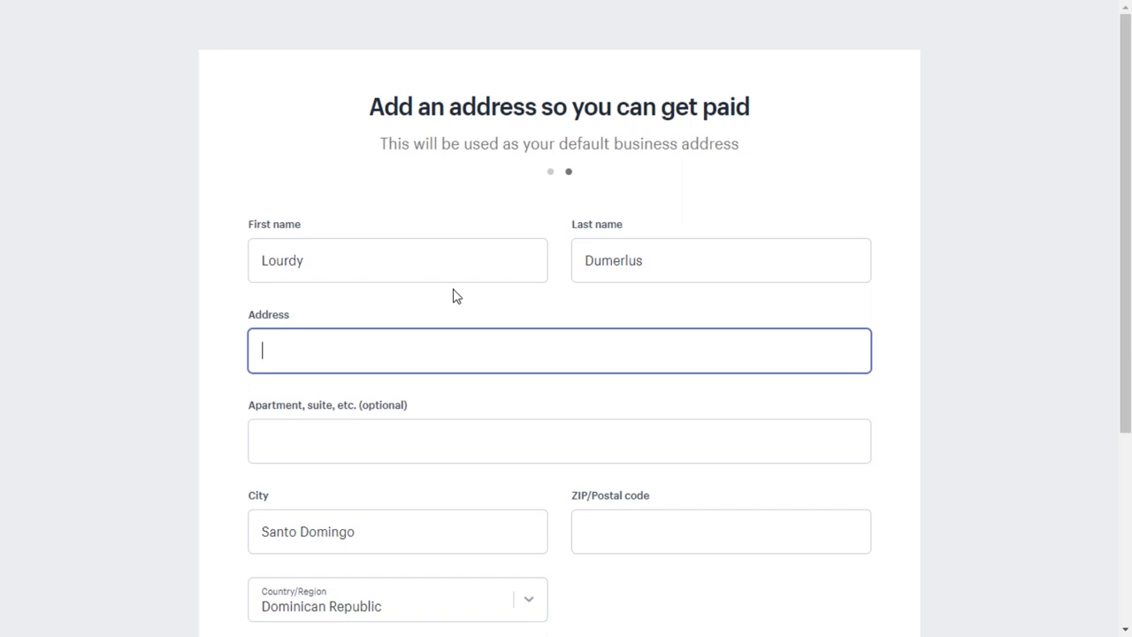
# Enter the business street address in the Address field.
pyautogui.scroll(-1, 453, 294)
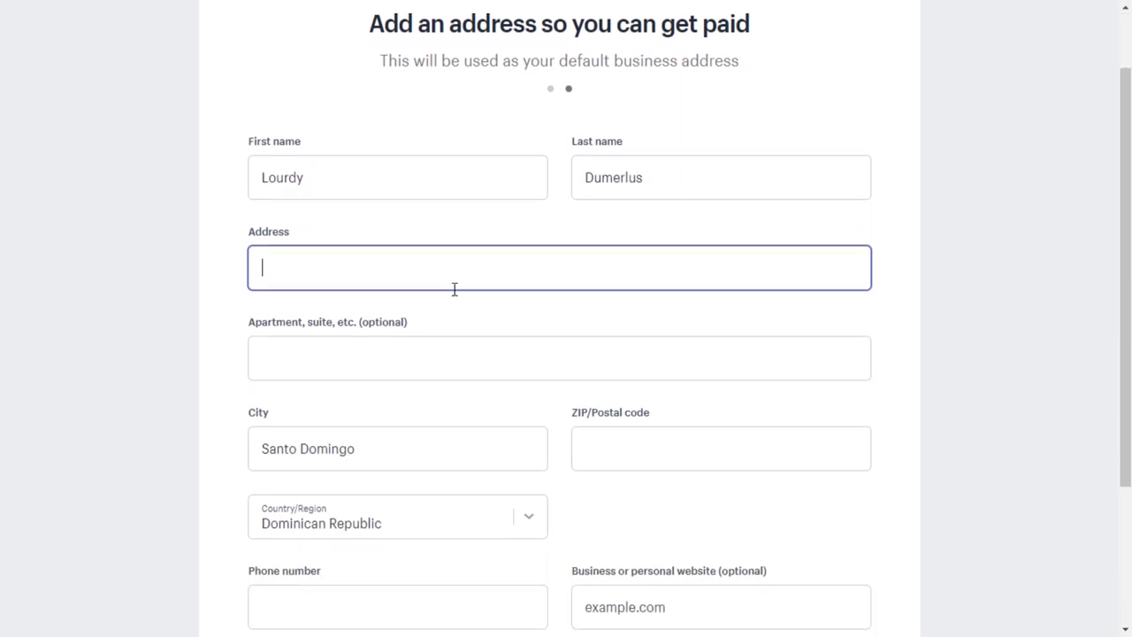
pyautogui.scroll(-1, 454, 289)
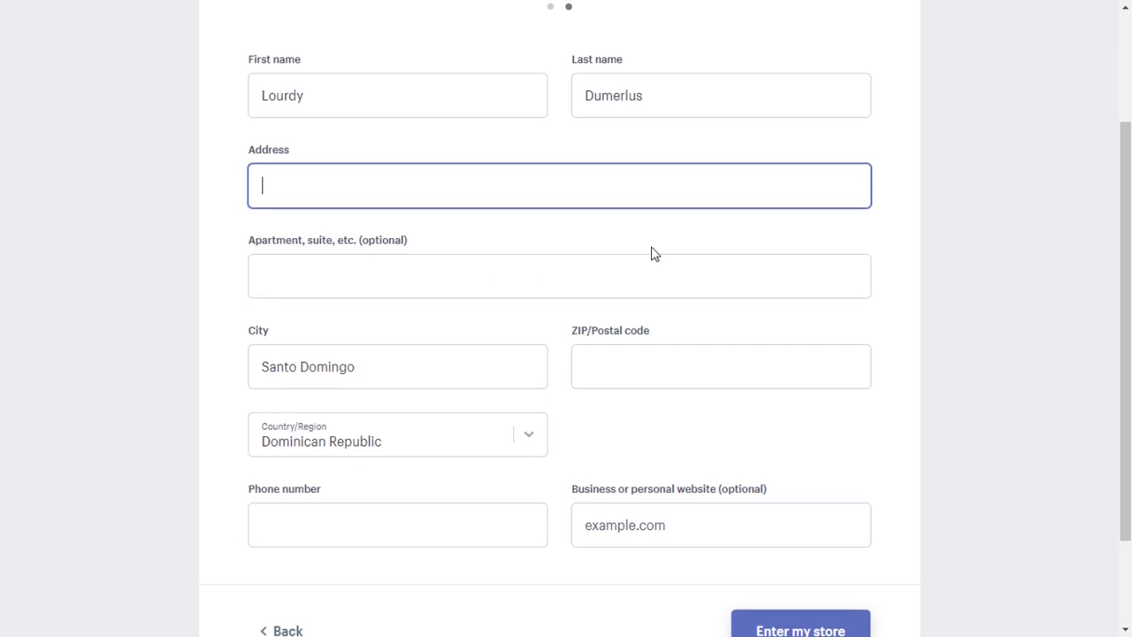
pyautogui.scroll(1, 655, 254)
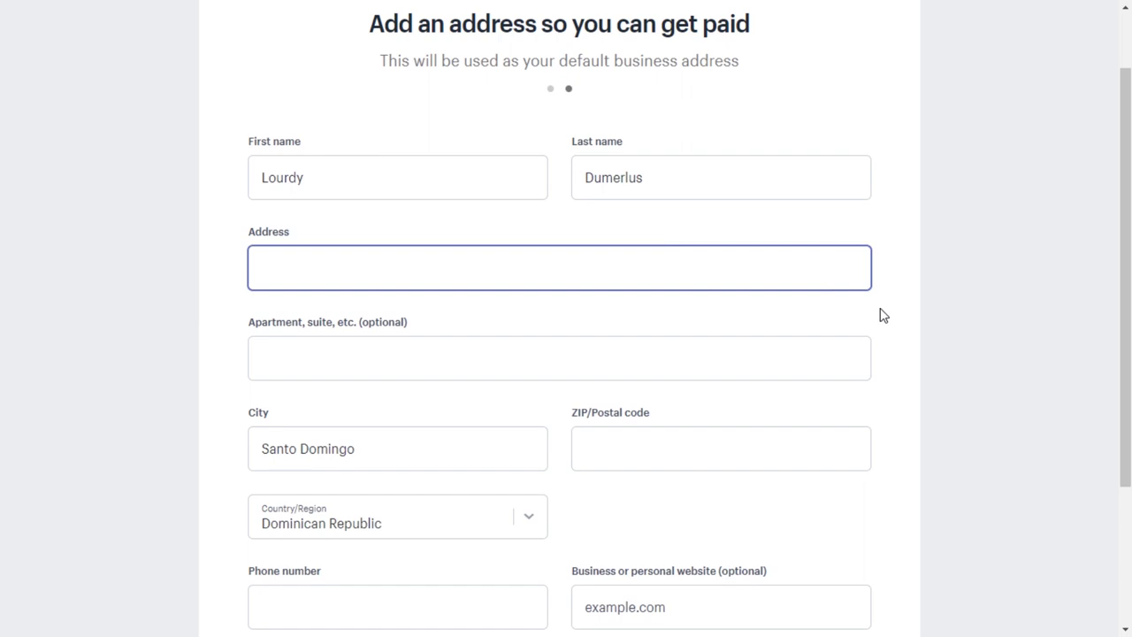
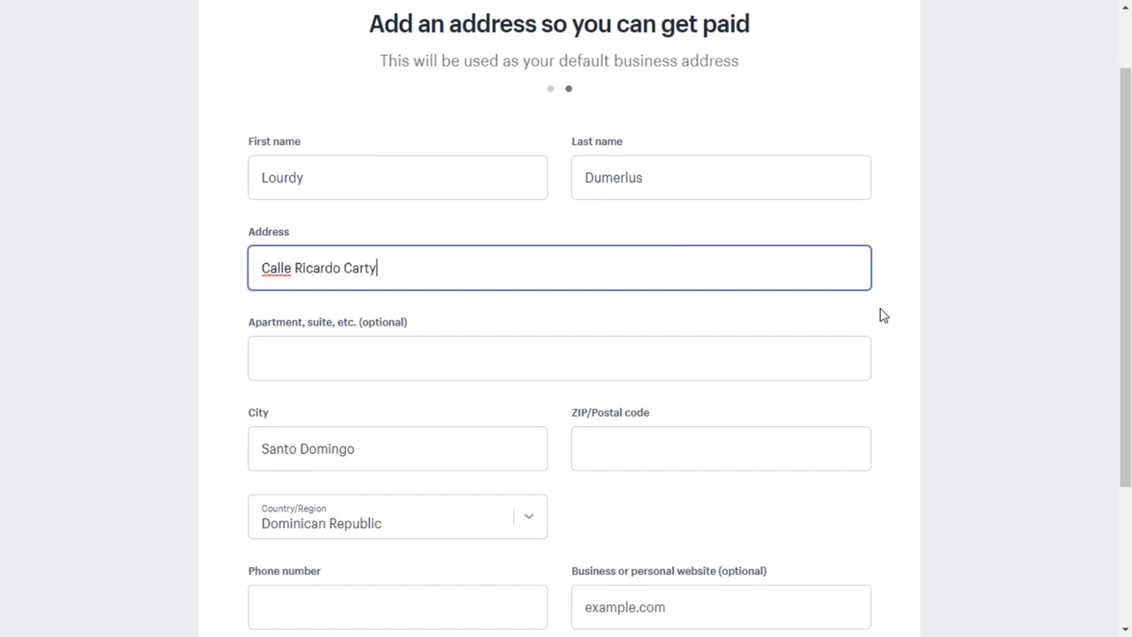
pyautogui.scroll(-3, 690, 328)
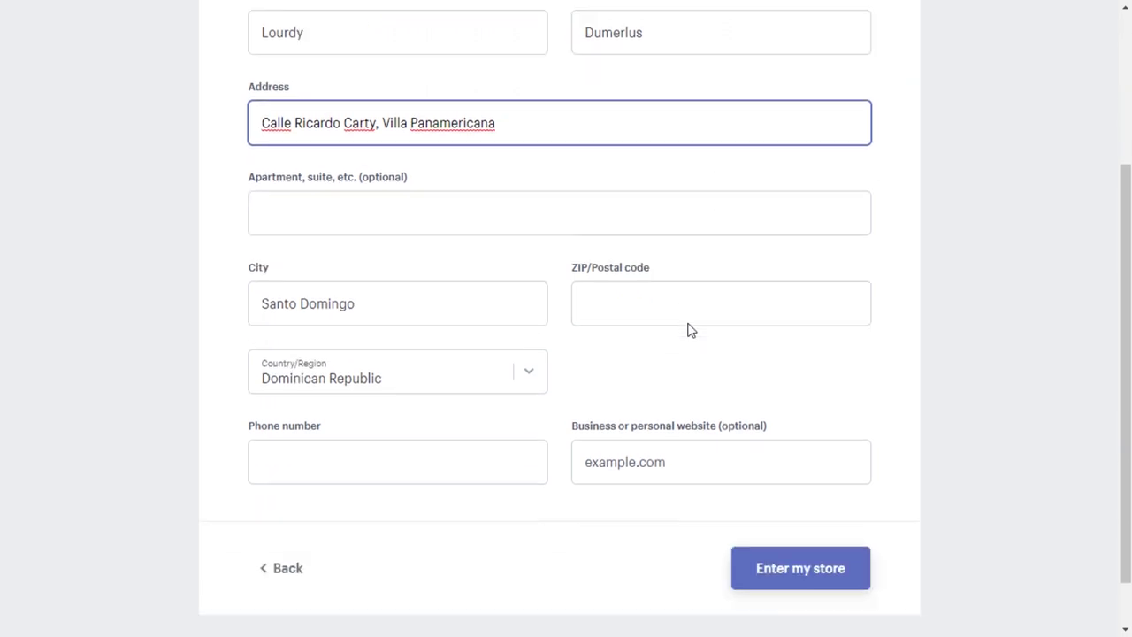
pyautogui.click(400, 248)
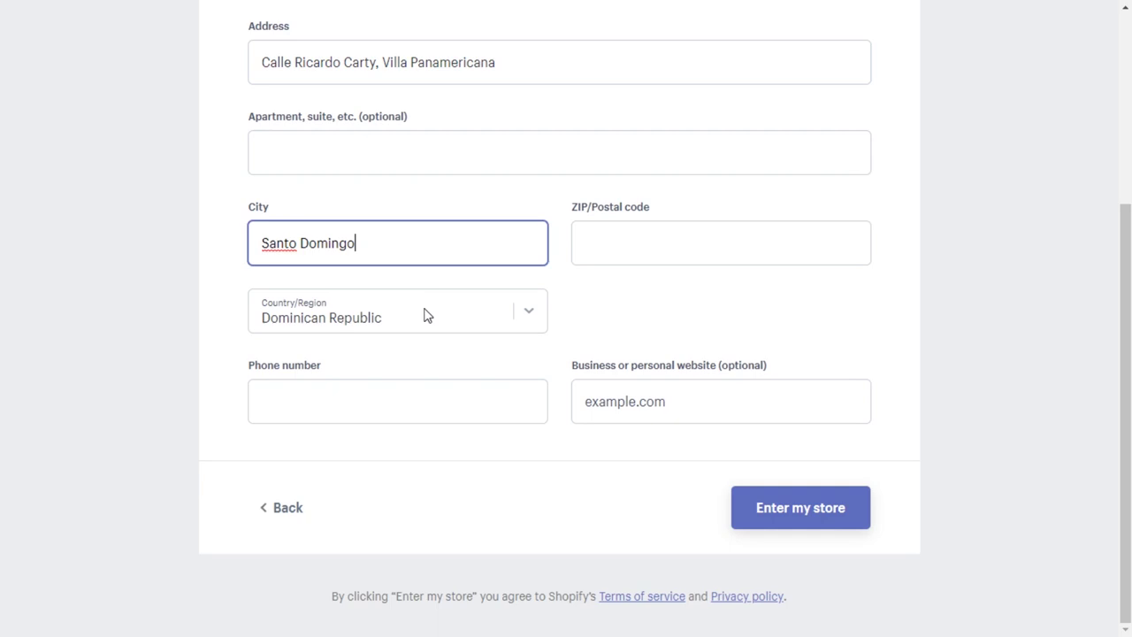
# Keep the Country/Region set to Dominican Republic after briefly switching it to Cyprus.
pyautogui.click(637, 252)
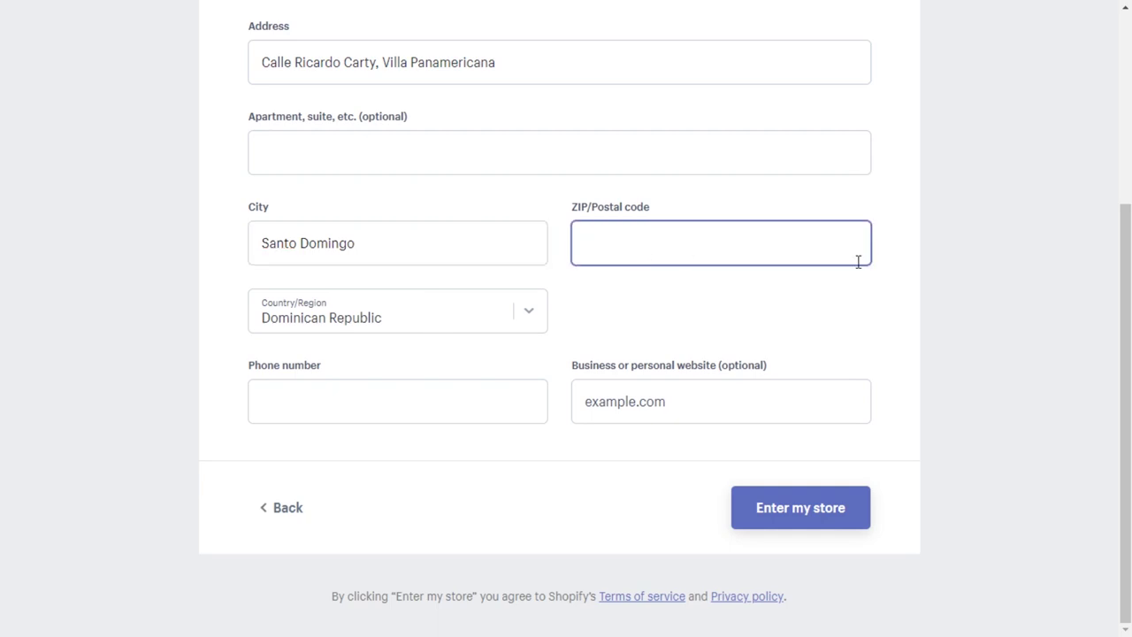
pyautogui.click(530, 313)
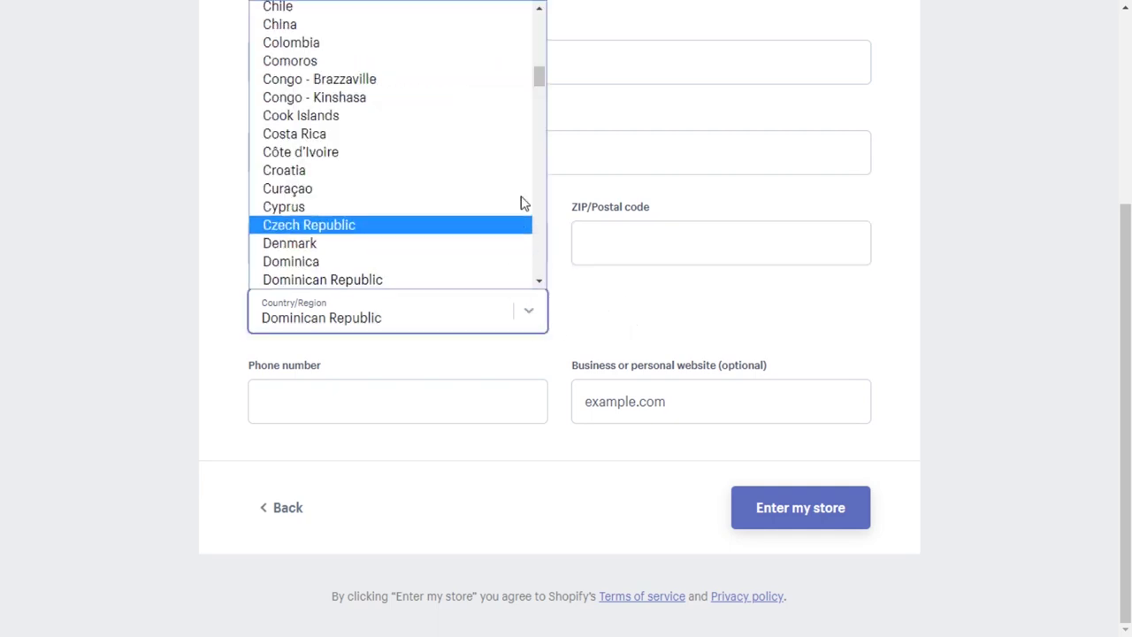
pyautogui.click(433, 208)
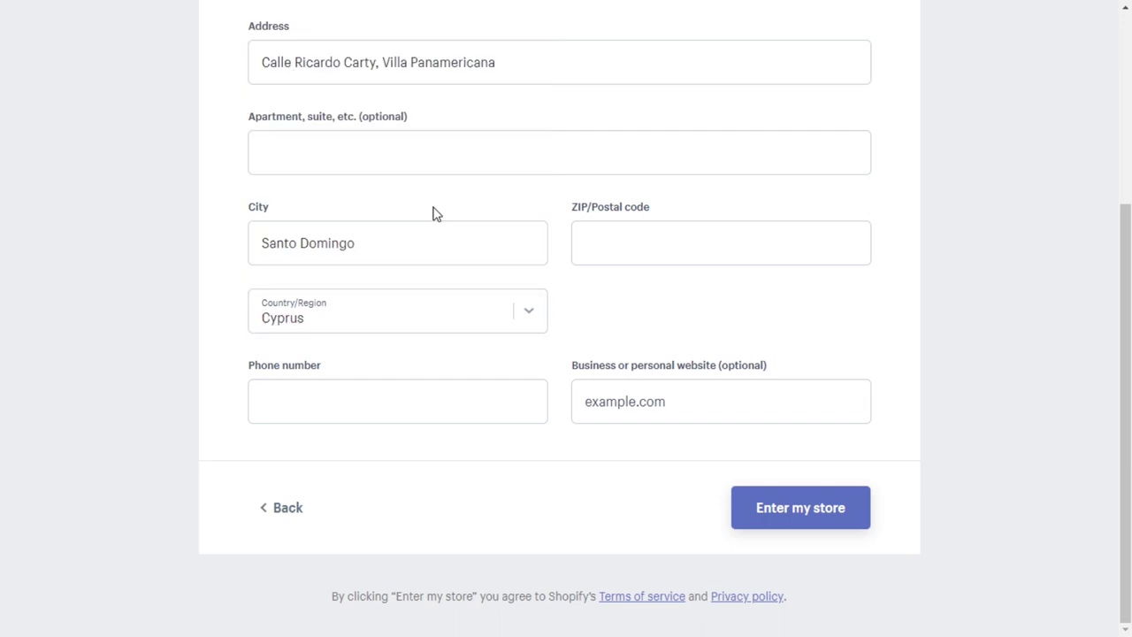
pyautogui.click(546, 321)
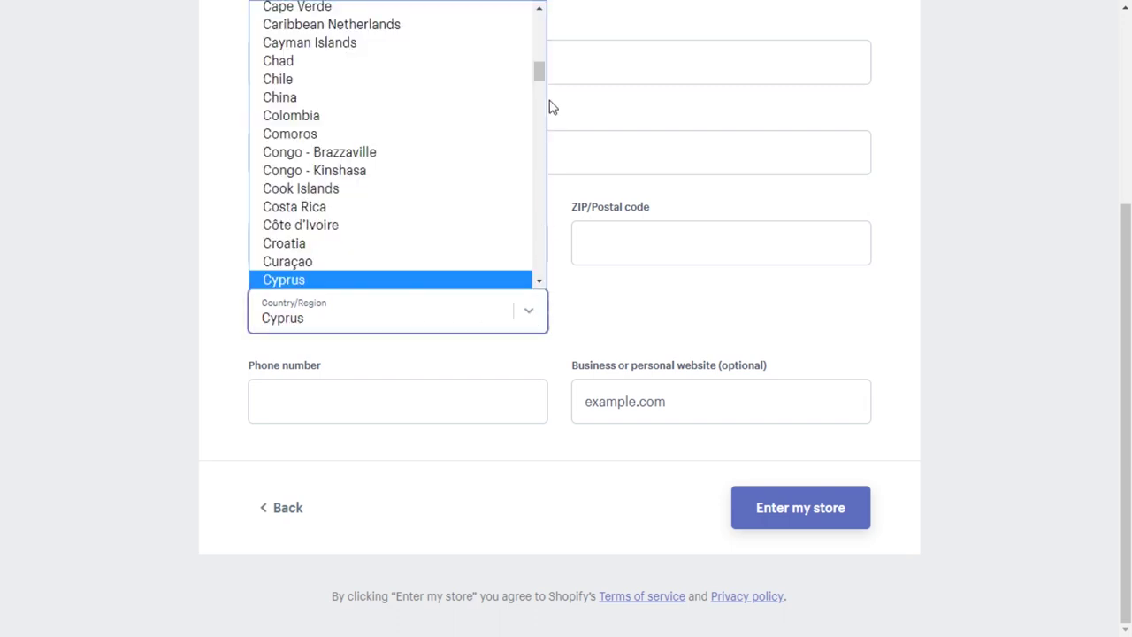
pyautogui.moveTo(539, 76); pyautogui.dragTo(542, 129)
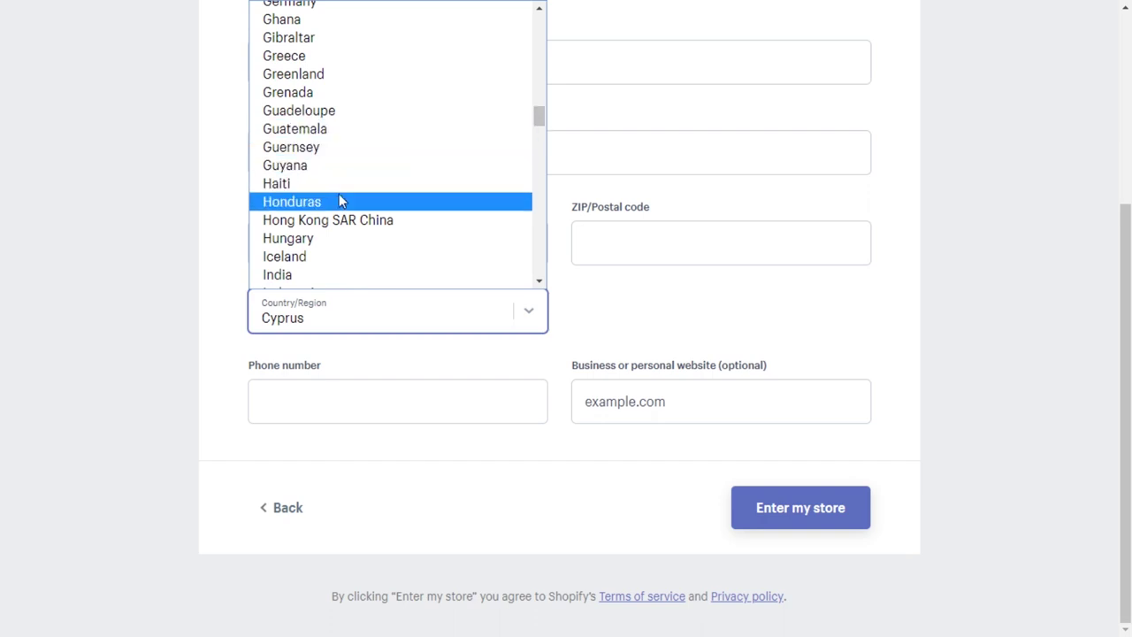
pyautogui.press('d')
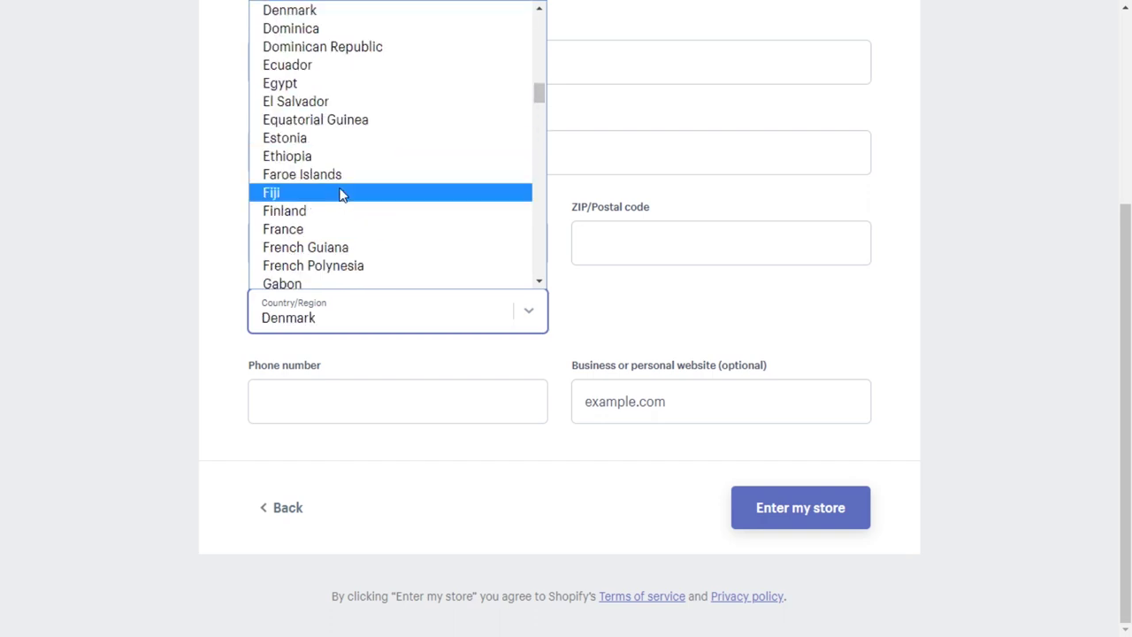
pyautogui.click(380, 48)
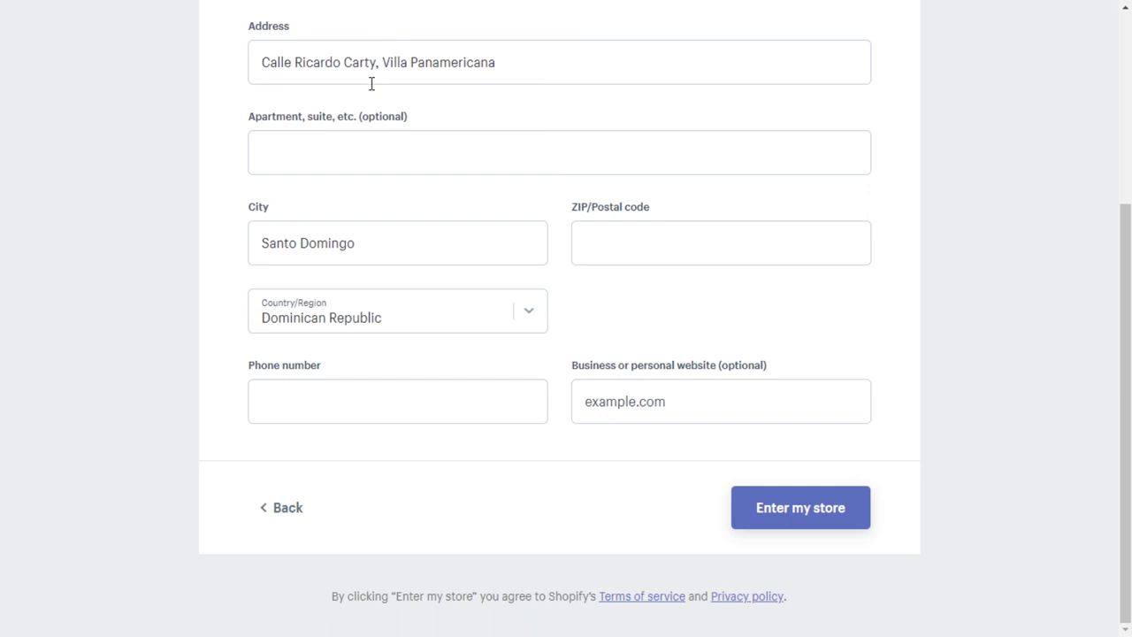
# Enter the business ZIP/postal code and phone number, leaving the website field blank.
pyautogui.click(630, 240)
pyautogui.write('15701')
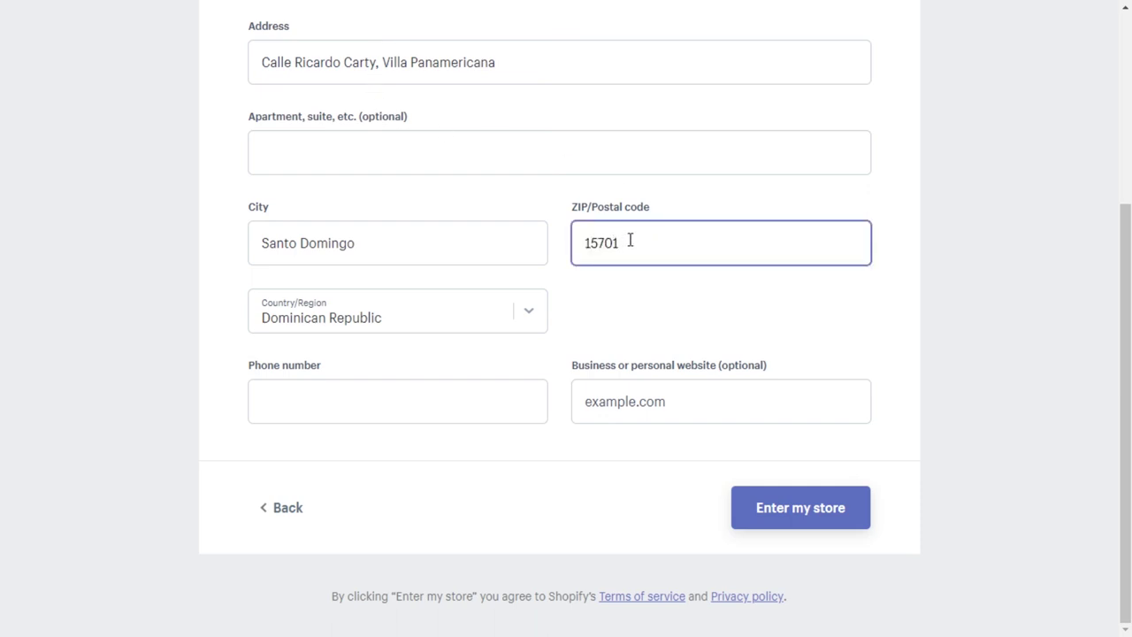
pyautogui.click(386, 407)
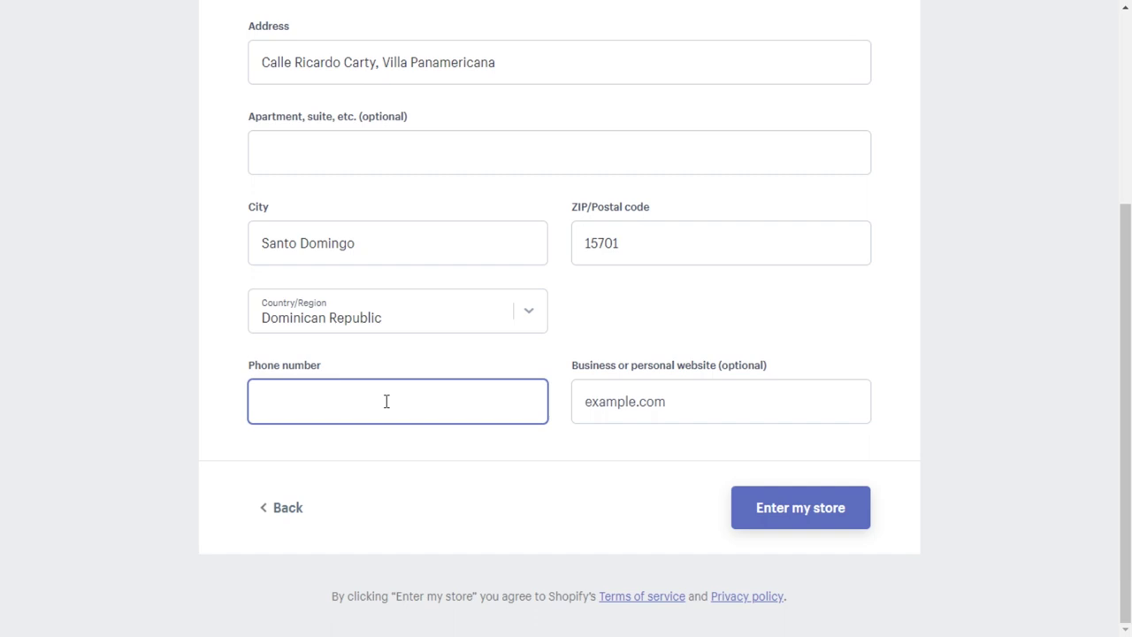
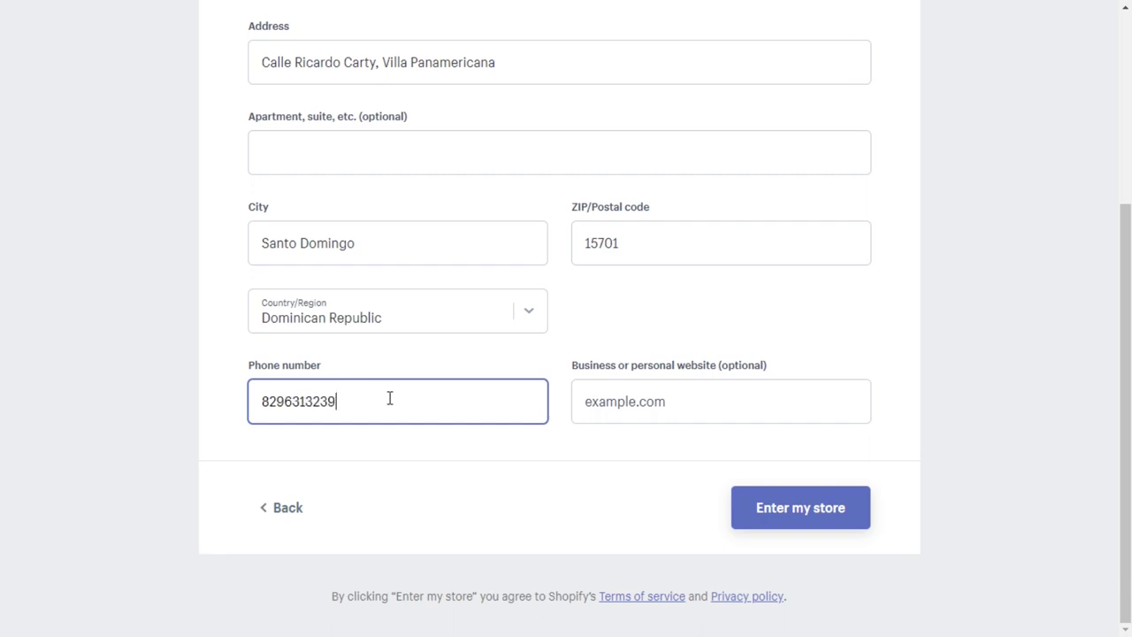
pyautogui.moveTo(367, 399); pyautogui.dragTo(204, 420)
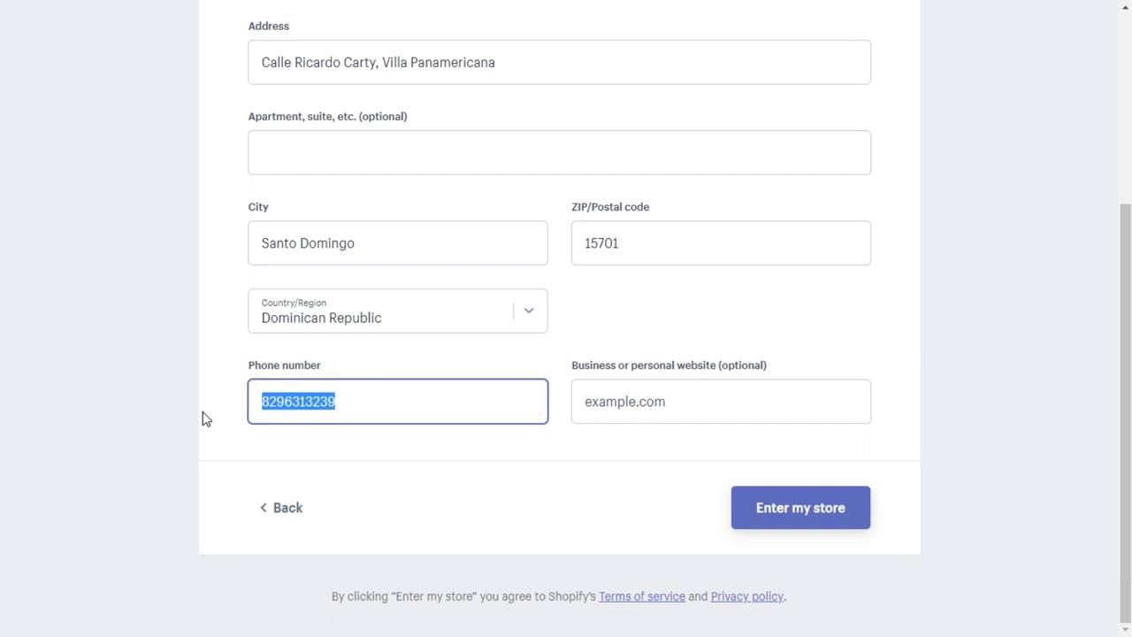
pyautogui.click(268, 401)
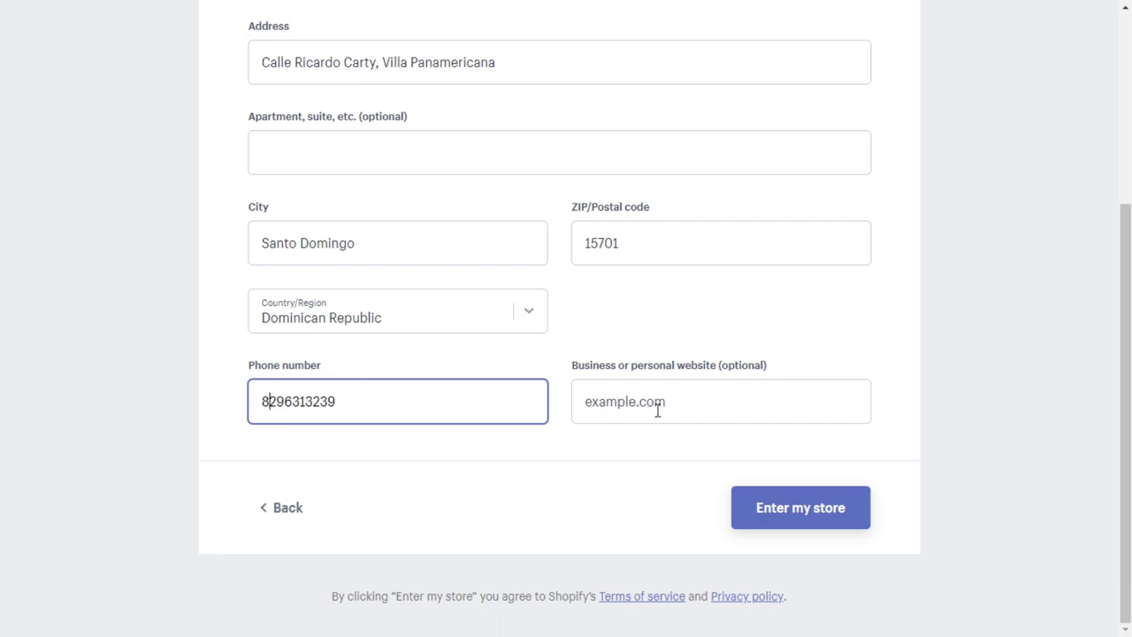
pyautogui.click(623, 404)
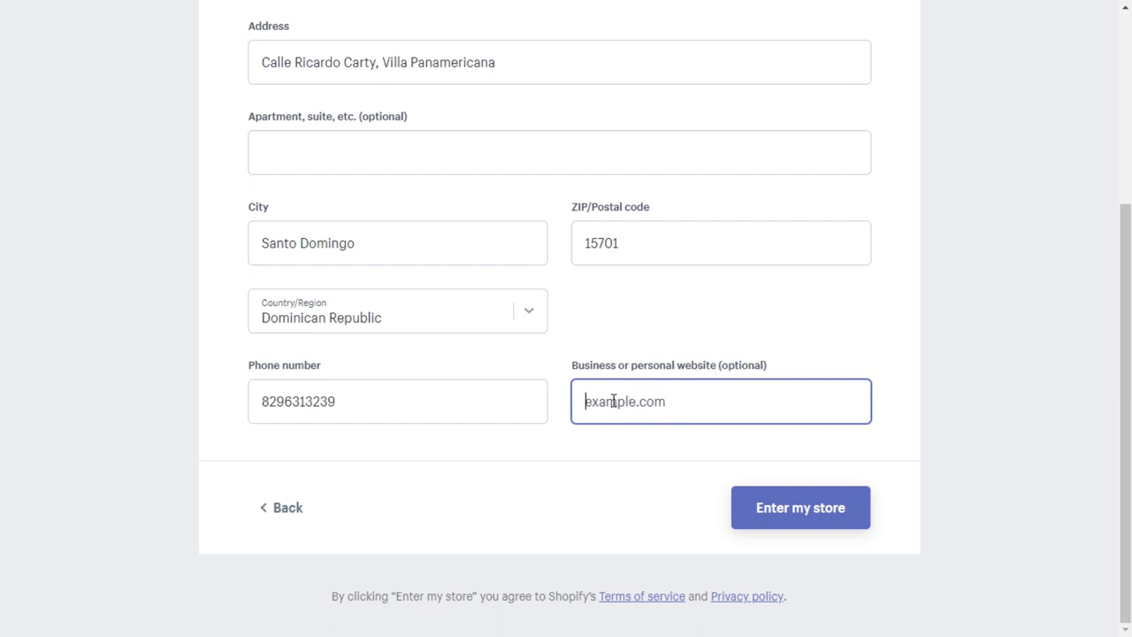
# Submit the business address to enter the Jeweluz admin, then view the Orders page.
pyautogui.click(807, 520)
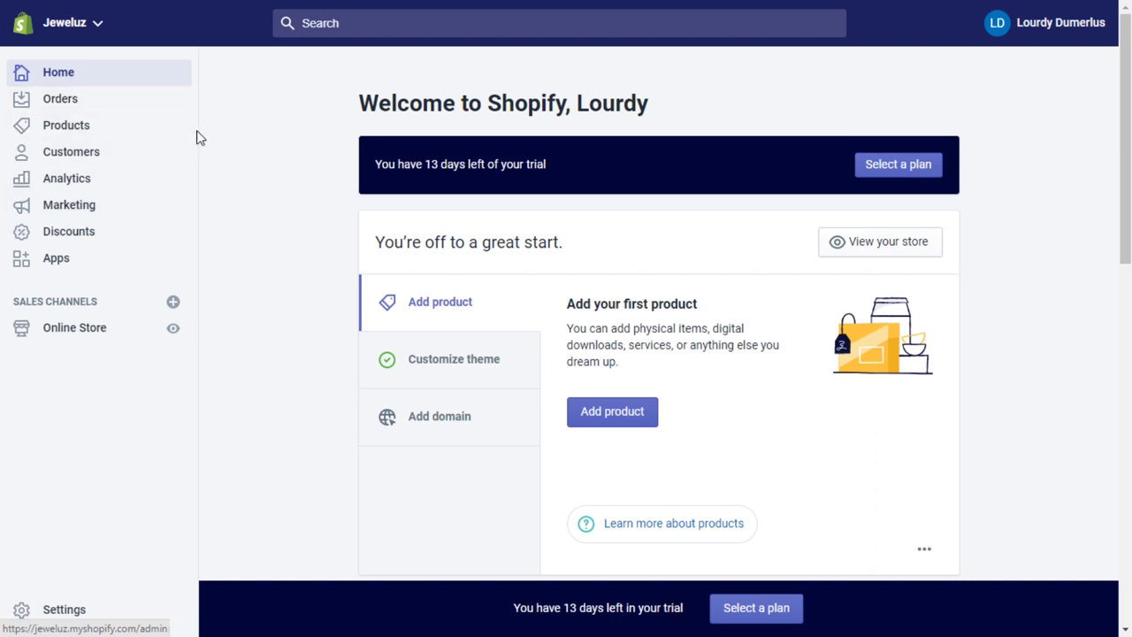
pyautogui.click(123, 107)
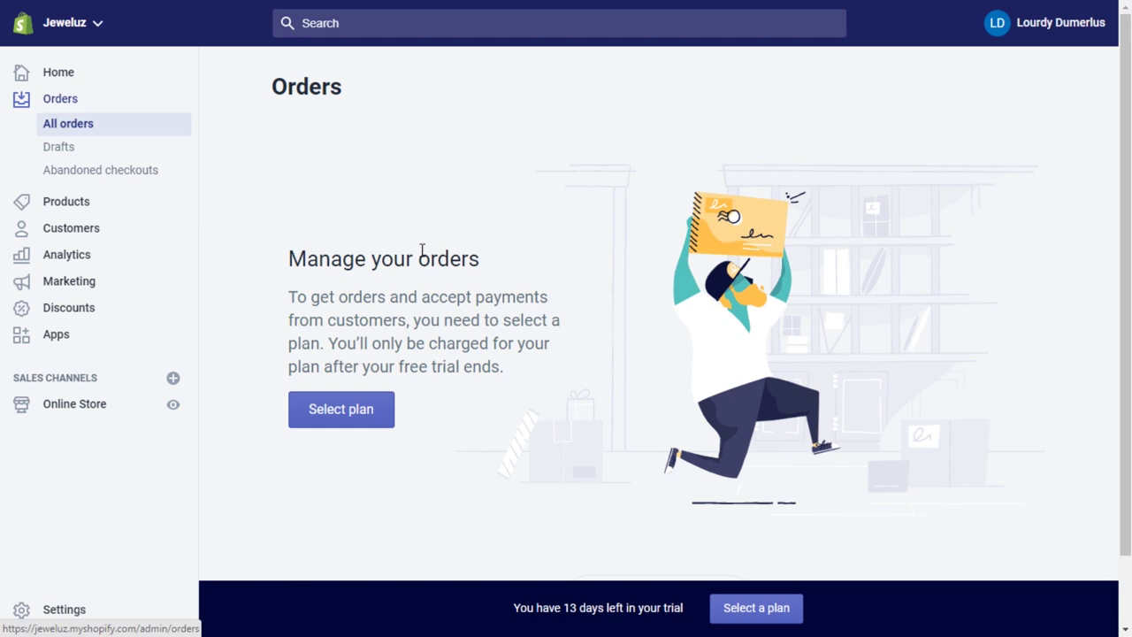
# Look at Draft orders and the empty Abandoned checkouts page, then go to the empty Products page.
pyautogui.click(115, 156)
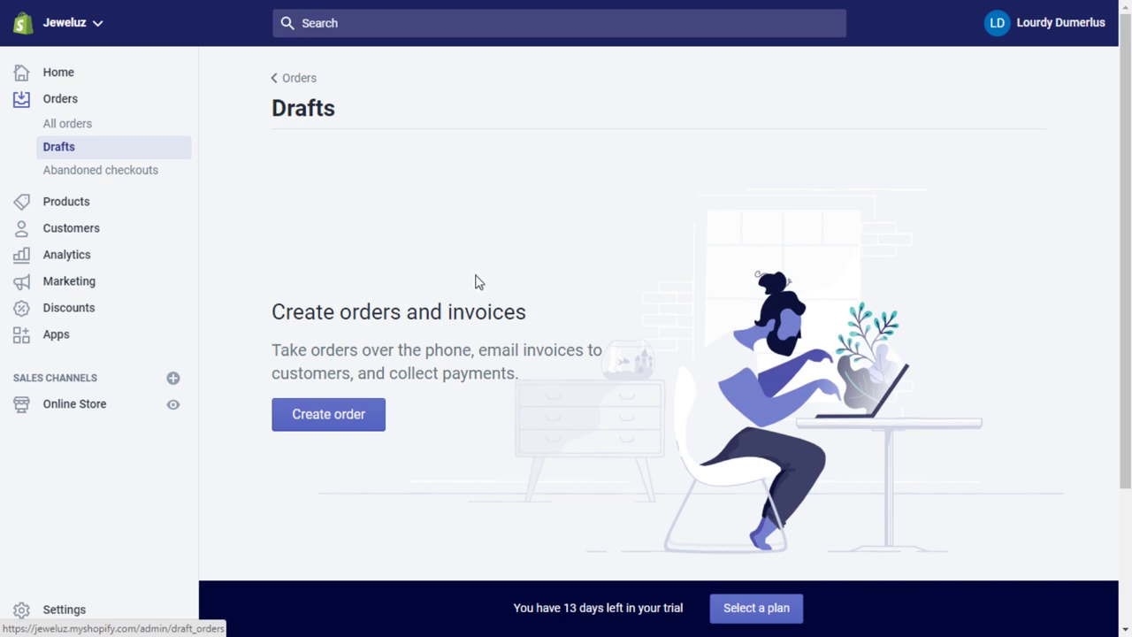
pyautogui.click(144, 180)
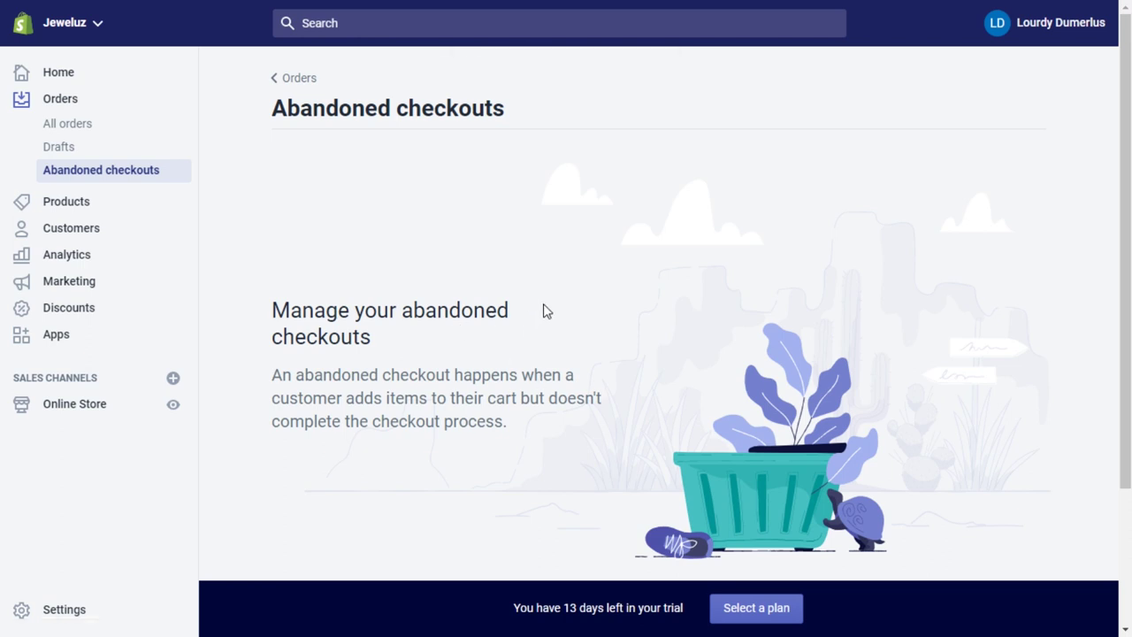
pyautogui.click(66, 210)
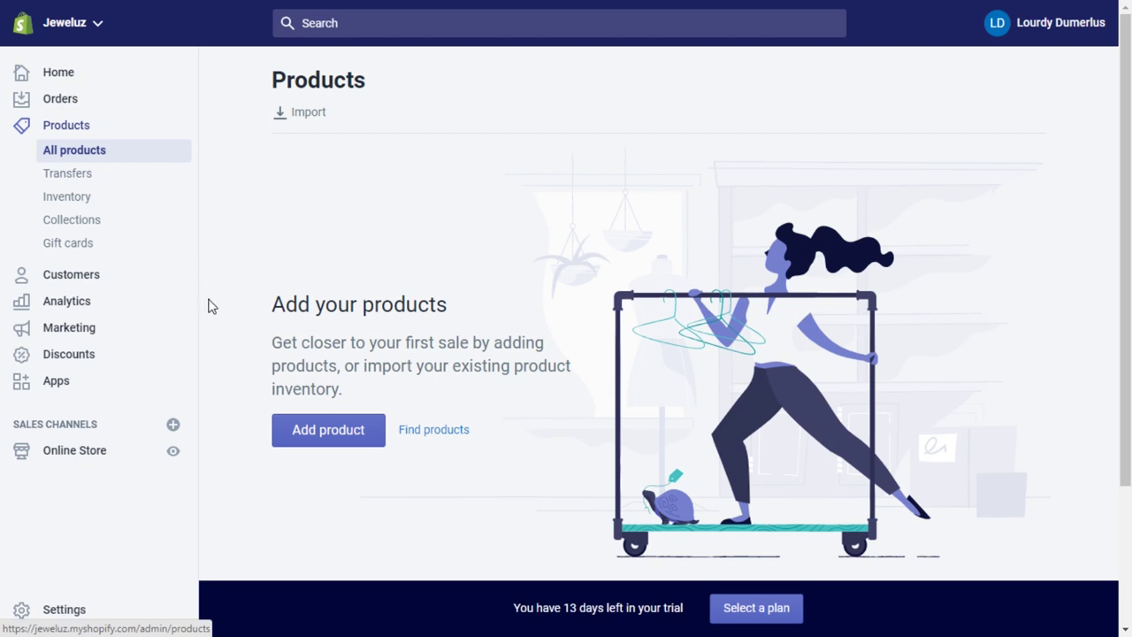
# View the Transfers and Inventory pages, then open the empty Customers page.
pyautogui.click(101, 184)
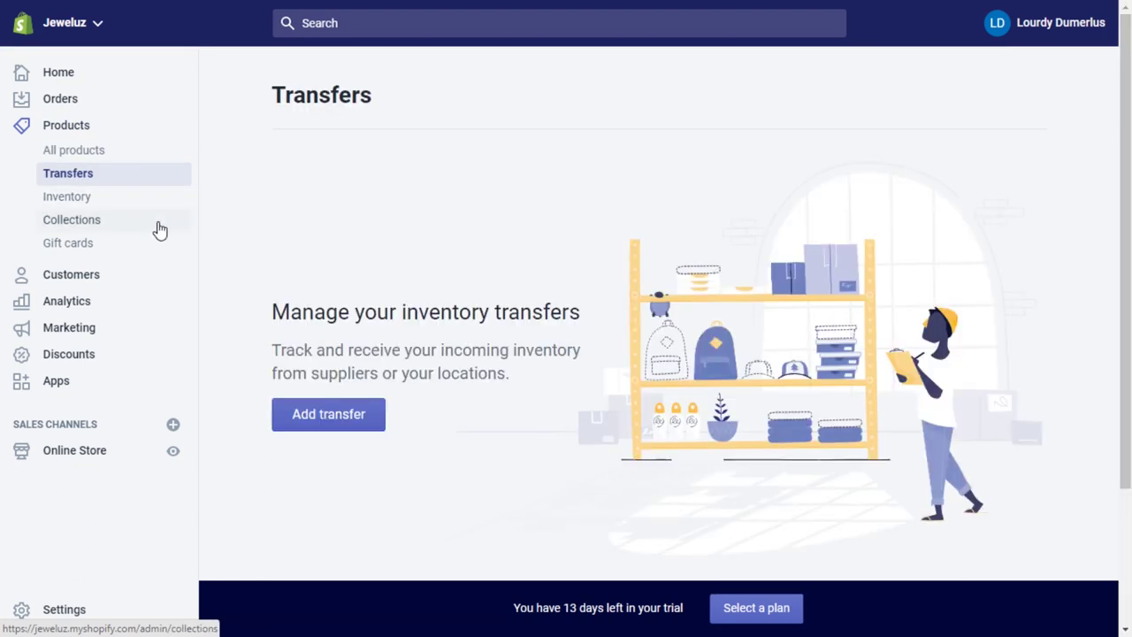
pyautogui.click(83, 202)
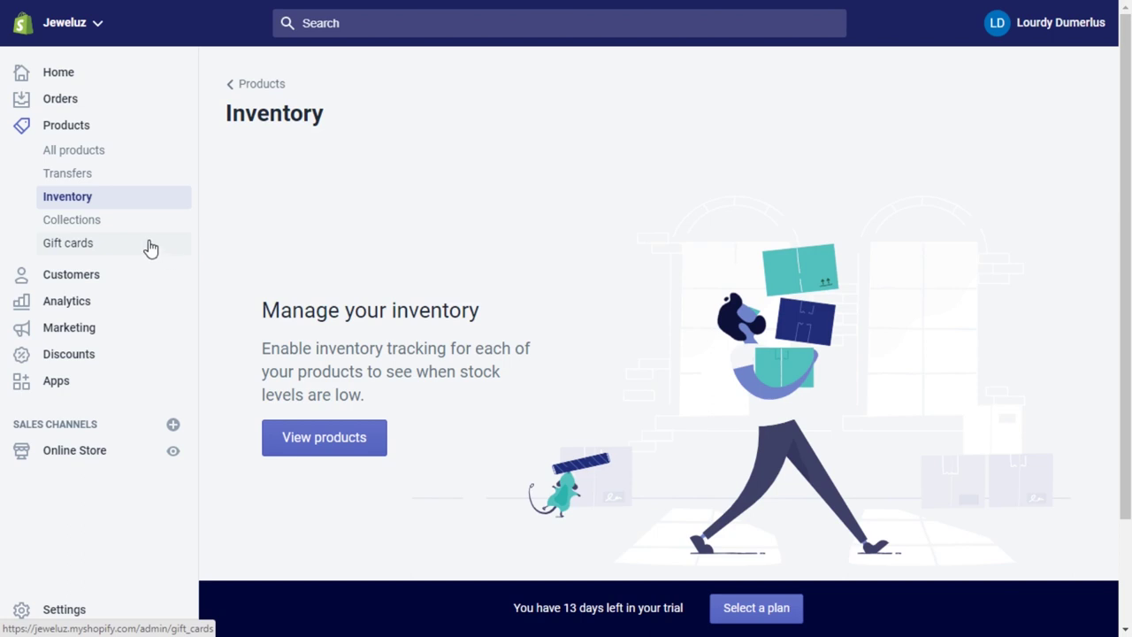
pyautogui.click(89, 282)
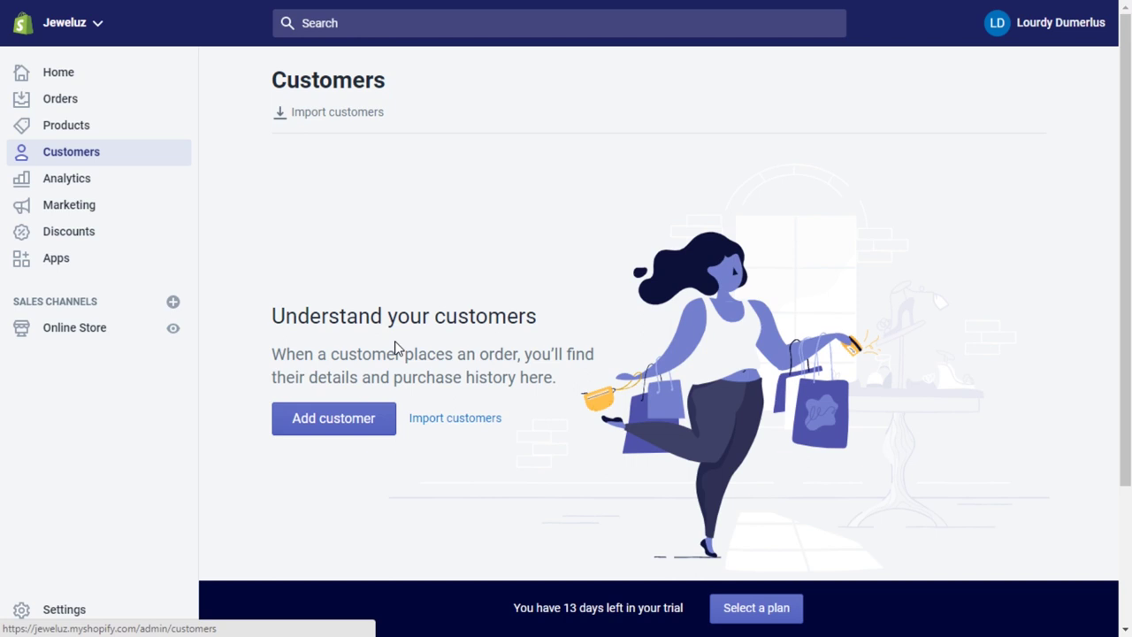
# Open the Analytics dashboard and scroll through its sales, sessions, conversion and order cards.
pyautogui.click(113, 189)
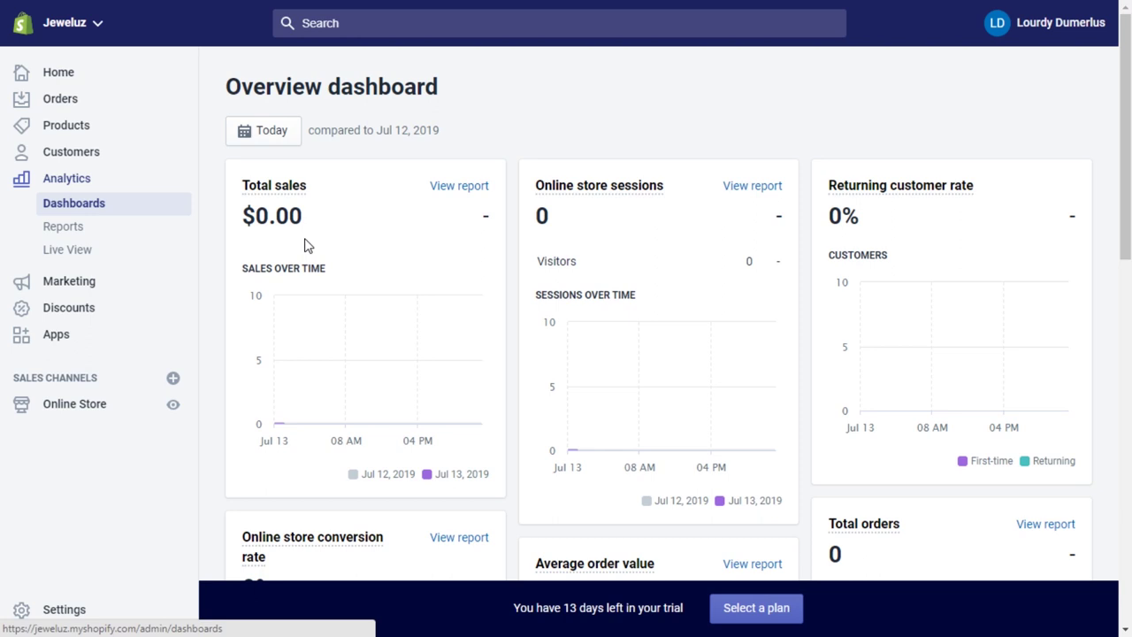
pyautogui.moveTo(600, 315)
pyautogui.moveTo(1125, 194); pyautogui.dragTo(1127, 231)
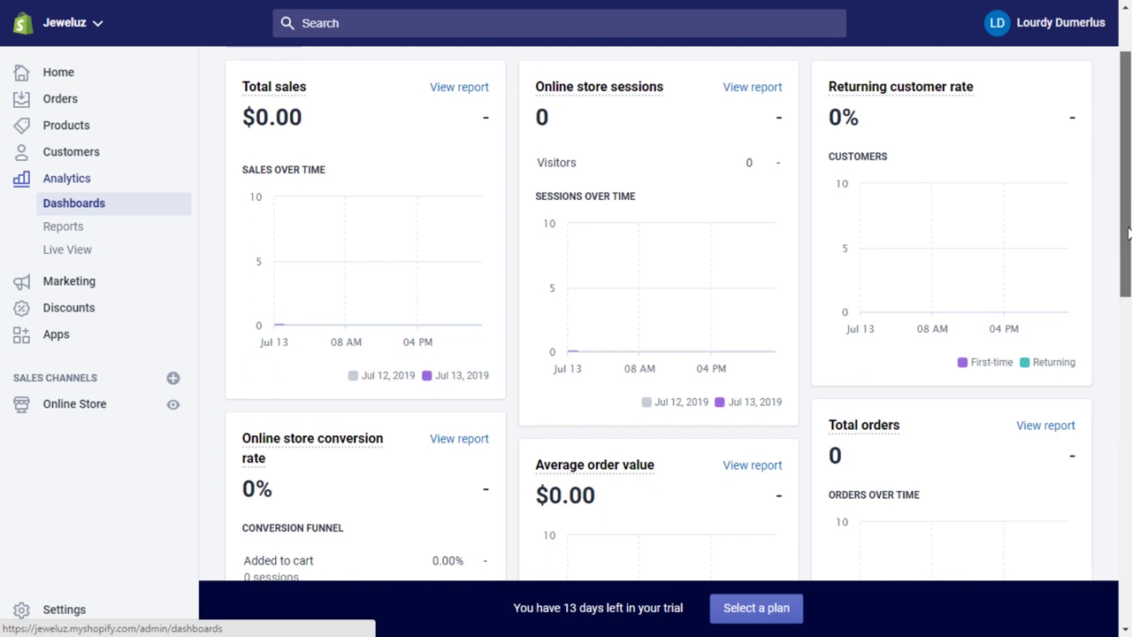
pyautogui.moveTo(1127, 231); pyautogui.dragTo(1127, 225)
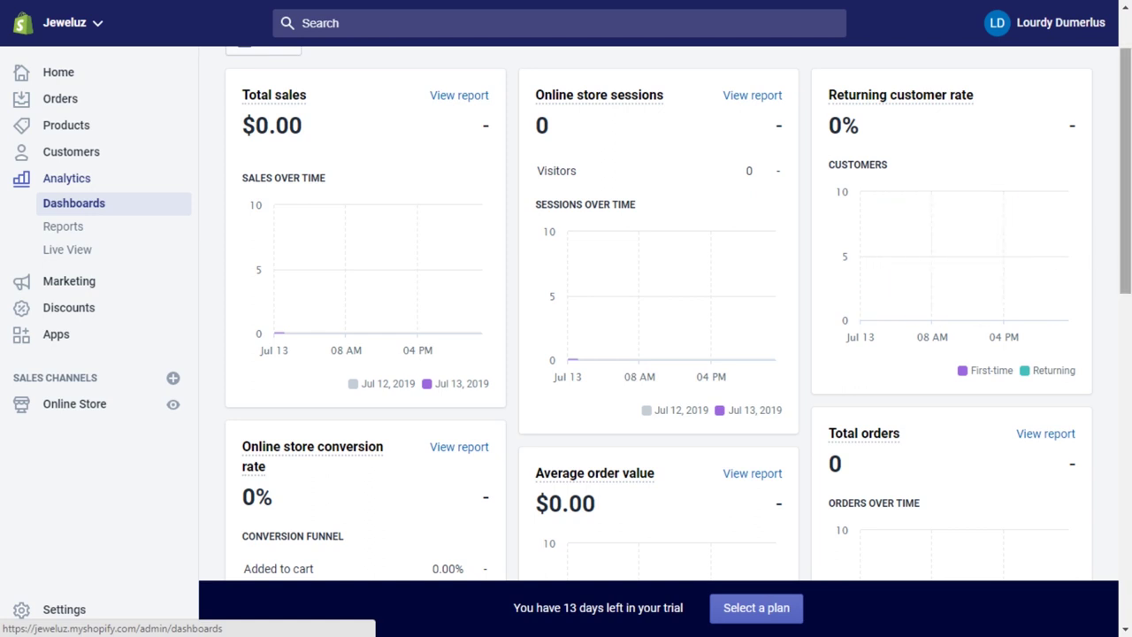
pyautogui.moveTo(1127, 215); pyautogui.dragTo(1128, 265)
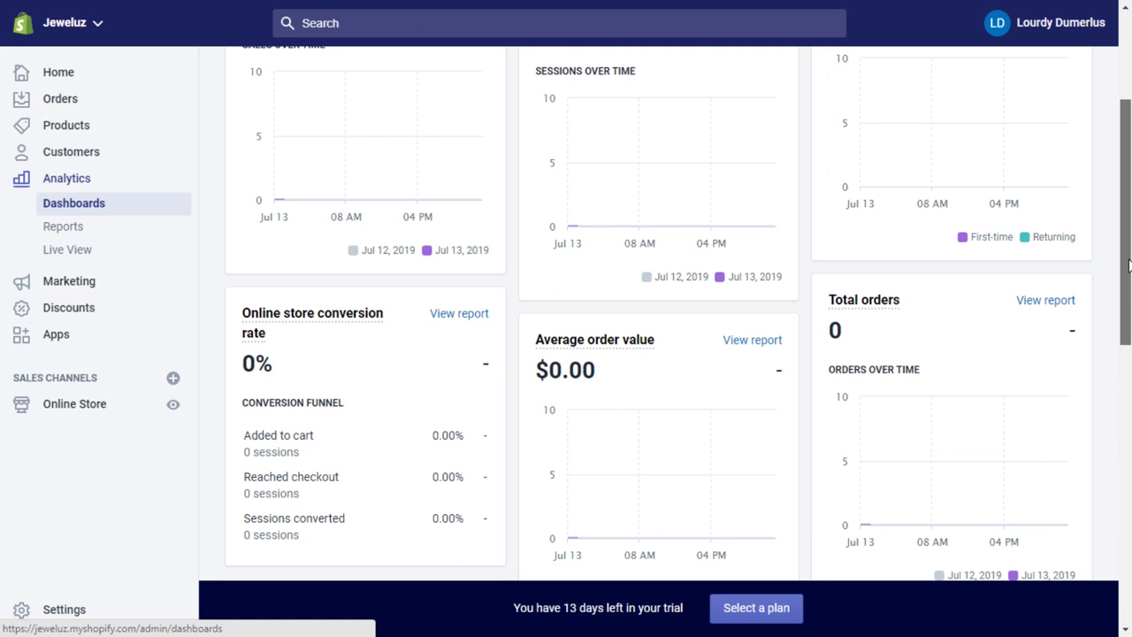
pyautogui.moveTo(1128, 265); pyautogui.dragTo(1122, 334)
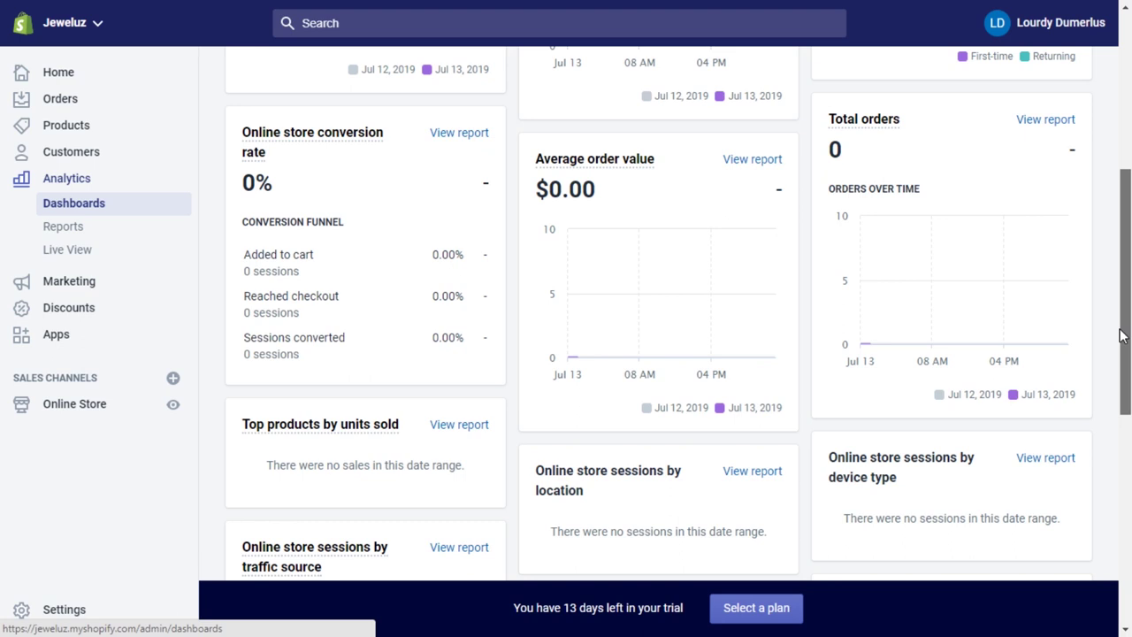
pyautogui.scroll(-2, 1120, 334)
# Open Analytics Reports and highlight the Sales card's order count.
pyautogui.click(112, 234)
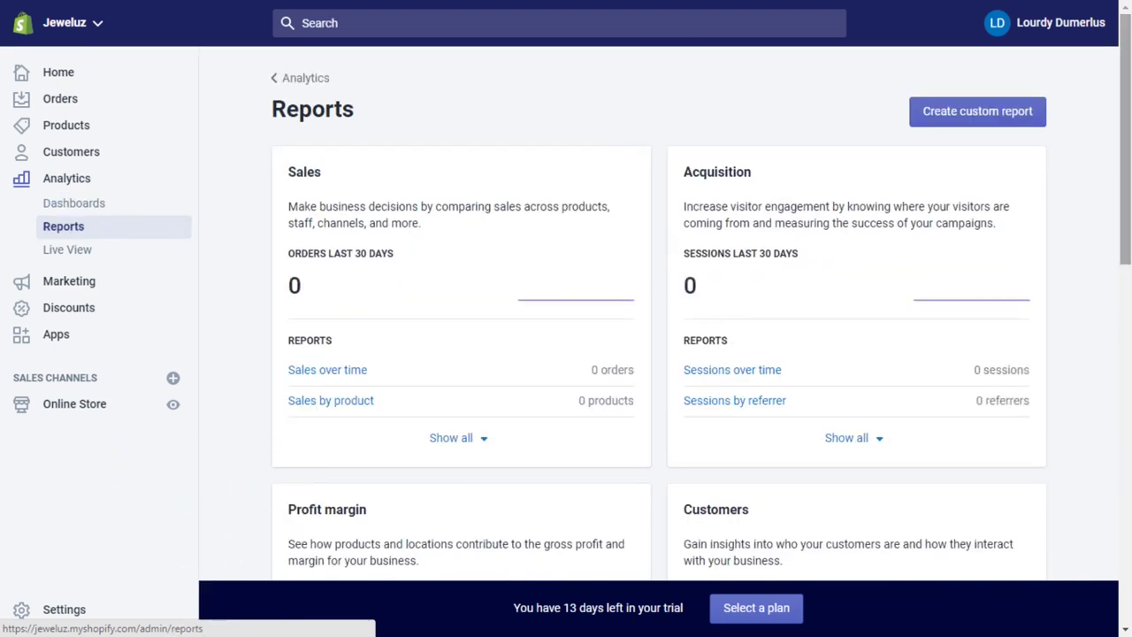
pyautogui.scroll(-2, 1123, 177)
pyautogui.scroll(-2, 699, 313)
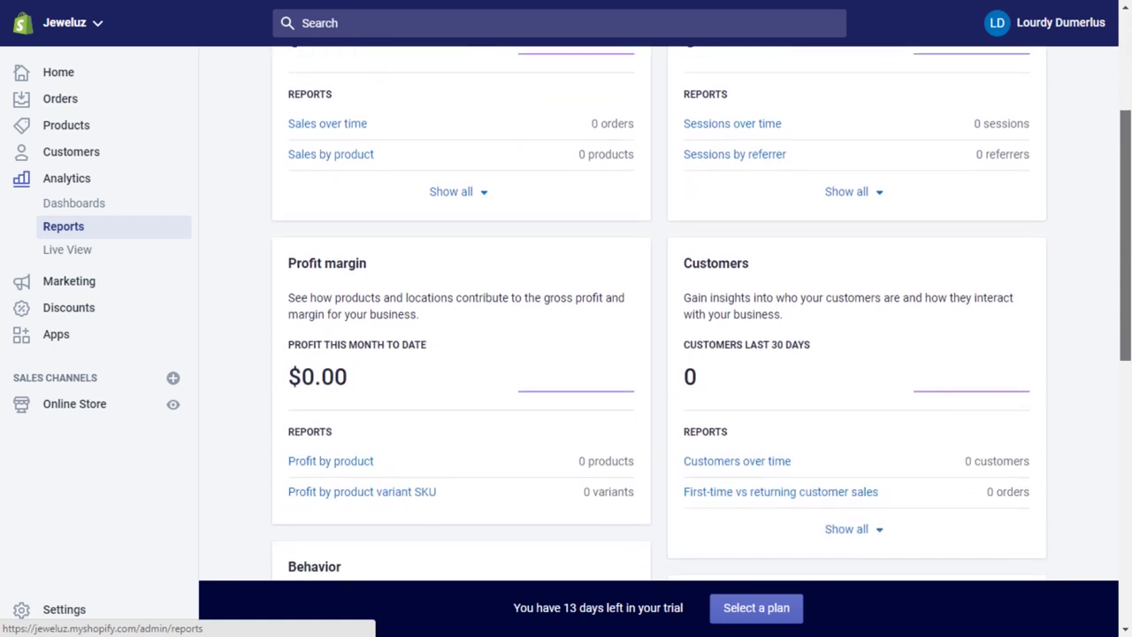
pyautogui.scroll(3, 698, 313)
pyautogui.scroll(1, 659, 336)
pyautogui.scroll(-1, 1130, 210)
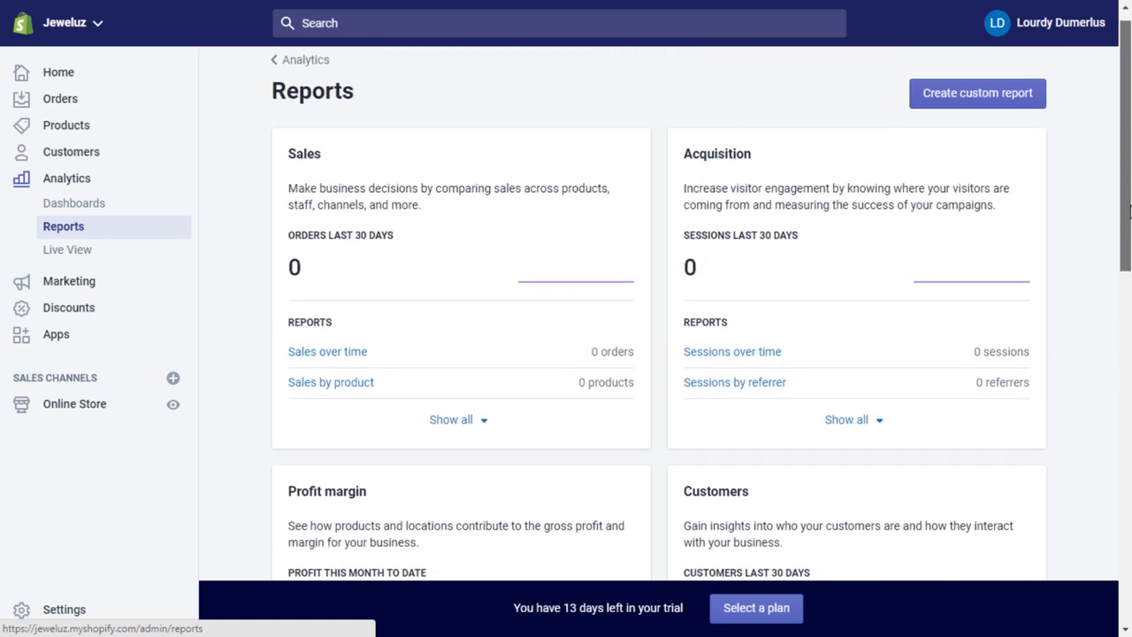
pyautogui.scroll(1, 1129, 211)
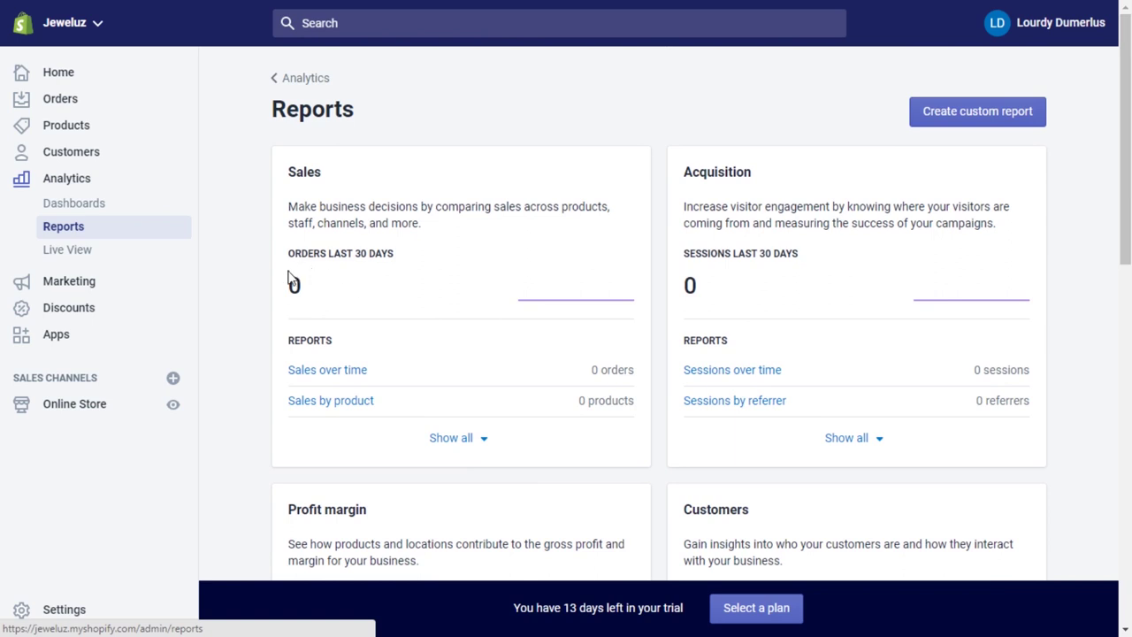
pyautogui.moveTo(291, 283); pyautogui.dragTo(331, 285)
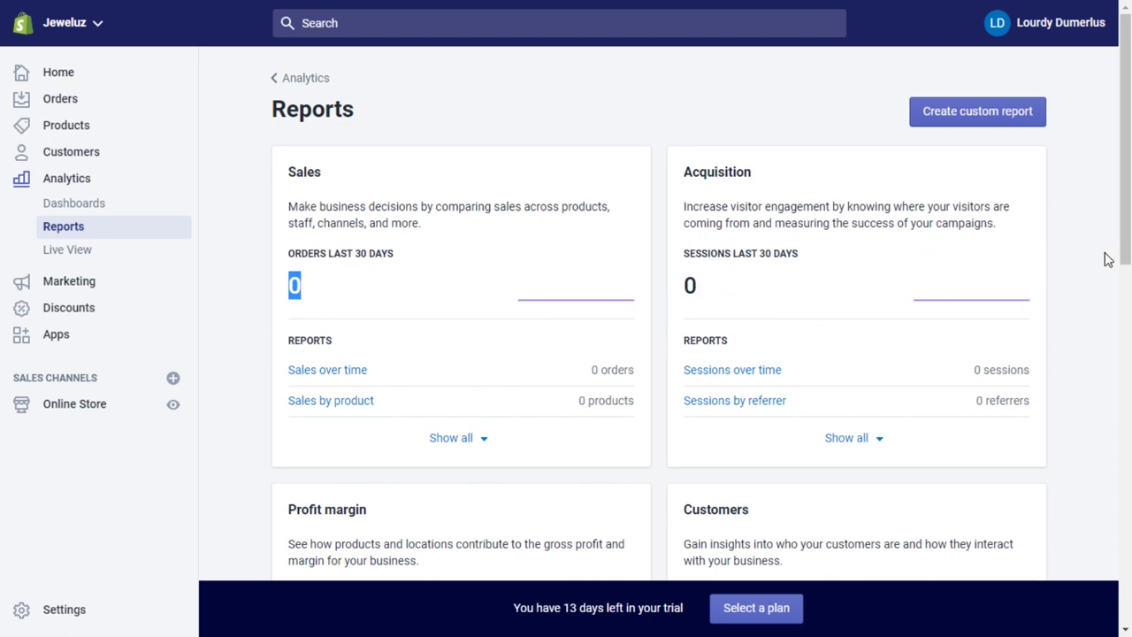
# Highlight the Customers card's customer count and 30-day heading, then scroll to the remaining reports.
pyautogui.scroll(-4, 1125, 292)
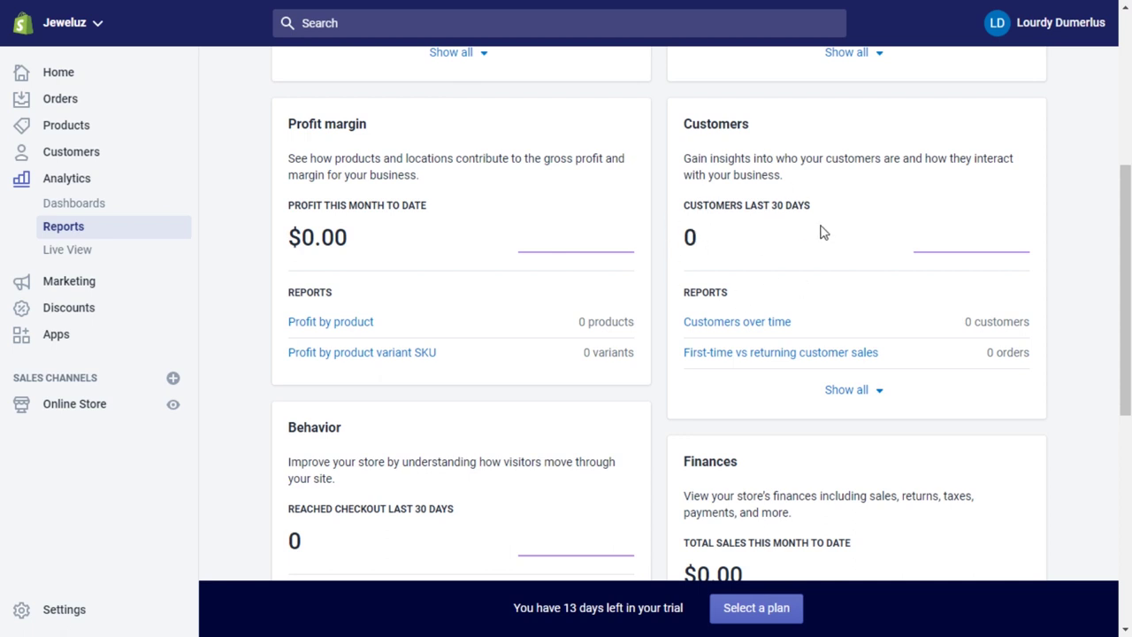
pyautogui.moveTo(682, 237); pyautogui.dragTo(702, 240)
pyautogui.moveTo(690, 205); pyautogui.dragTo(812, 210)
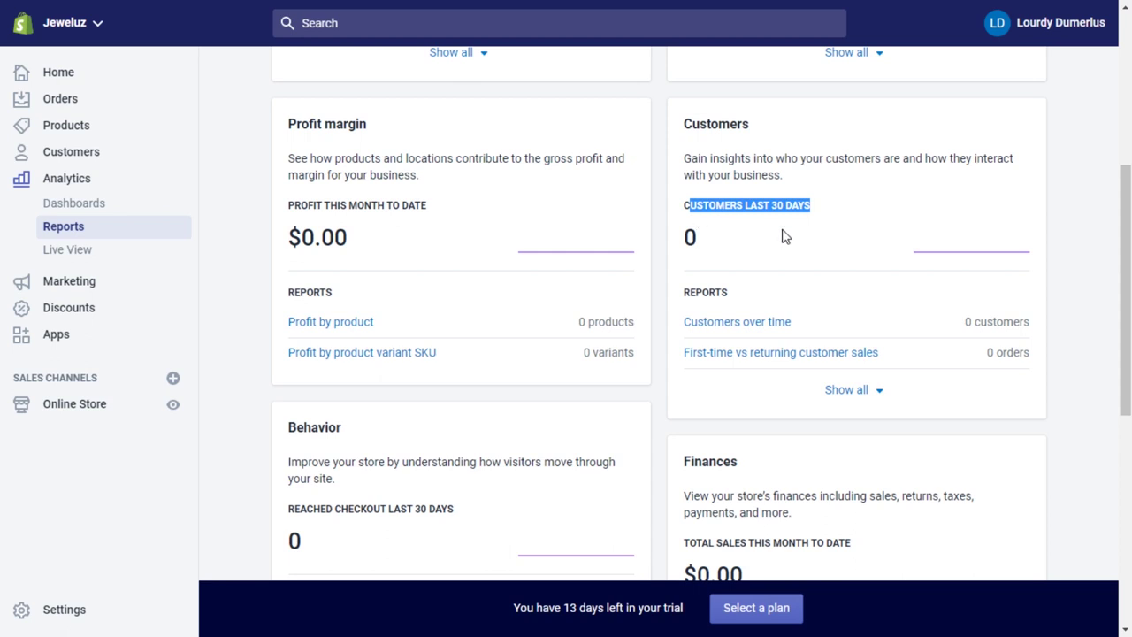
pyautogui.scroll(-2, 1125, 291)
pyautogui.moveTo(1125, 294); pyautogui.dragTo(1125, 94)
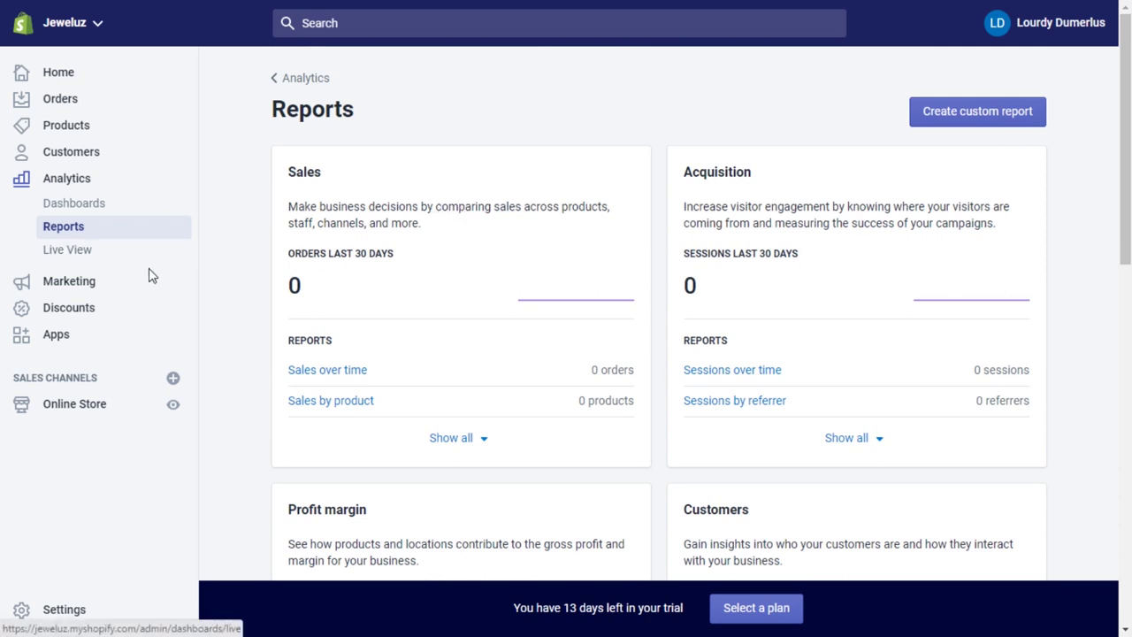
# Open Live View, zoom the visitor map out one step, and scroll to the real-time charts.
pyautogui.click(95, 257)
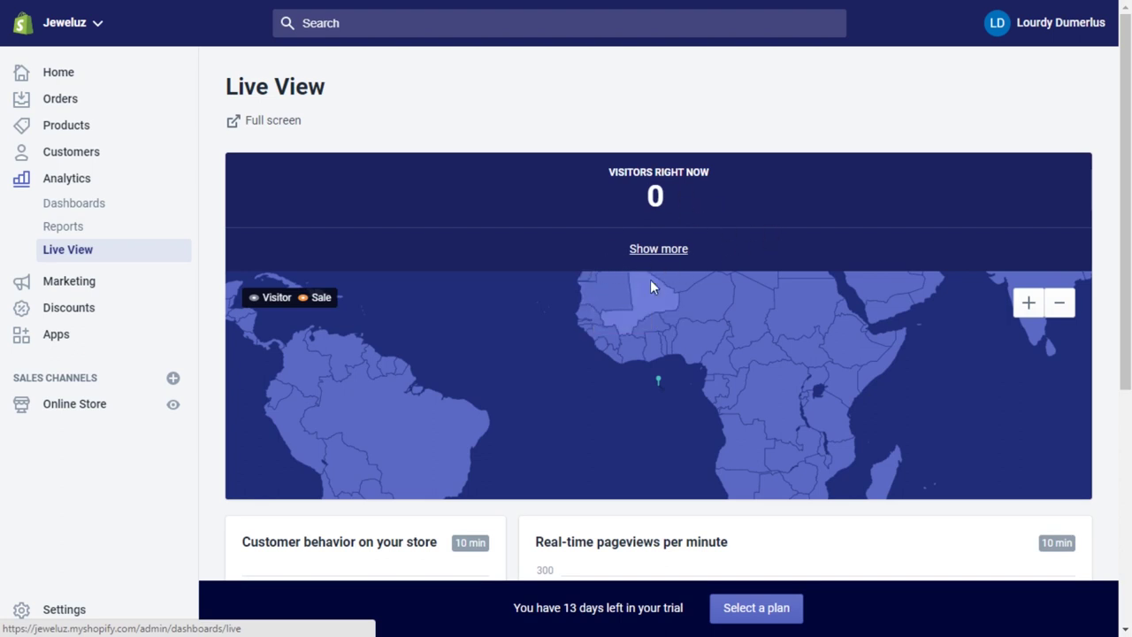
pyautogui.click(1066, 306)
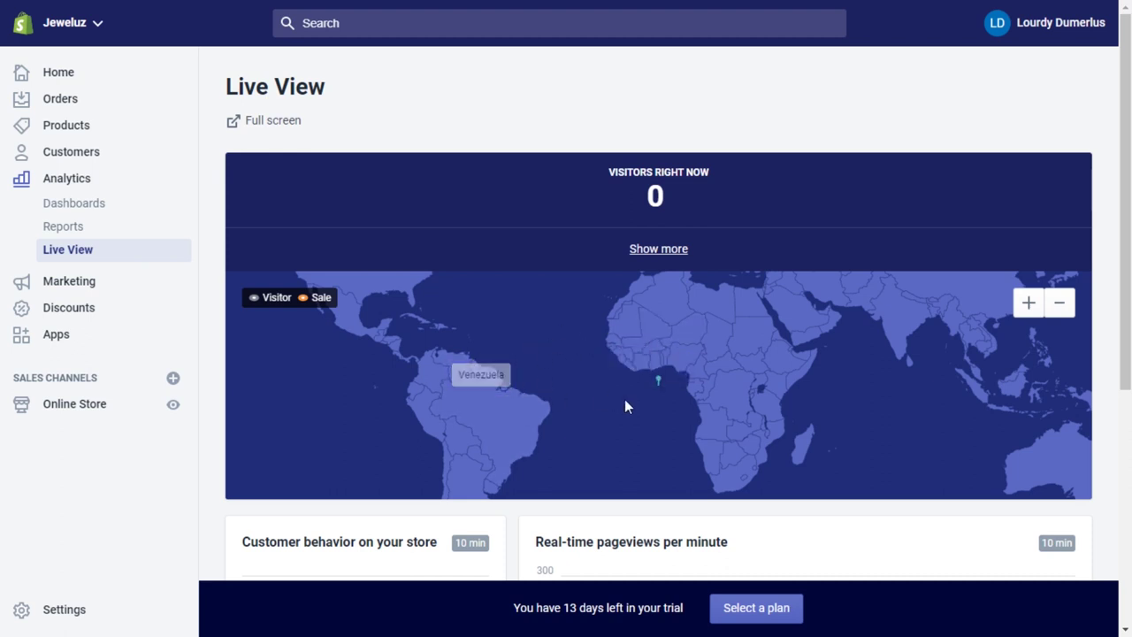
pyautogui.moveTo(1128, 158); pyautogui.dragTo(1125, 385)
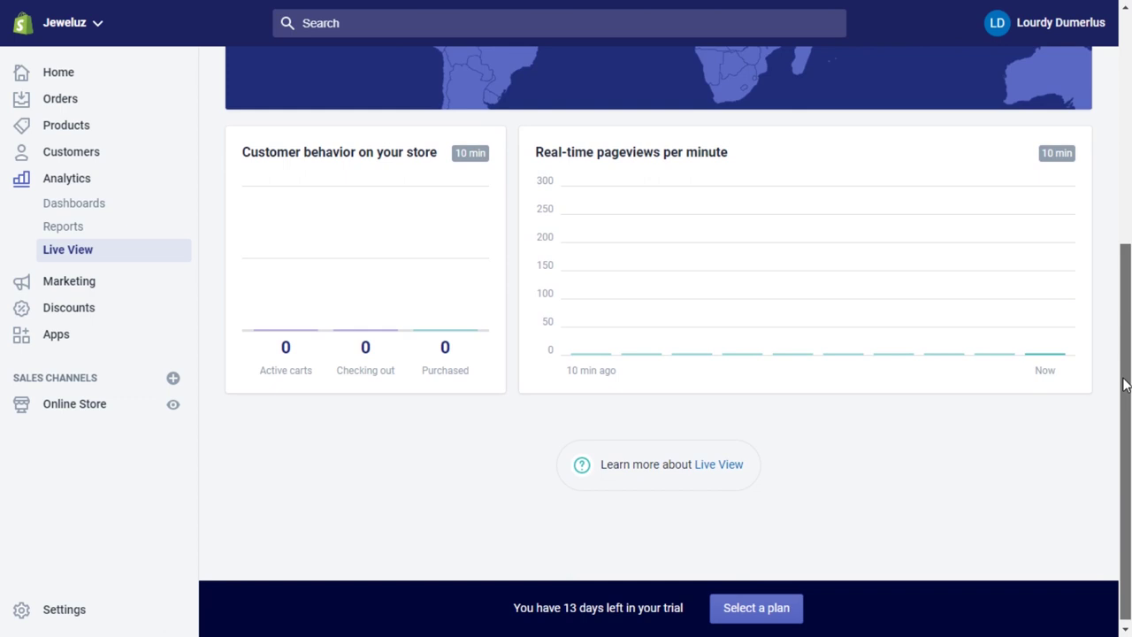
pyautogui.moveTo(1125, 385); pyautogui.dragTo(1124, 385)
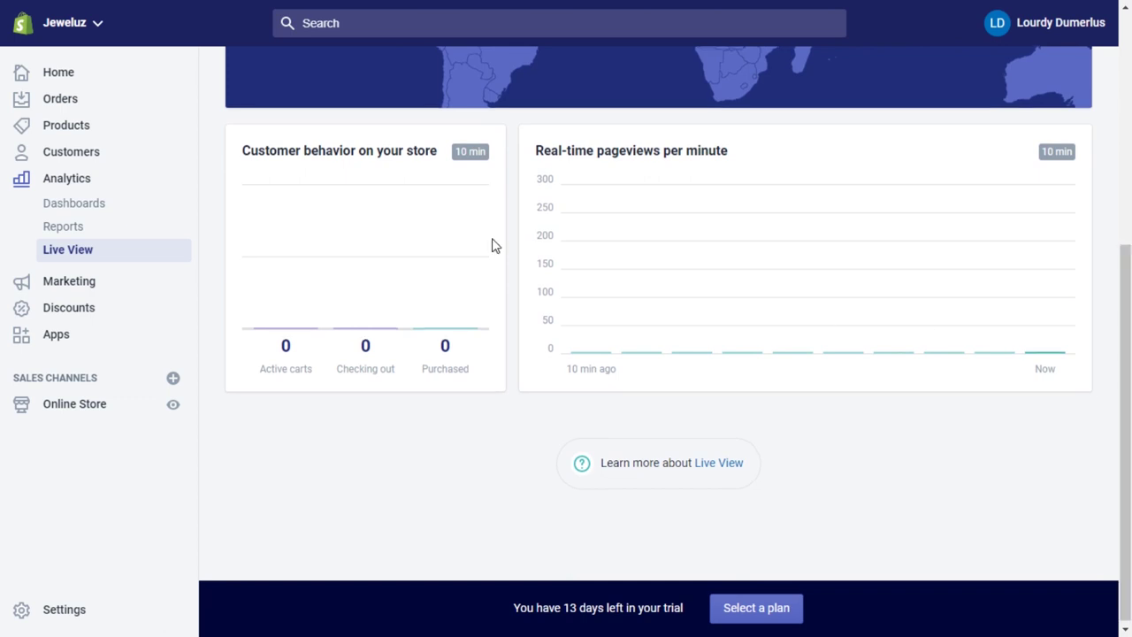
# Go to the Marketing page offering to create an ad or e-mail campaign.
pyautogui.click(69, 281)
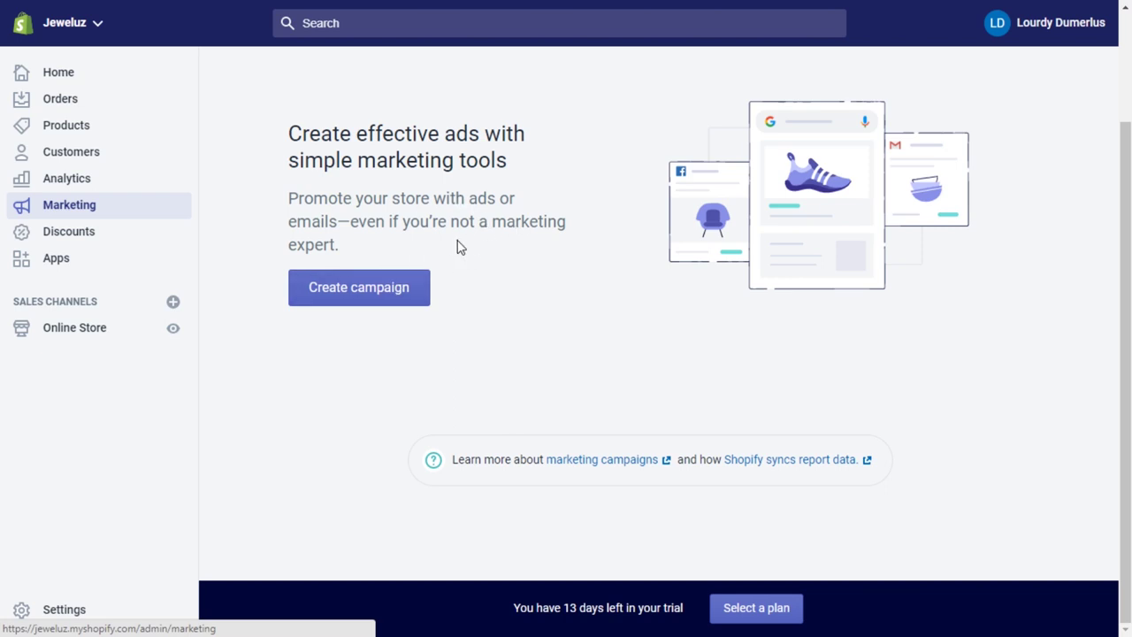
pyautogui.moveTo(302, 133); pyautogui.dragTo(556, 253)
pyautogui.click(549, 276)
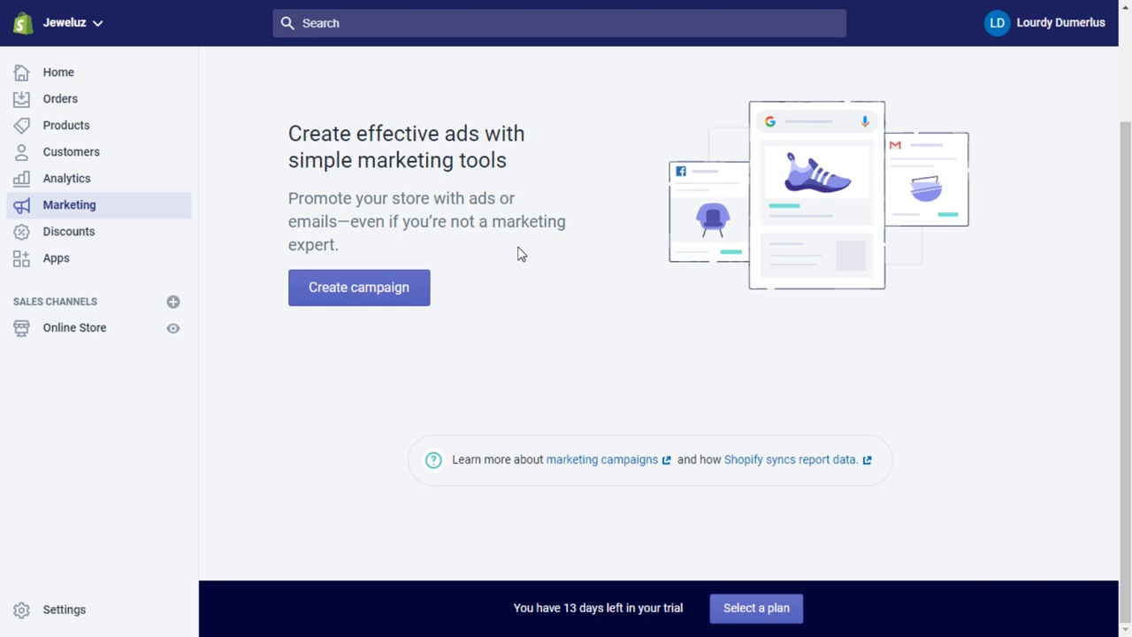
# Go to the store's Discounts page from the admin sidebar.
pyautogui.click(106, 238)
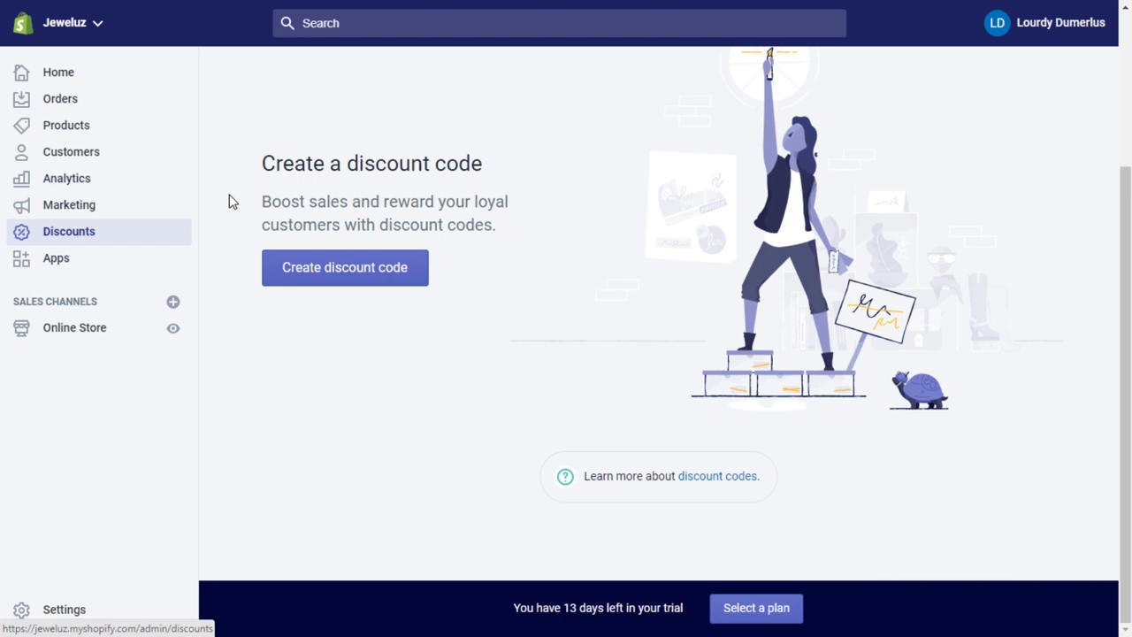
pyautogui.click(106, 264)
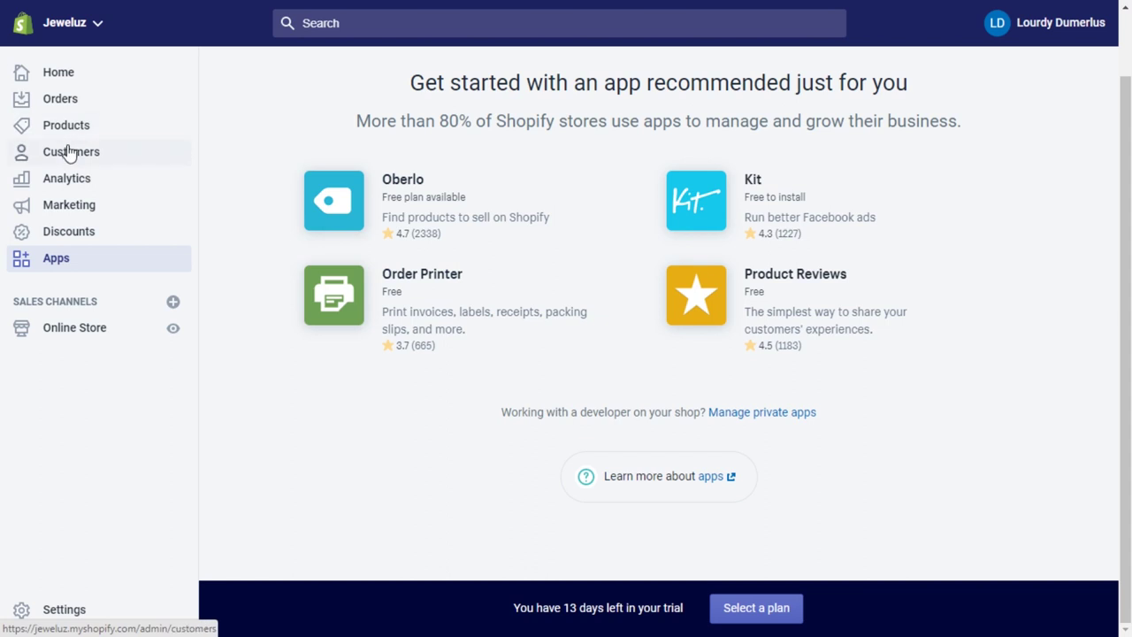
# Review the Themes page with the Debut theme and password notice, then go to Settings.
pyautogui.click(73, 333)
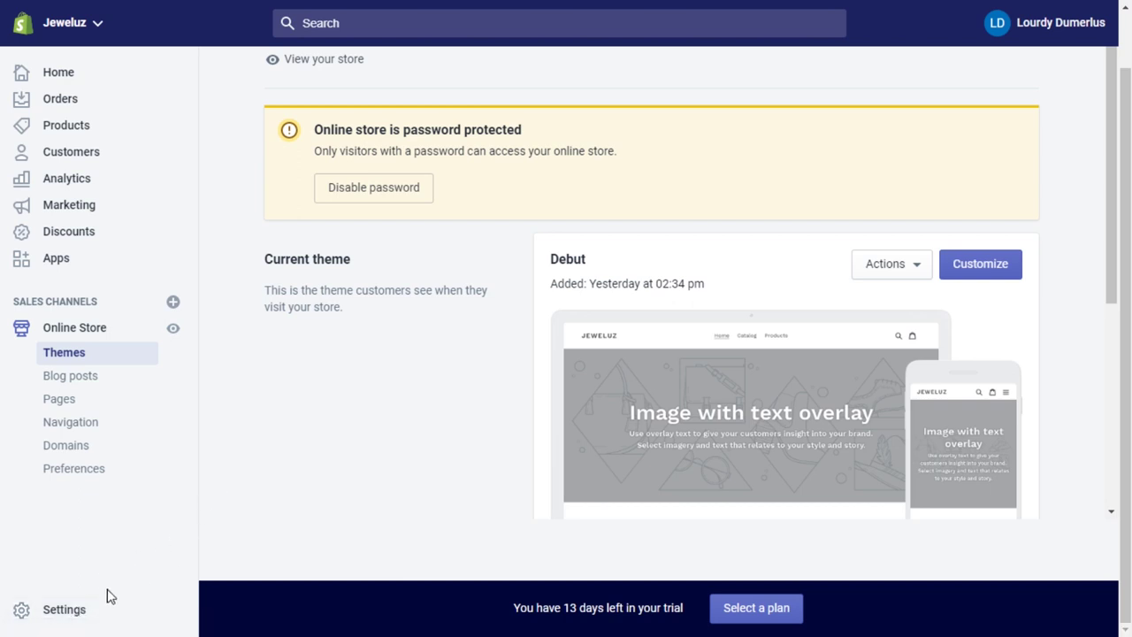
pyautogui.click(66, 612)
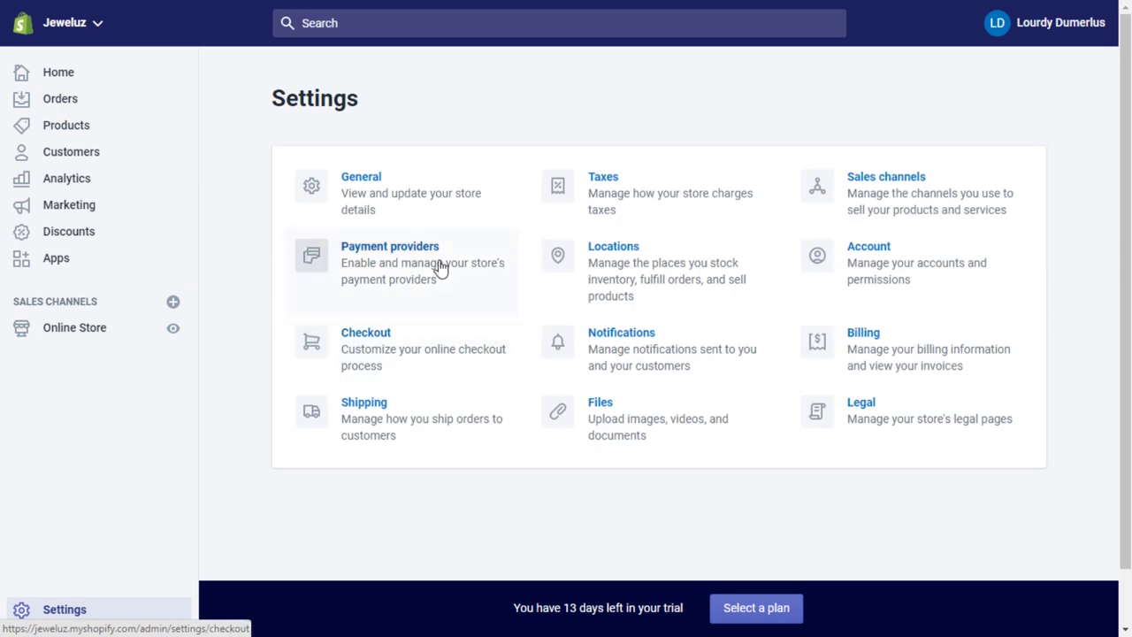
# In General settings, review the store name Jeweluz, account and customer emails, and store address.
pyautogui.click(370, 182)
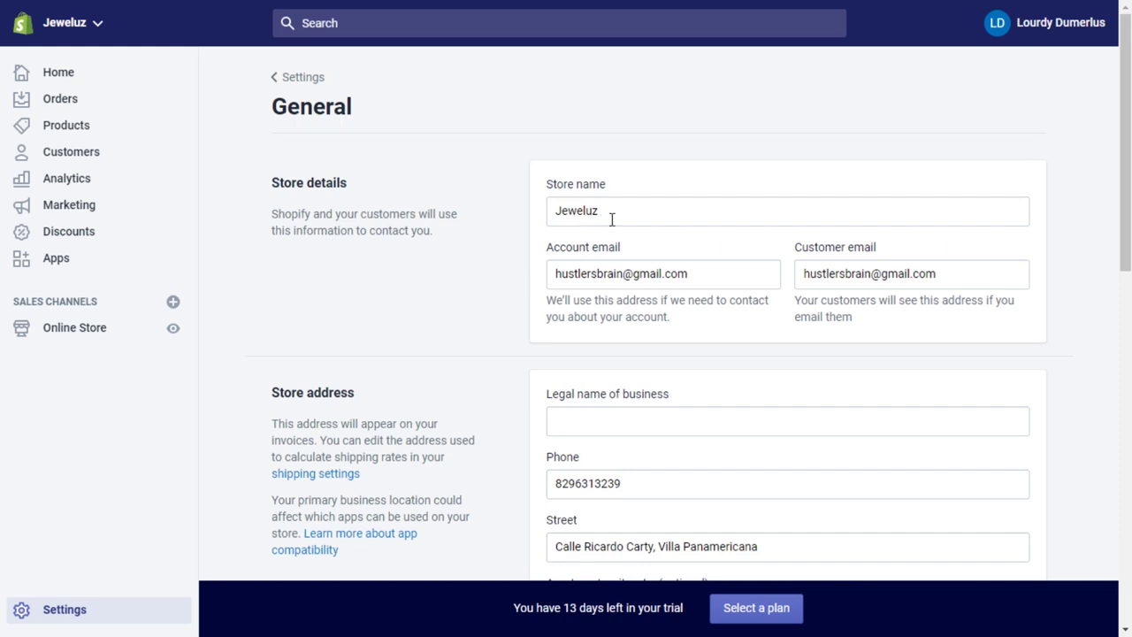
pyautogui.moveTo(610, 213); pyautogui.dragTo(543, 223)
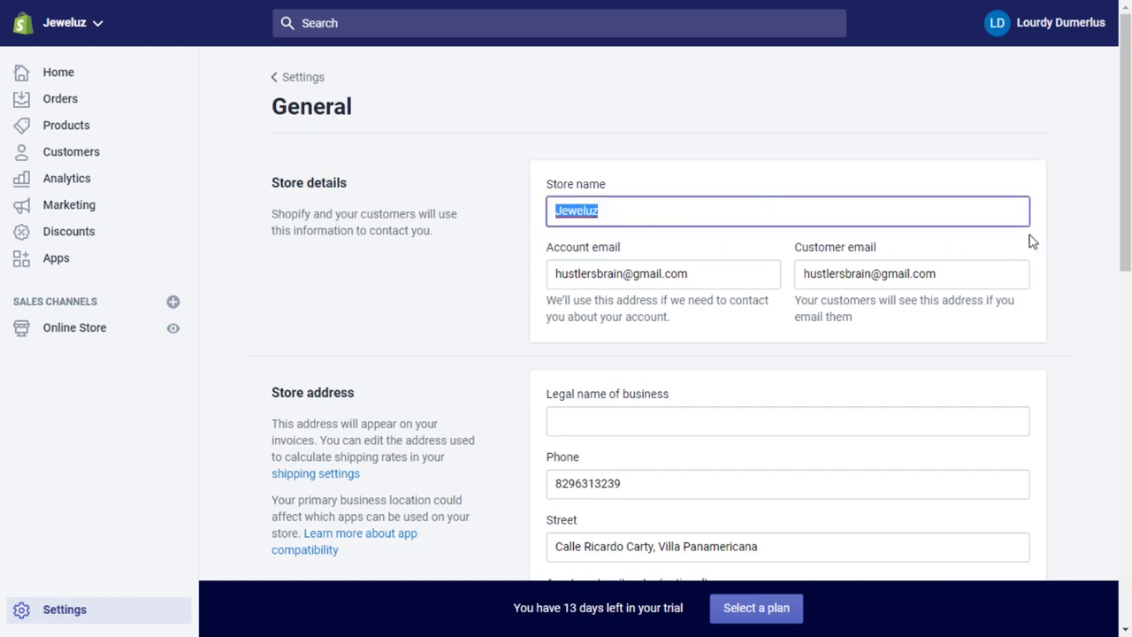
pyautogui.moveTo(702, 275); pyautogui.dragTo(522, 281)
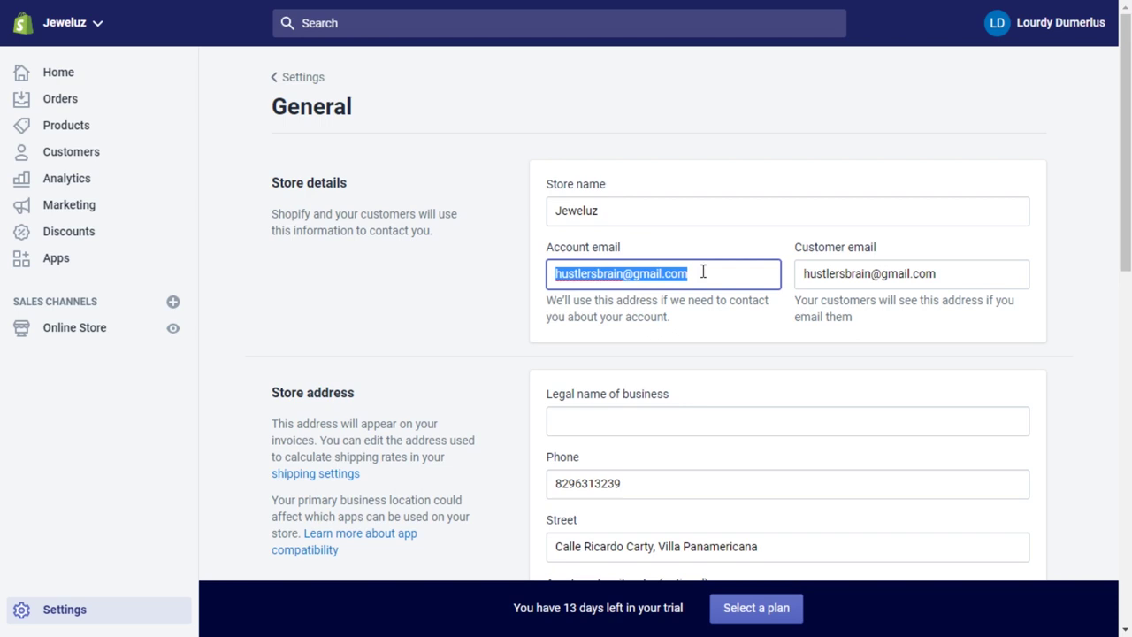
pyautogui.click(977, 277)
pyautogui.moveTo(977, 277); pyautogui.dragTo(779, 279)
pyautogui.scroll(-3, 569, 203)
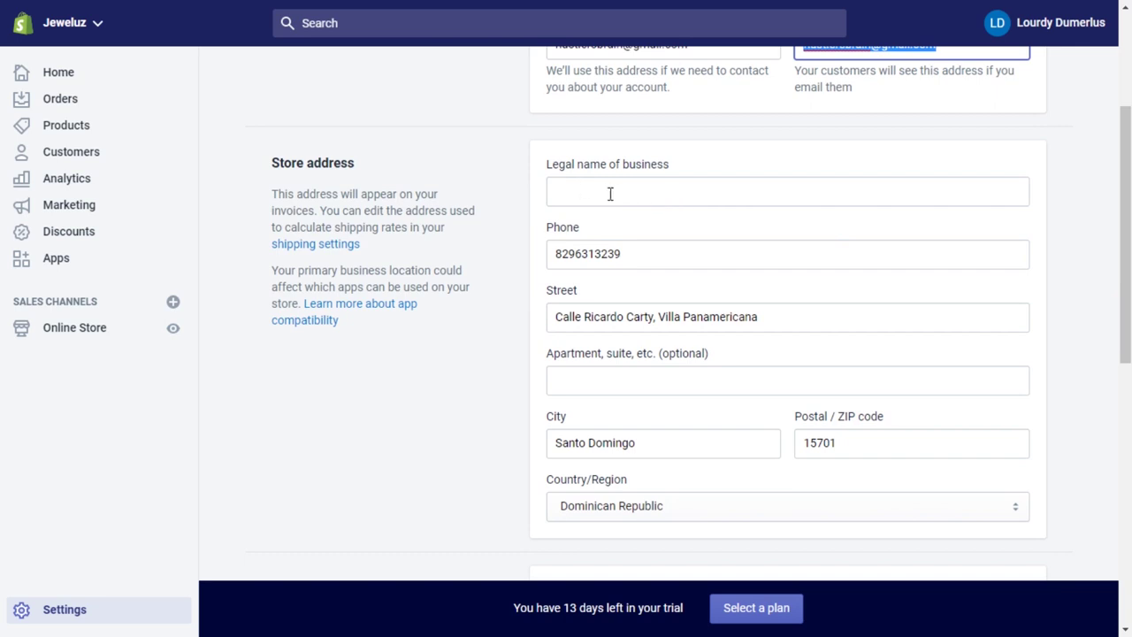
pyautogui.click(610, 194)
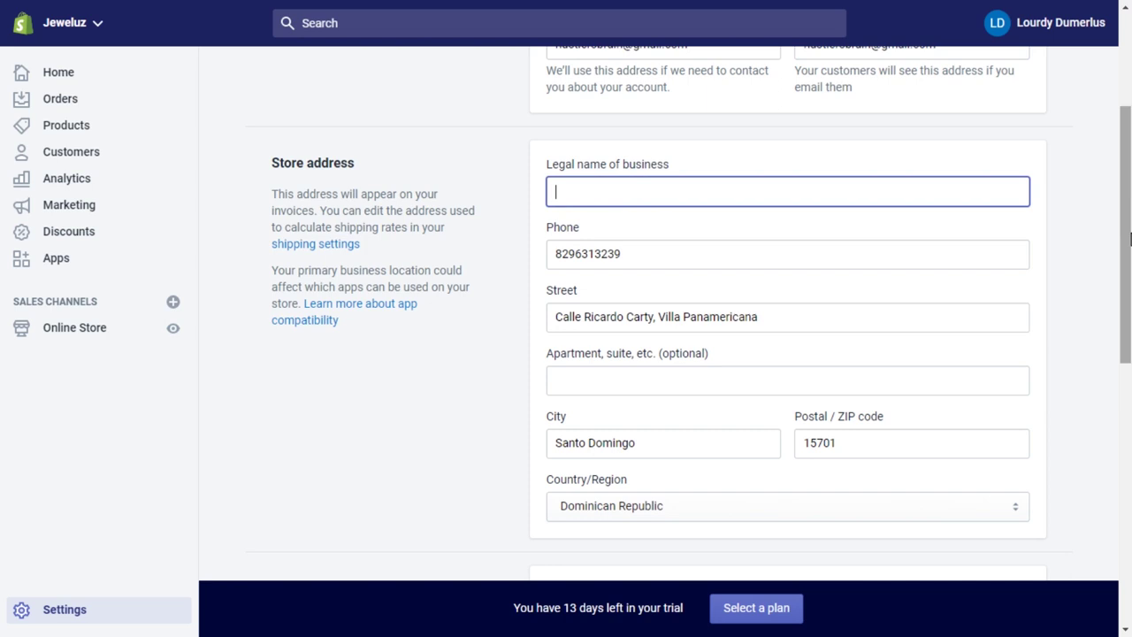
pyautogui.moveTo(1130, 237); pyautogui.dragTo(1122, 345)
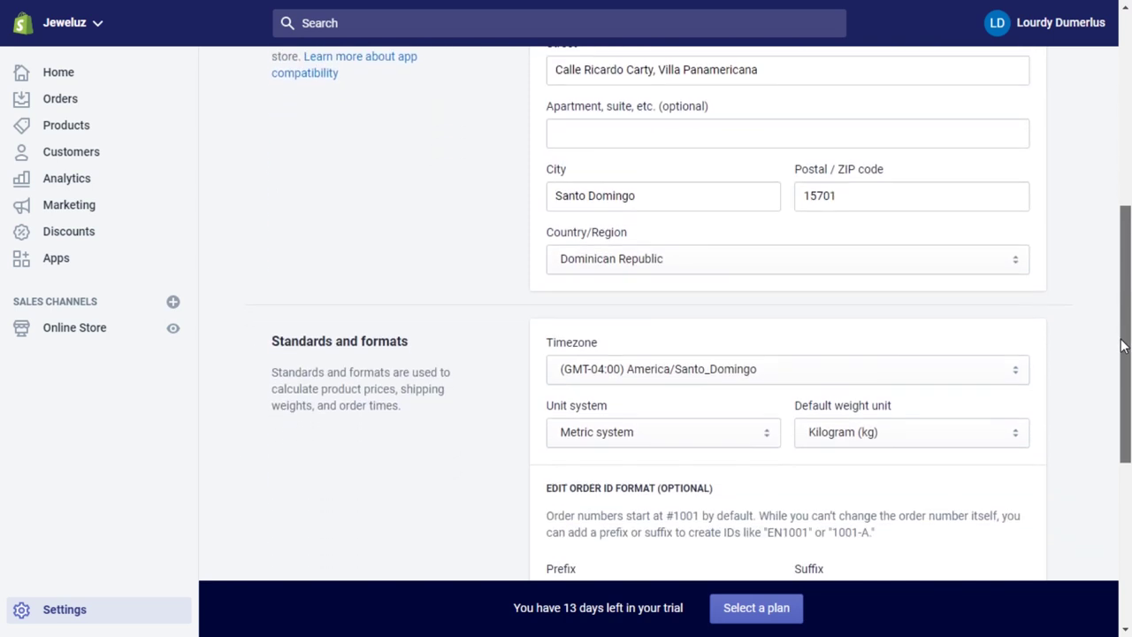
pyautogui.scroll(-2, 735, 273)
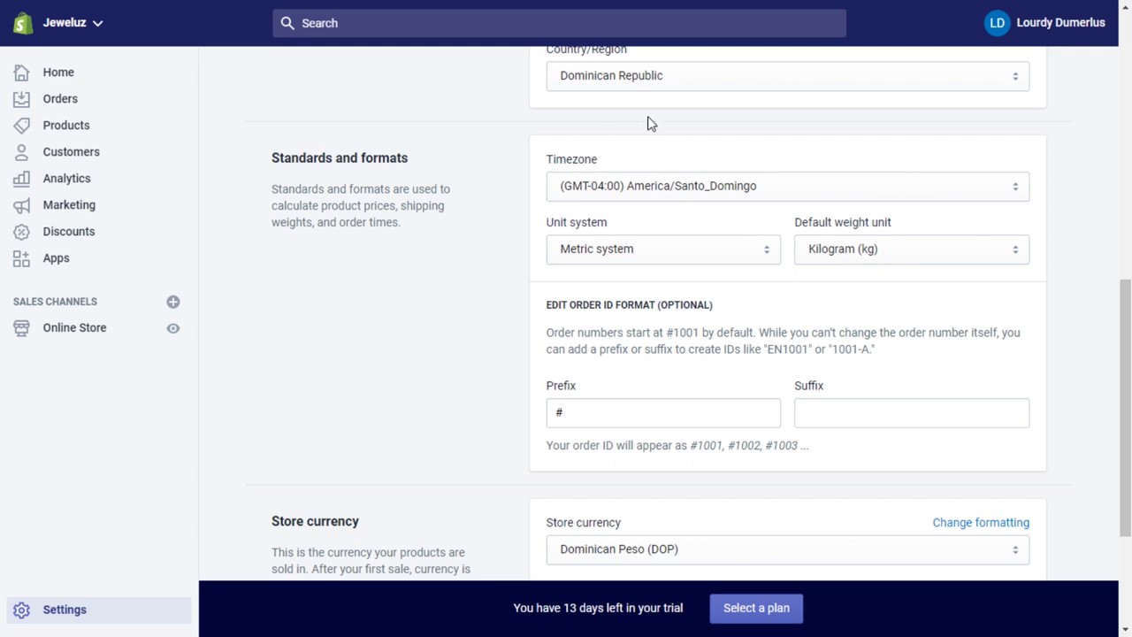
pyautogui.click(668, 253)
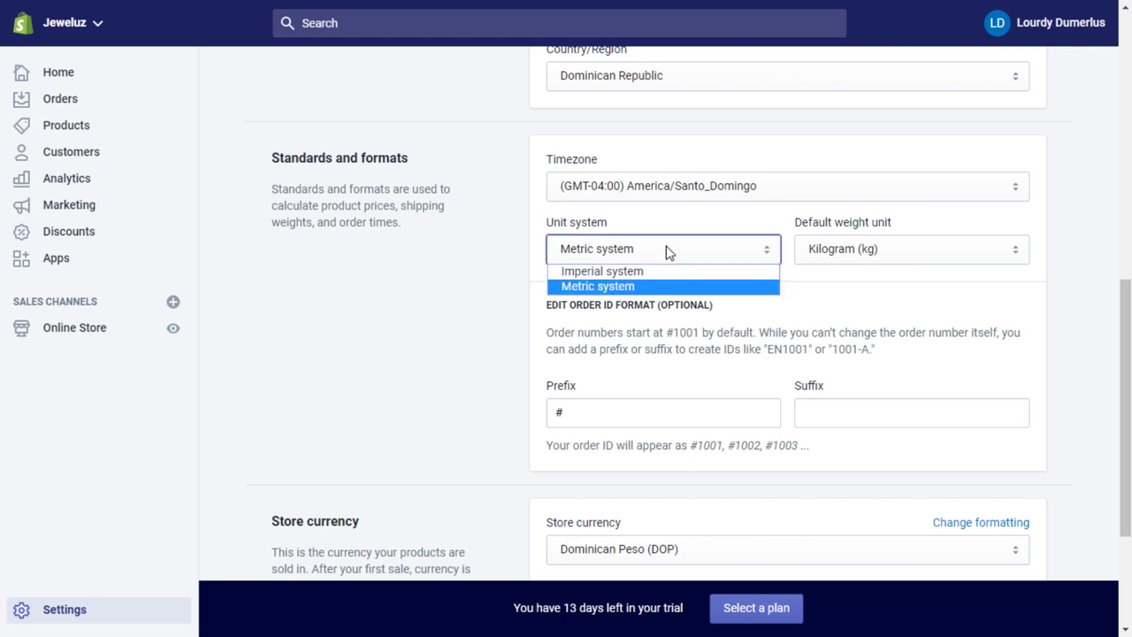
pyautogui.click(633, 287)
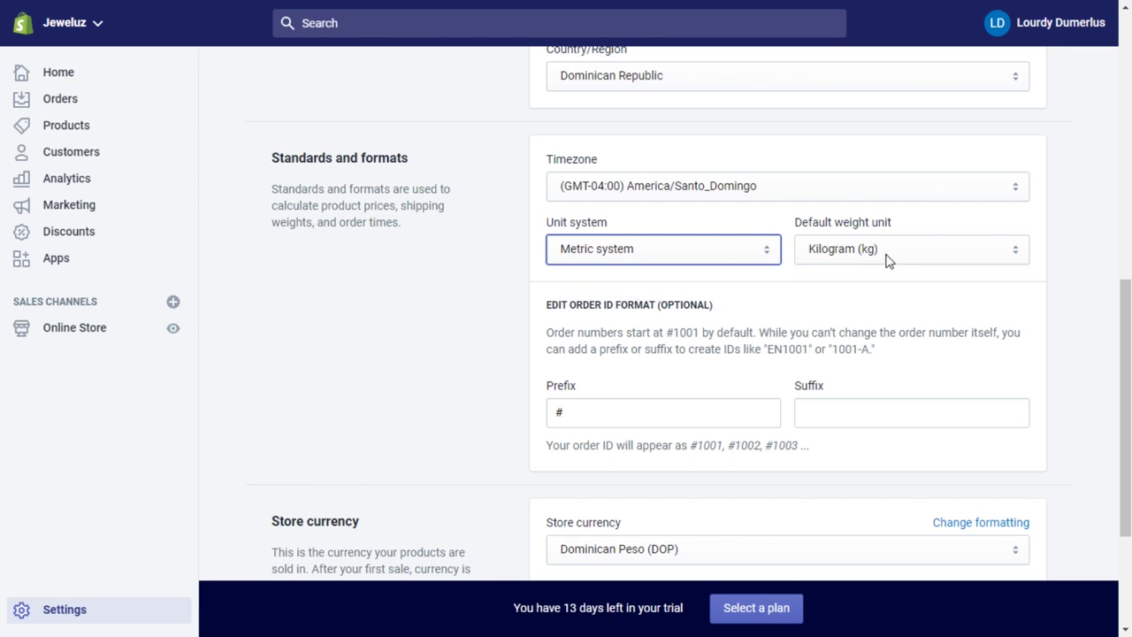
pyautogui.click(964, 255)
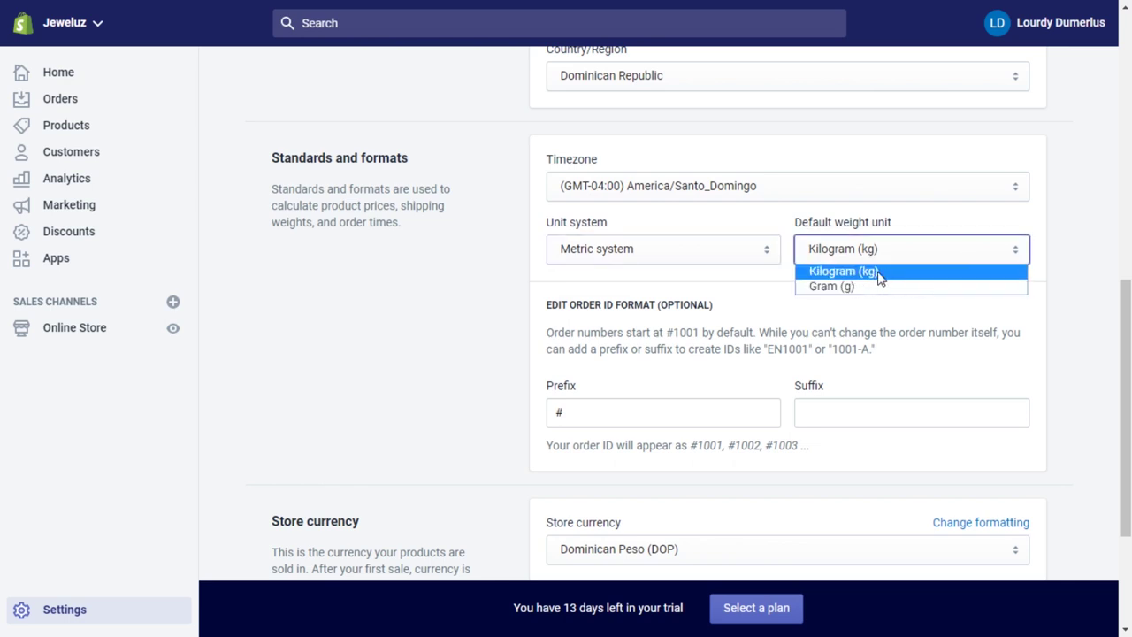
pyautogui.click(1056, 251)
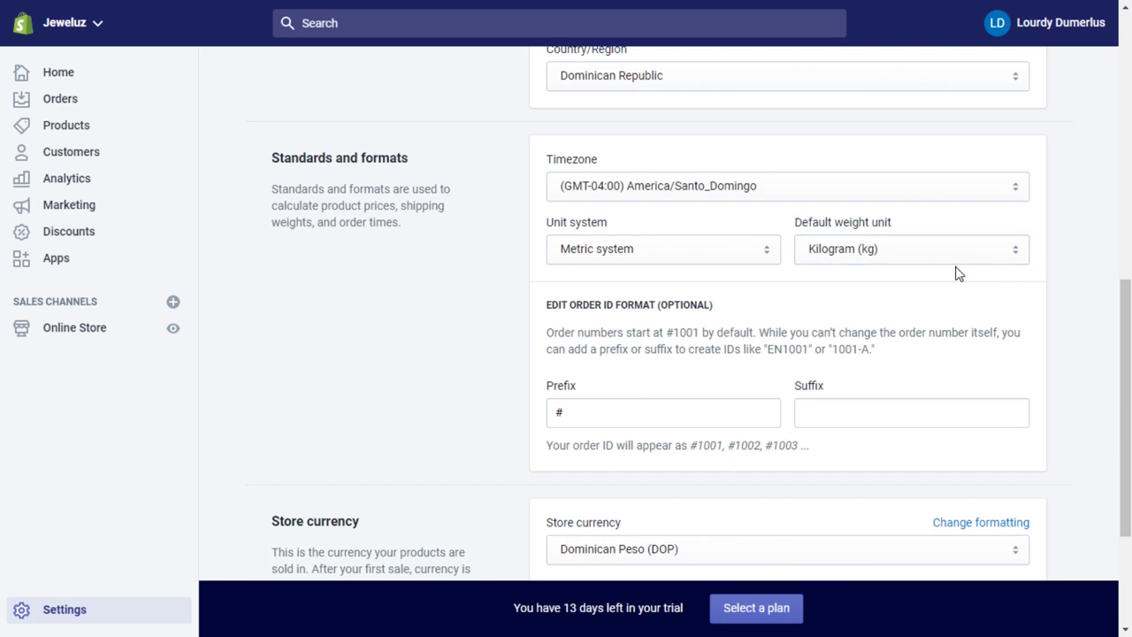
pyautogui.click(865, 250)
pyautogui.click(871, 251)
pyautogui.moveTo(1123, 300); pyautogui.dragTo(1125, 379)
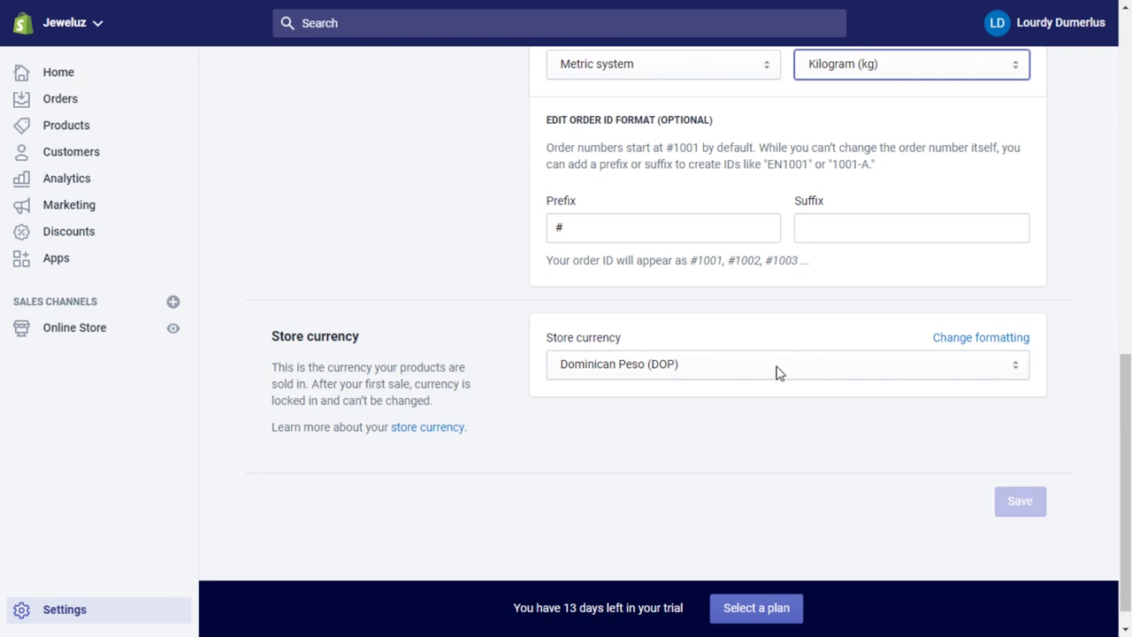
# Set the store currency to US Dollar (USD) after briefly trying Haitian Gourde (HTG).
pyautogui.click(698, 365)
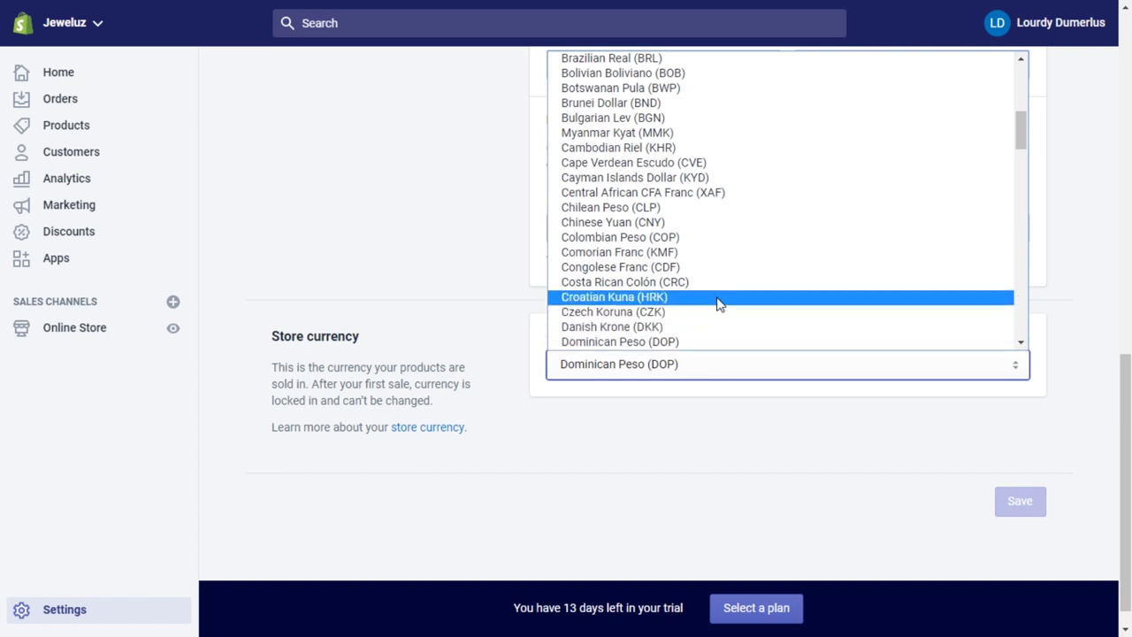
pyautogui.scroll(5, 904, 192)
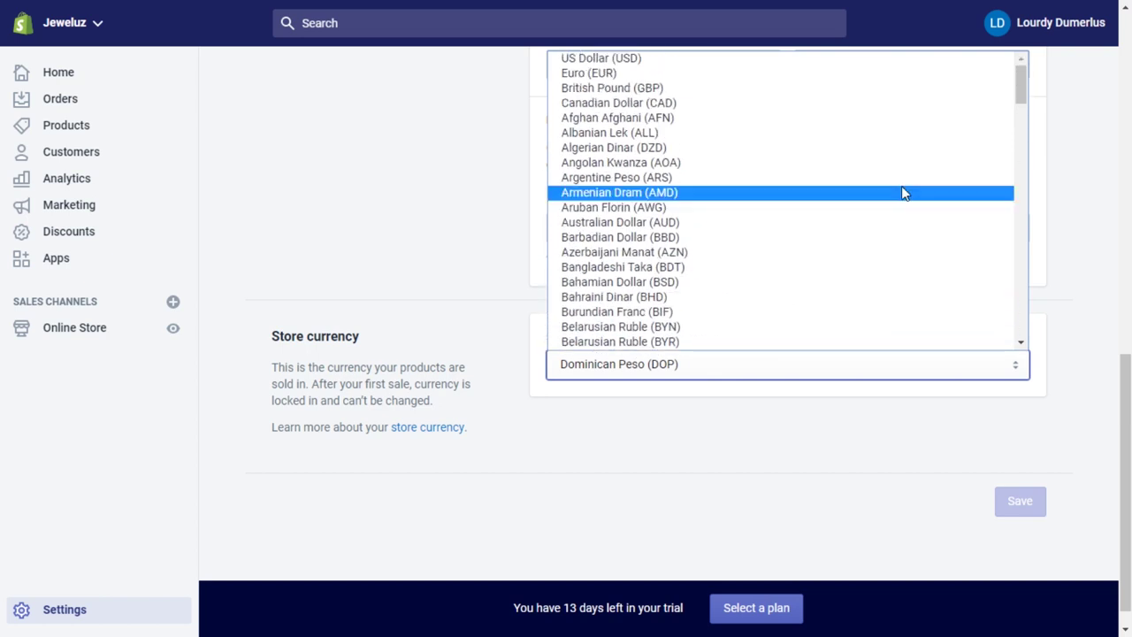
pyautogui.click(713, 59)
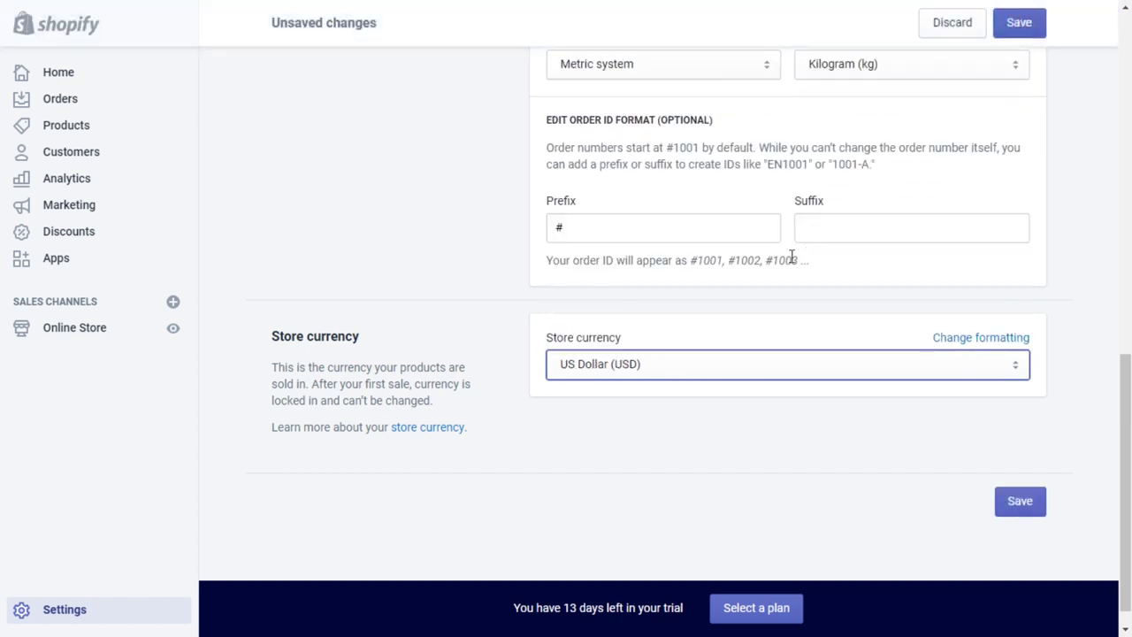
pyautogui.click(839, 369)
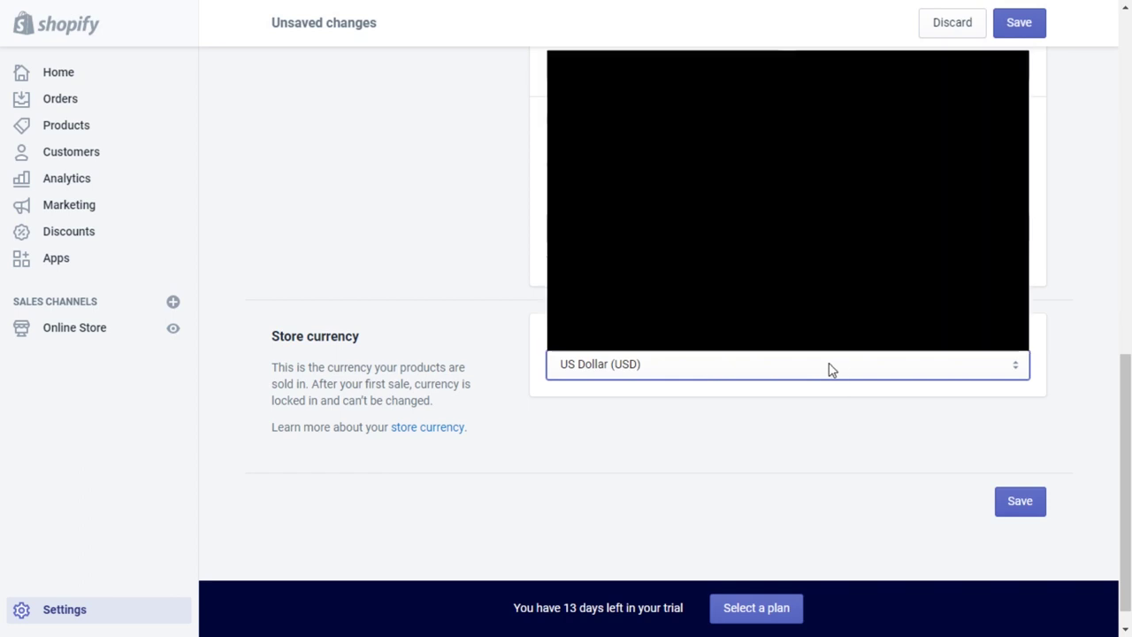
pyautogui.moveTo(1022, 93); pyautogui.dragTo(1023, 167)
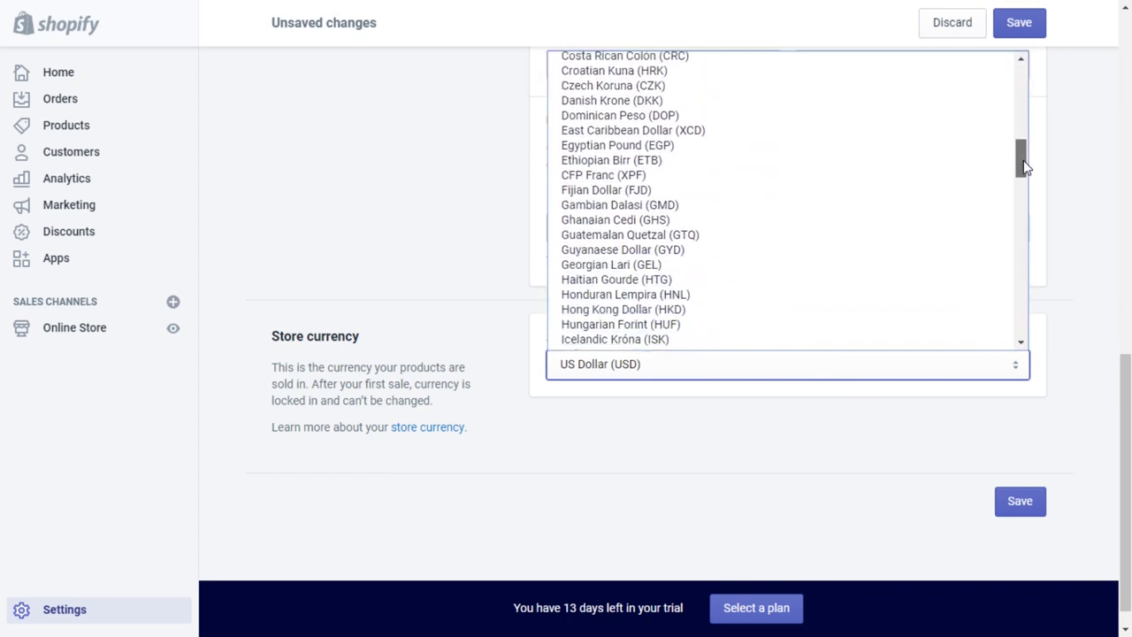
pyautogui.click(679, 279)
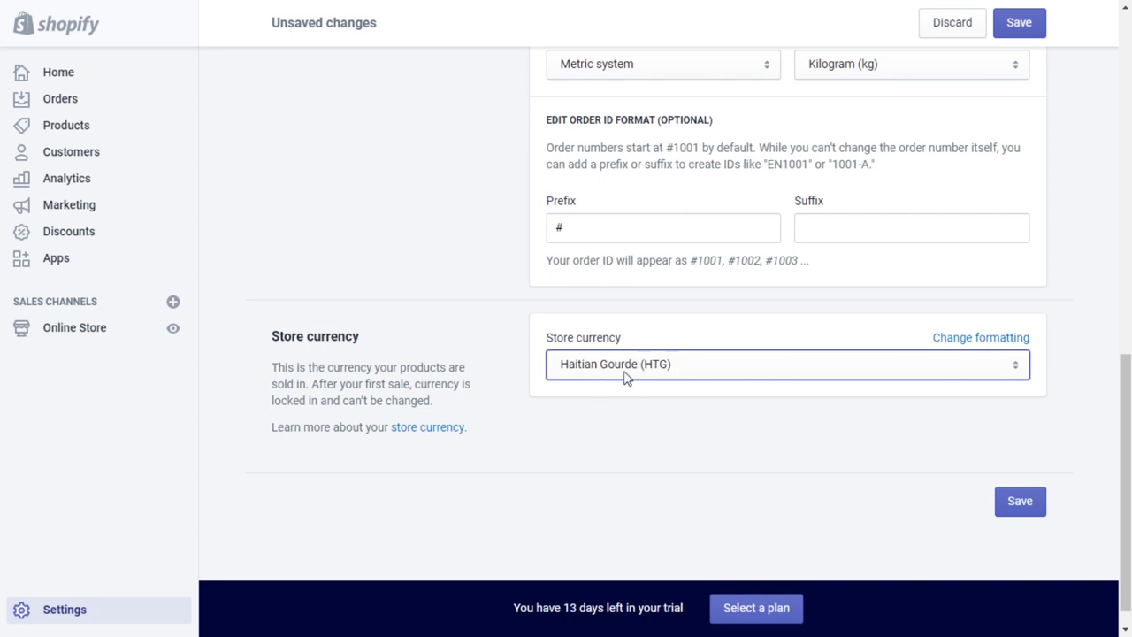
pyautogui.click(695, 366)
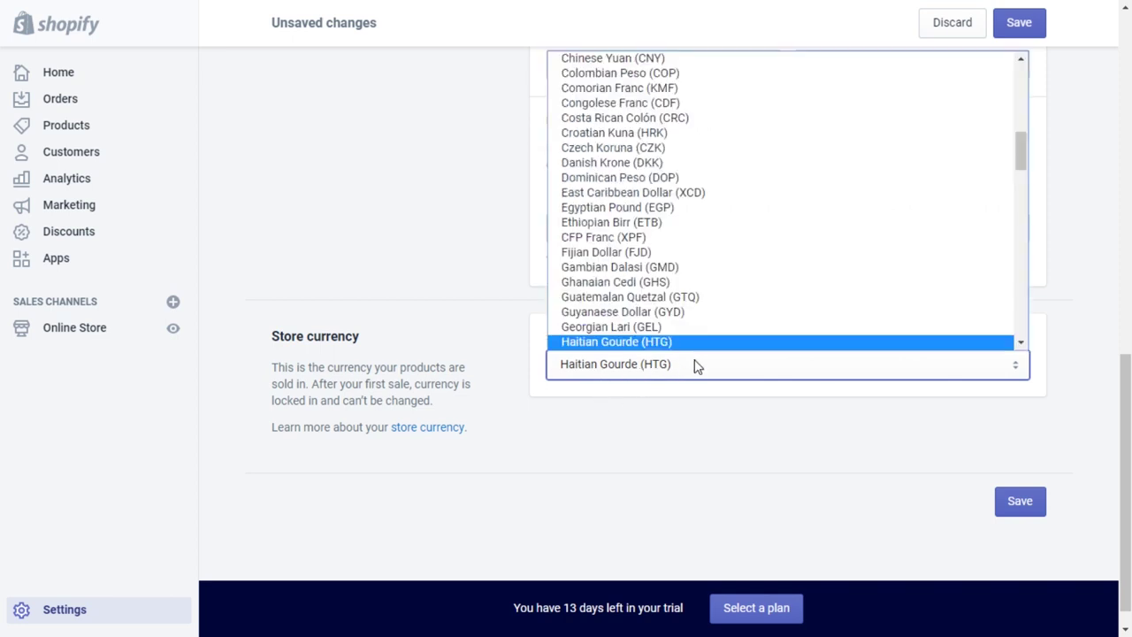
pyautogui.scroll(6, 751, 274)
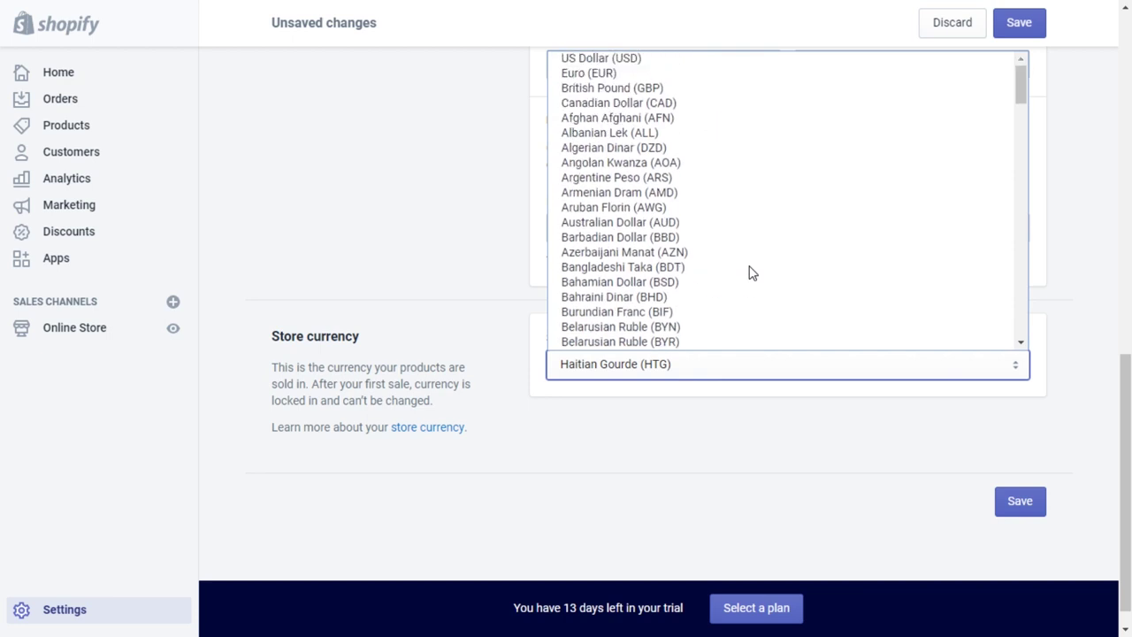
pyautogui.click(627, 58)
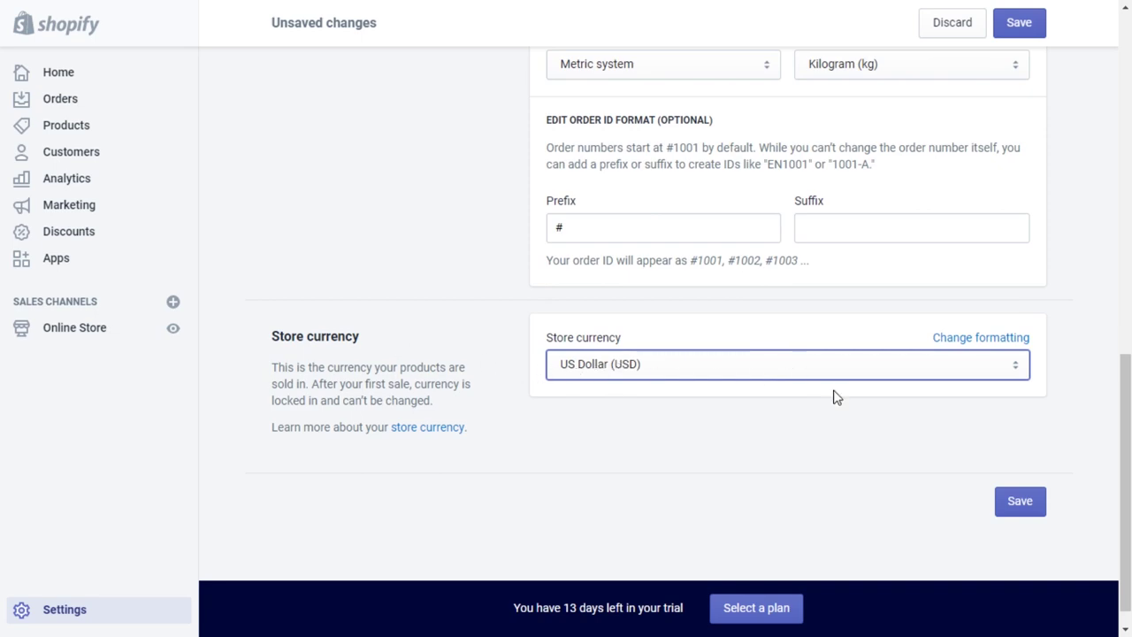
# Save the currency change and return to the Settings overview.
pyautogui.click(1025, 502)
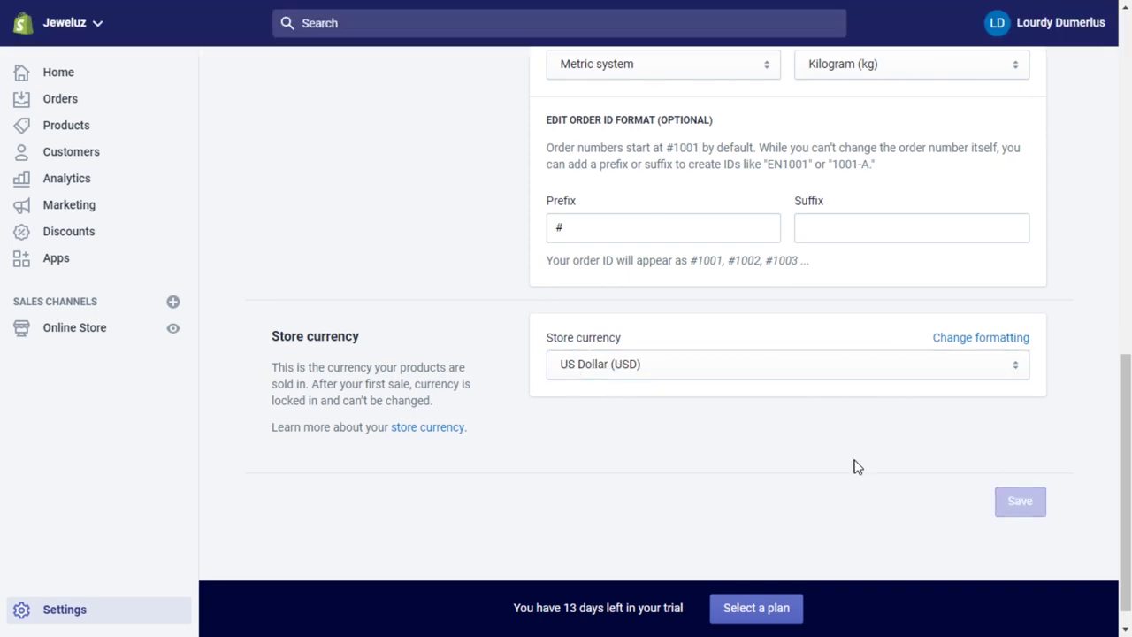
pyautogui.scroll(1, 464, 278)
pyautogui.scroll(10, 464, 277)
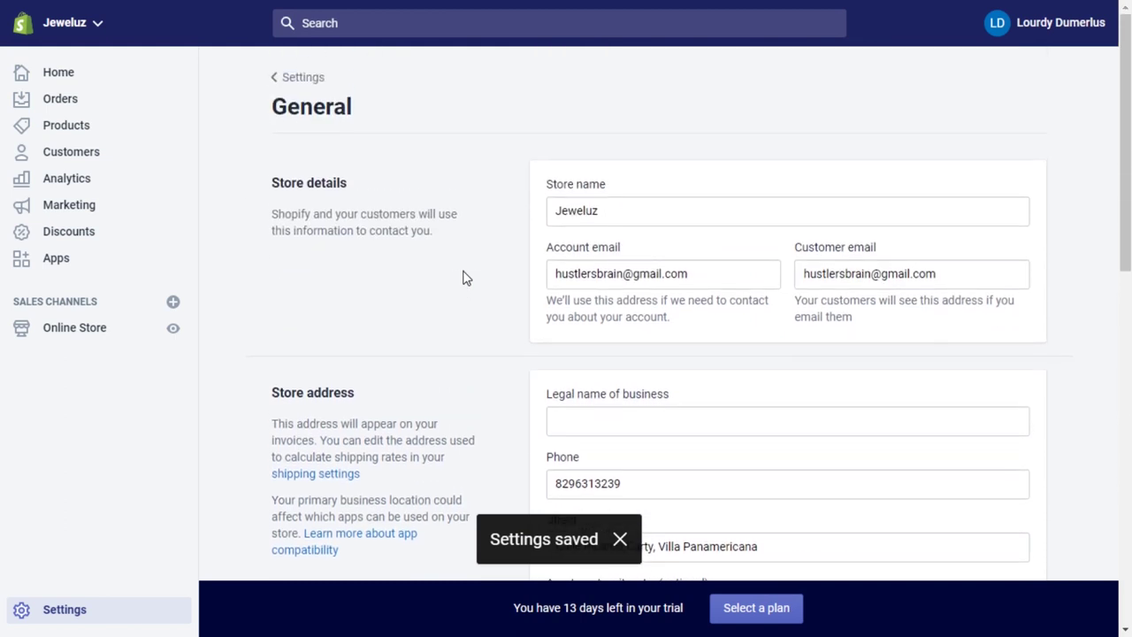
pyautogui.click(301, 77)
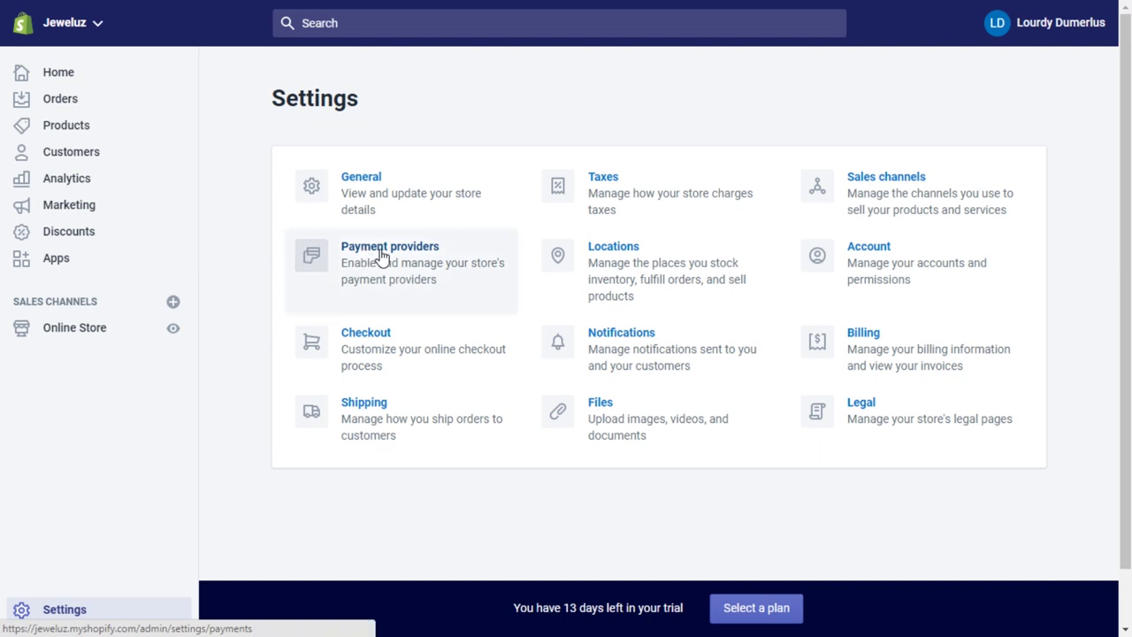
# Open Payment providers and look over the Third-party providers section.
pyautogui.click(381, 256)
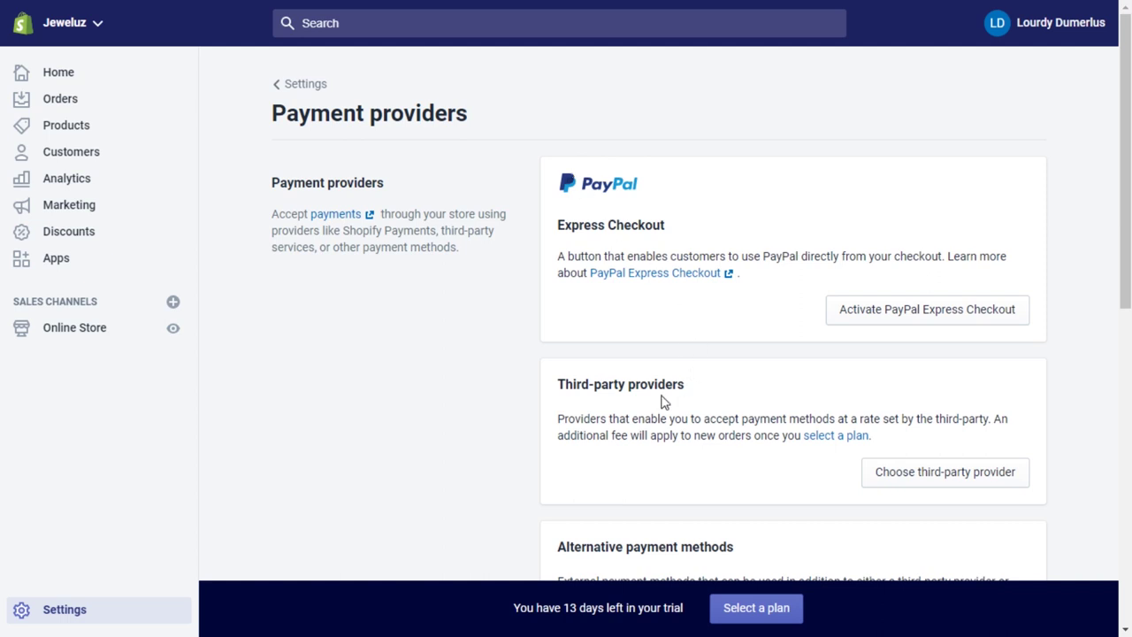
pyautogui.moveTo(555, 387); pyautogui.dragTo(699, 387)
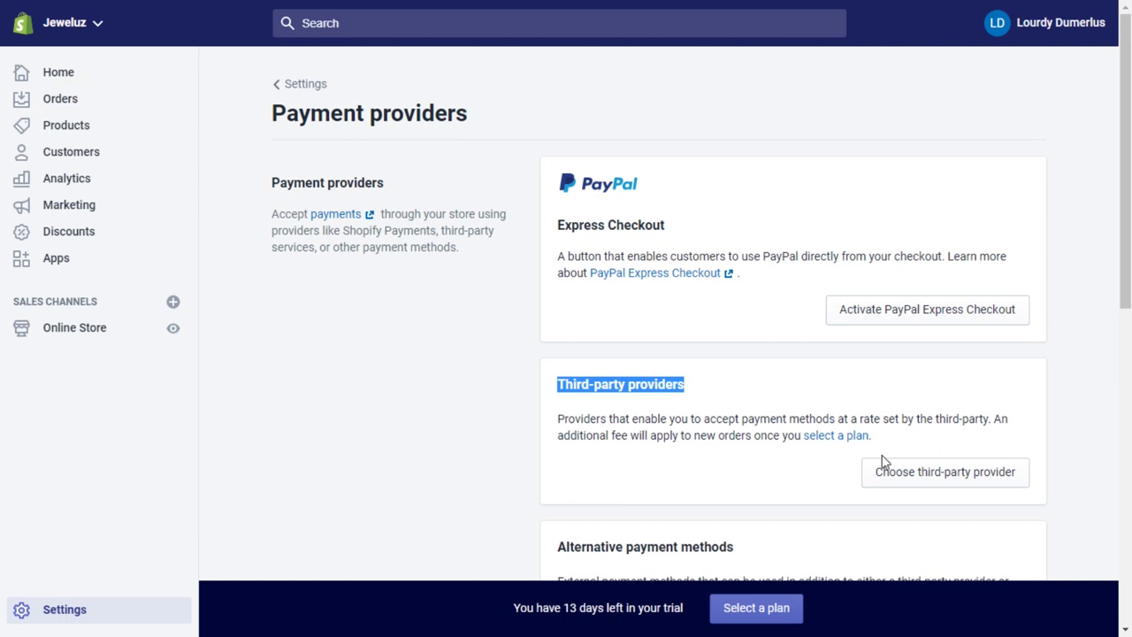
# Show the third-party providers list, including Bogus Gateway, 2Checkout, Adyen and Authorize.net.
pyautogui.click(944, 475)
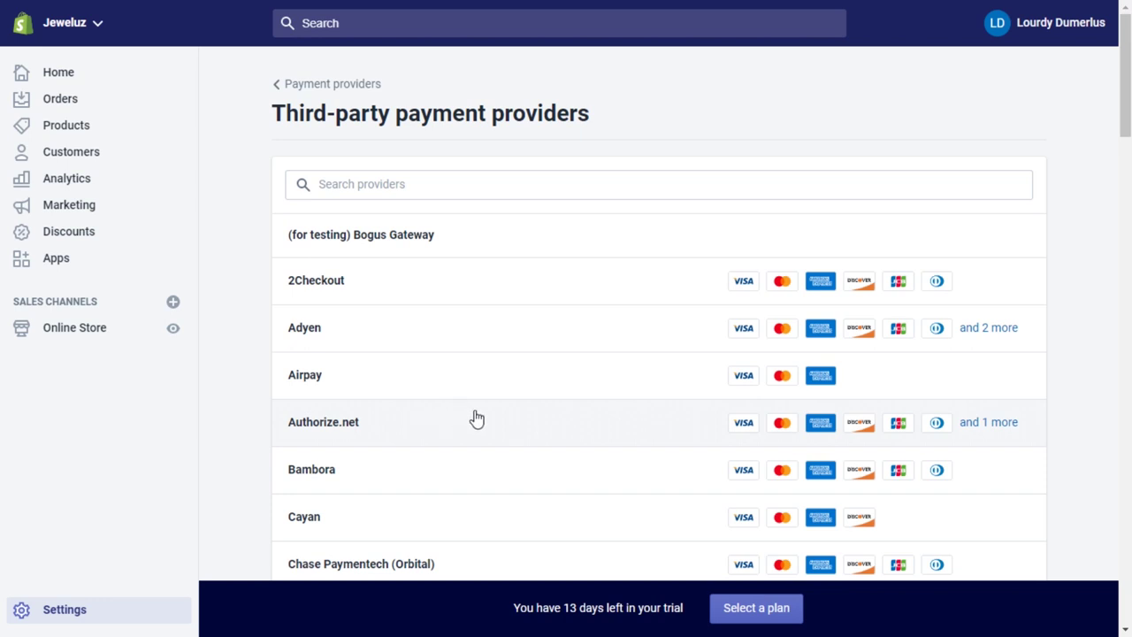
pyautogui.click(522, 429)
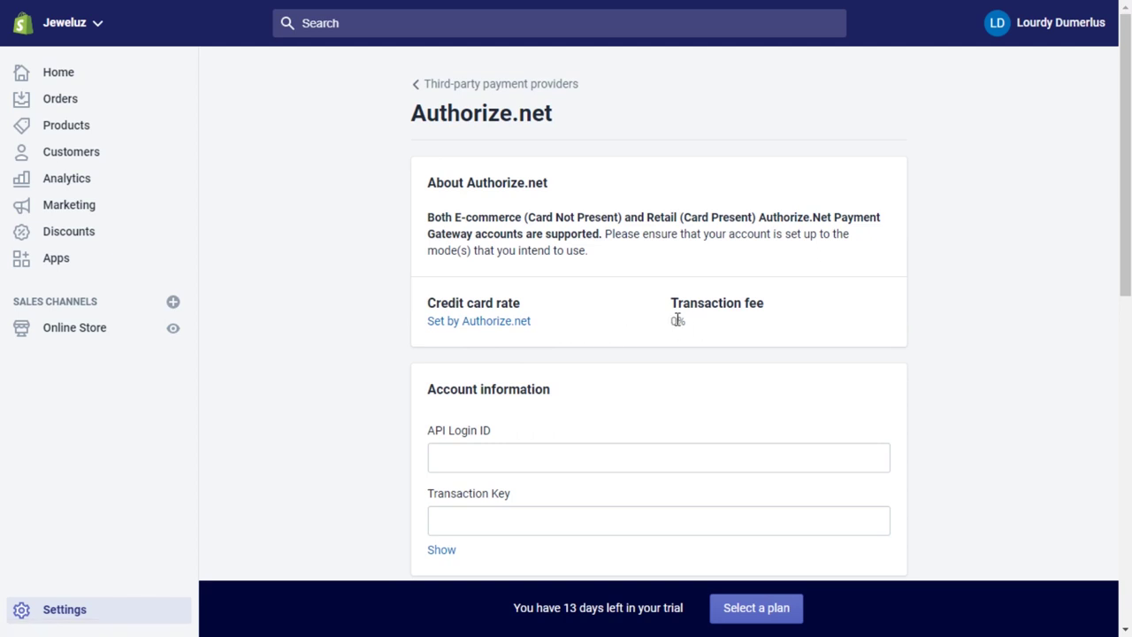
pyautogui.moveTo(678, 320); pyautogui.dragTo(710, 321)
pyautogui.scroll(-1, 535, 387)
pyautogui.scroll(-1, 535, 386)
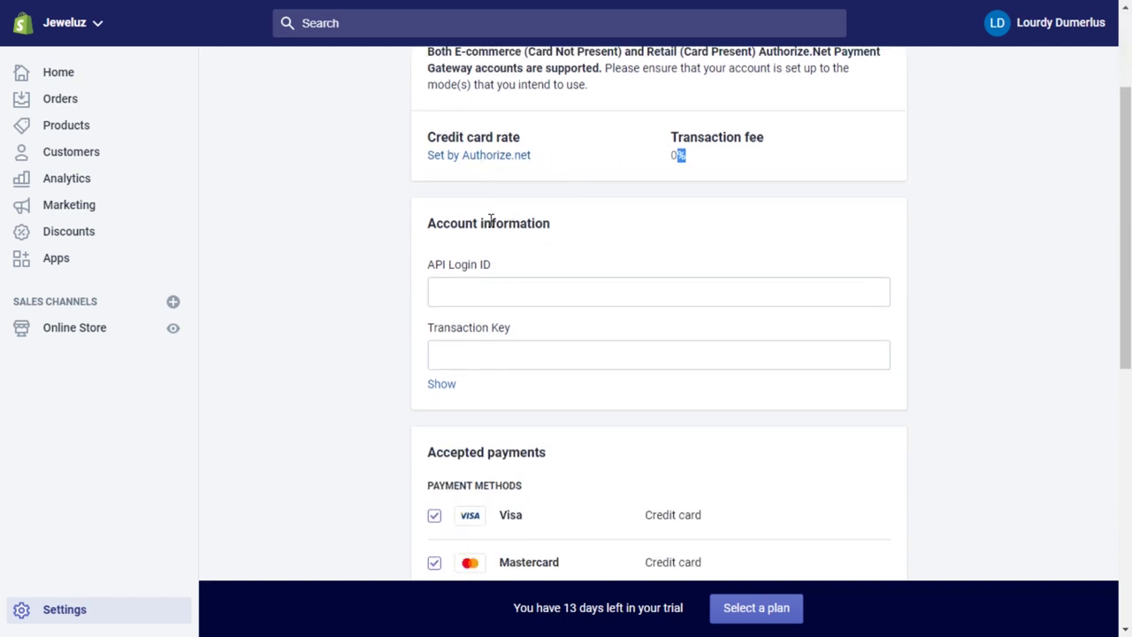
pyautogui.click(453, 287)
pyautogui.scroll(-1, 594, 314)
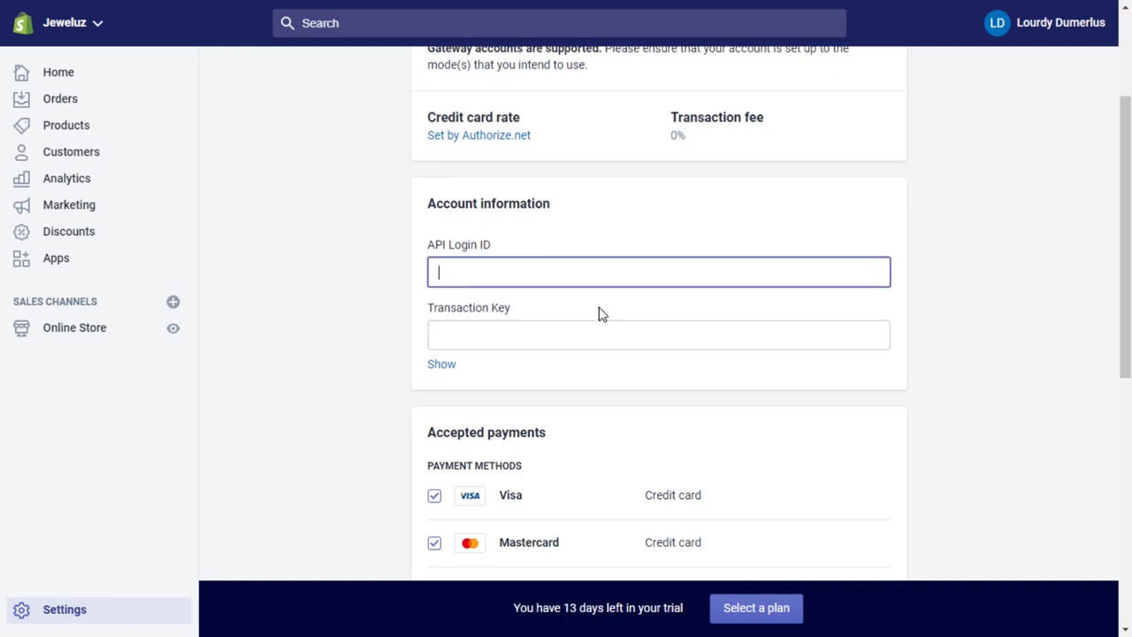
pyautogui.click(481, 269)
pyautogui.scroll(-4, 492, 324)
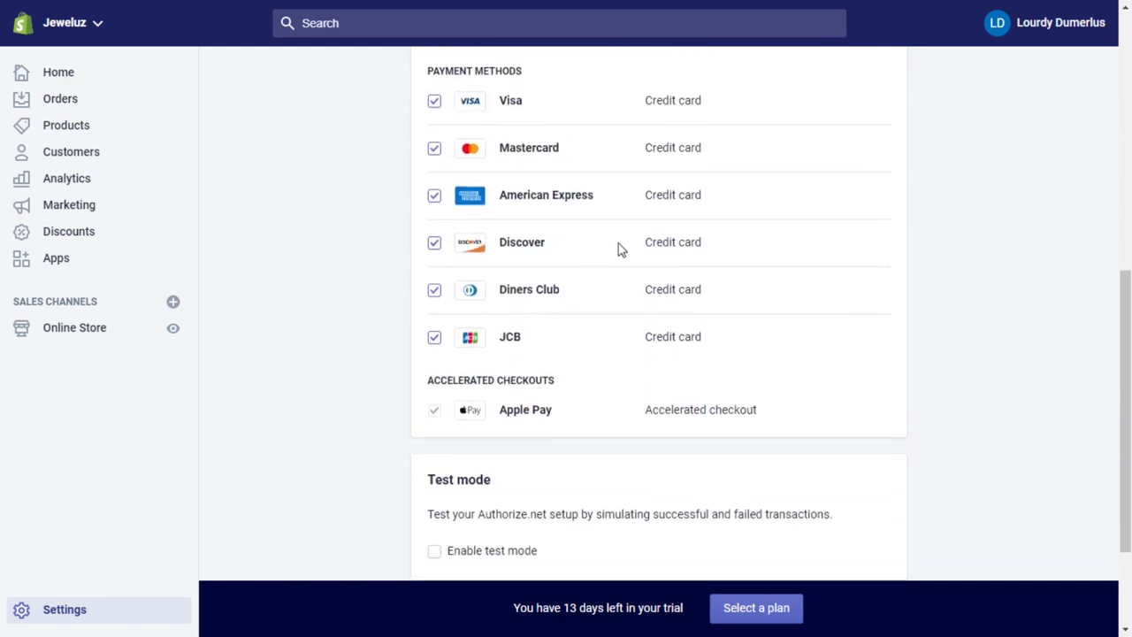
pyautogui.scroll(-2, 609, 256)
pyautogui.scroll(8, 609, 255)
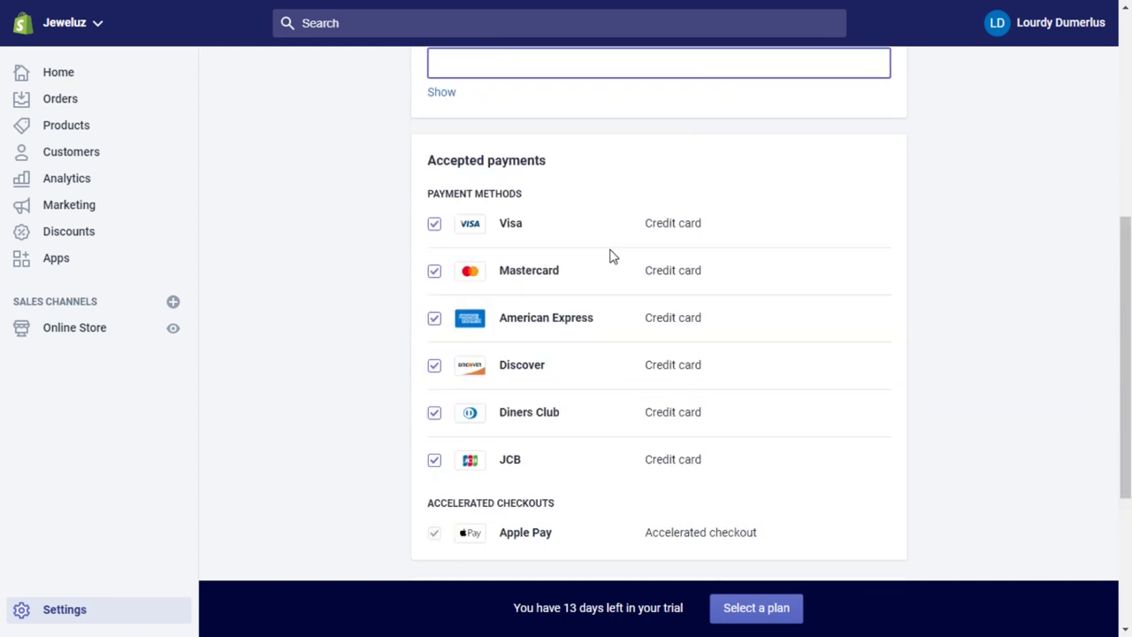
pyautogui.click(435, 86)
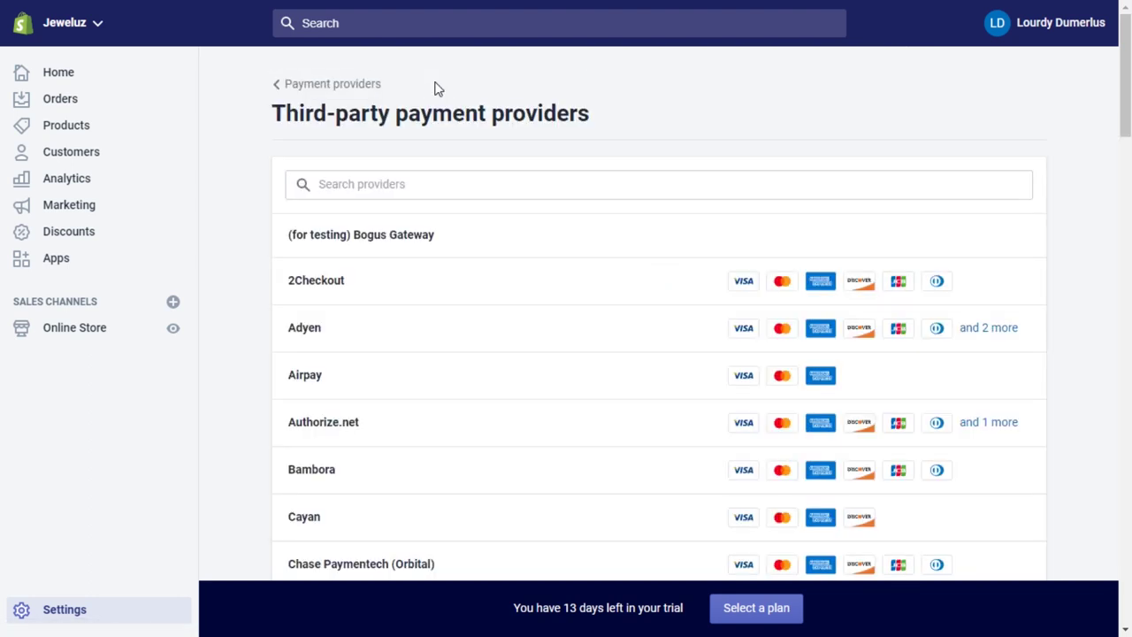
# Go back to the Payment providers page, with PayPal Express Checkout not activated.
pyautogui.click(291, 85)
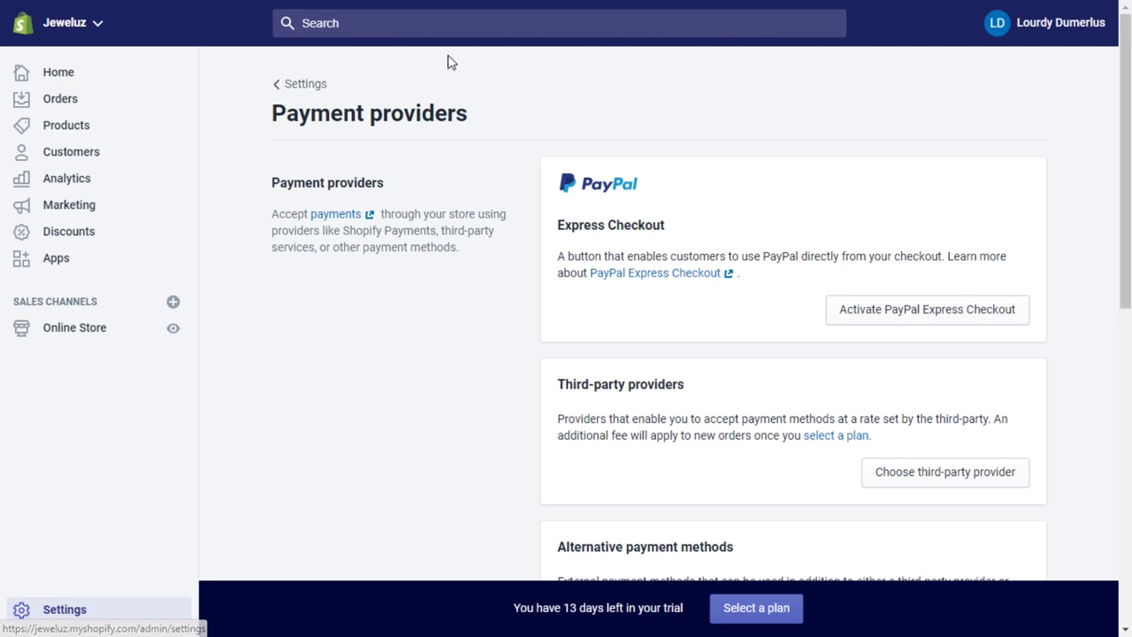
pyautogui.moveTo(1123, 113); pyautogui.dragTo(1120, 108)
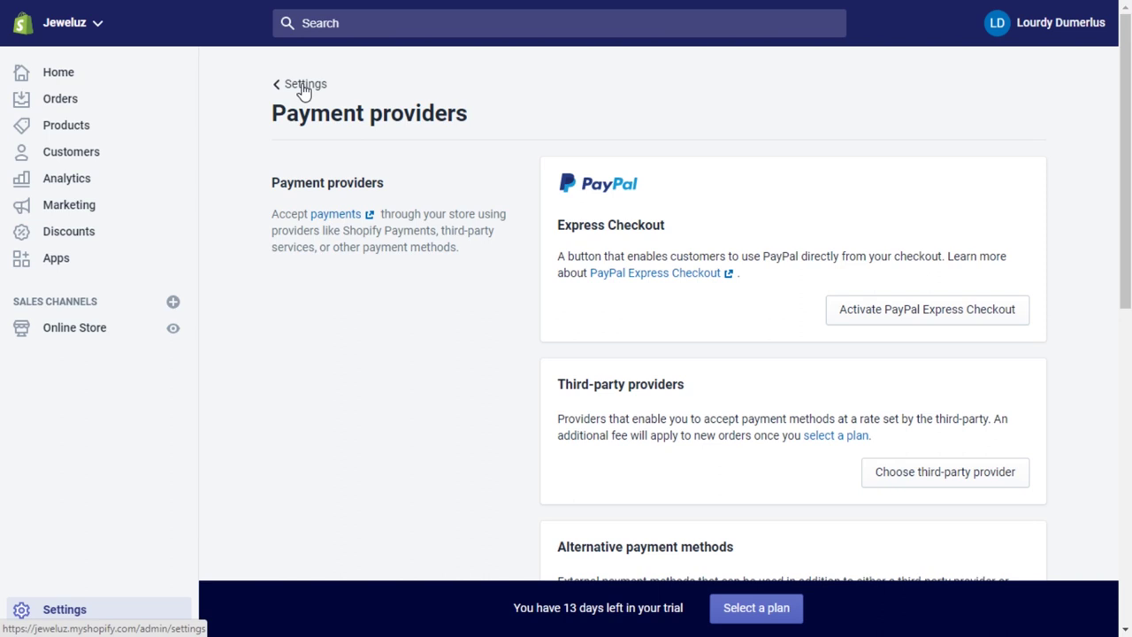
# In Checkout settings, switch customer accounts from disabled to optional.
pyautogui.click(304, 88)
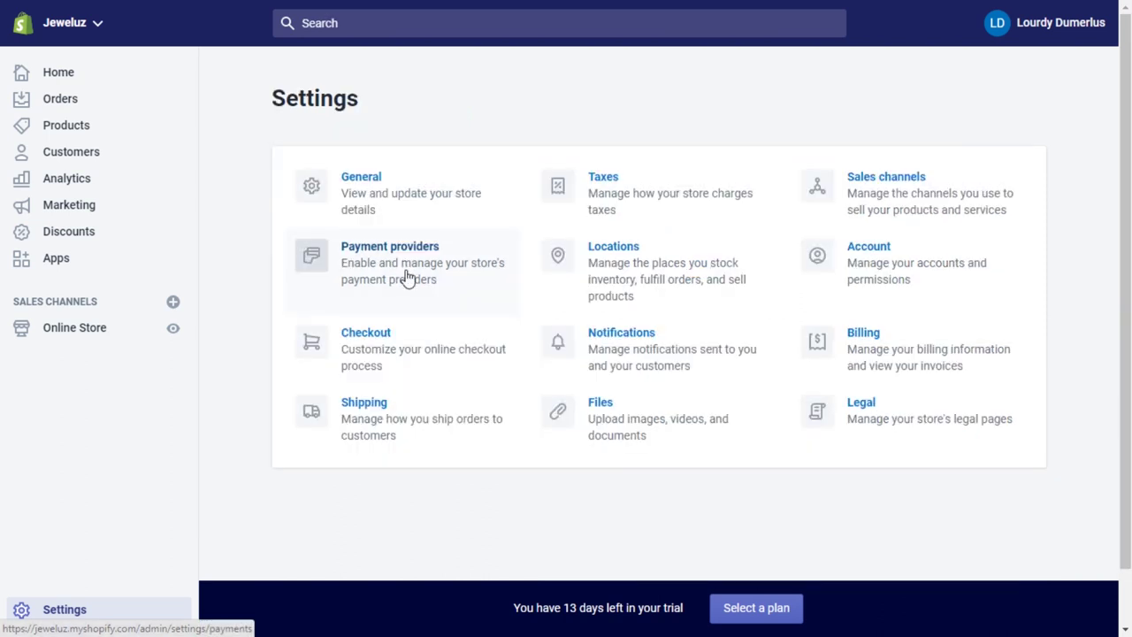
pyautogui.click(371, 340)
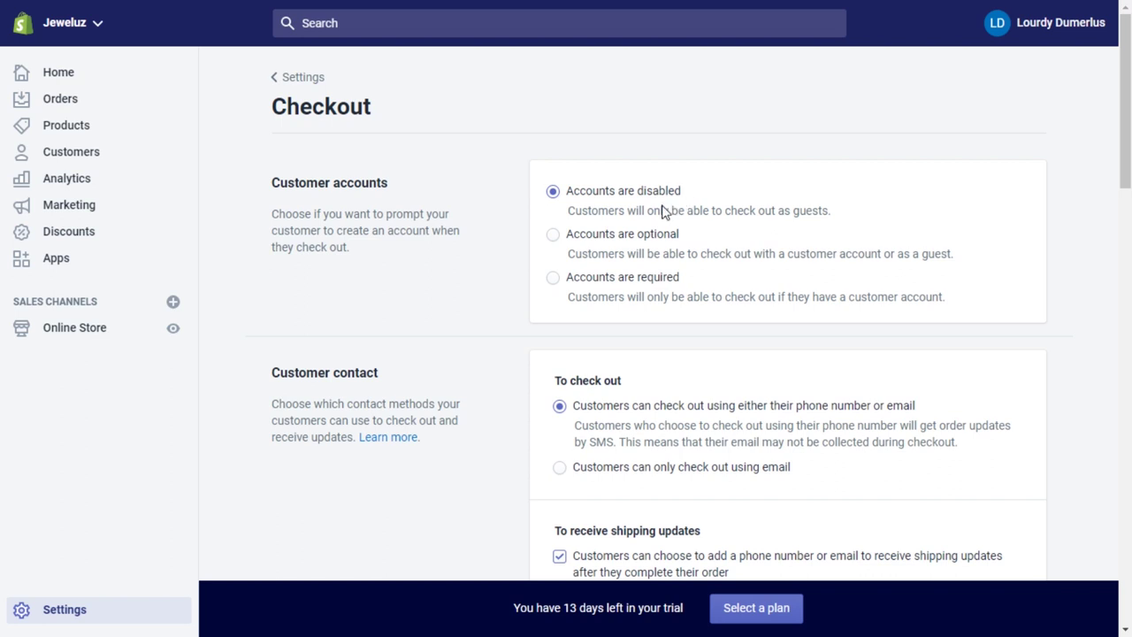
pyautogui.click(553, 235)
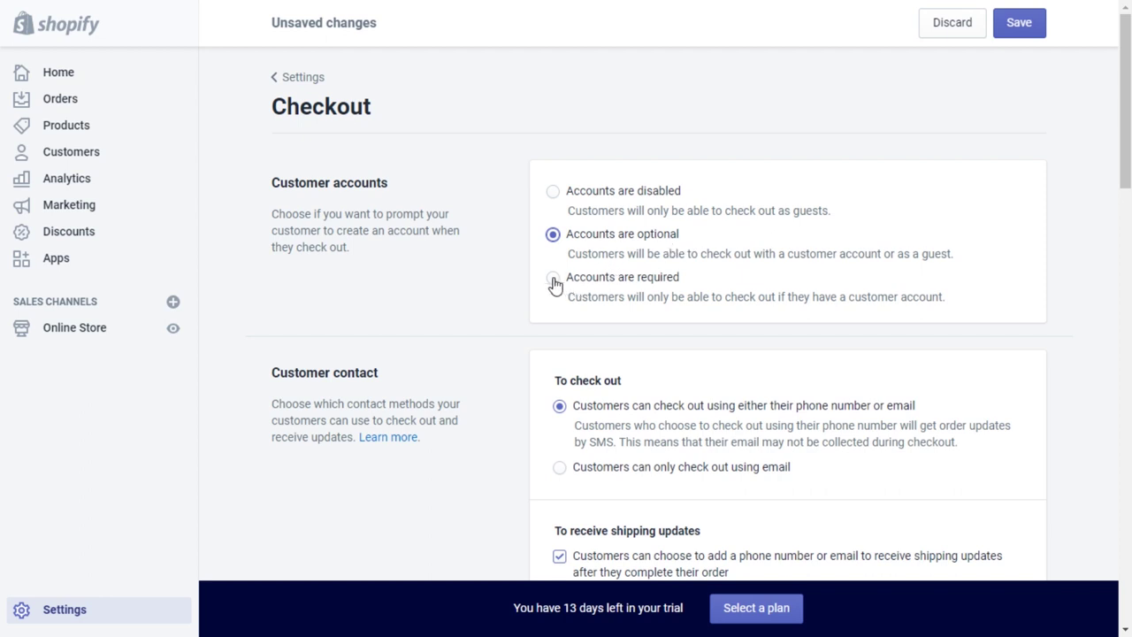
# Choose 'Accounts are required' in the checkout customer accounts options.
pyautogui.click(552, 280)
pyautogui.moveTo(1125, 132); pyautogui.dragTo(1125, 208)
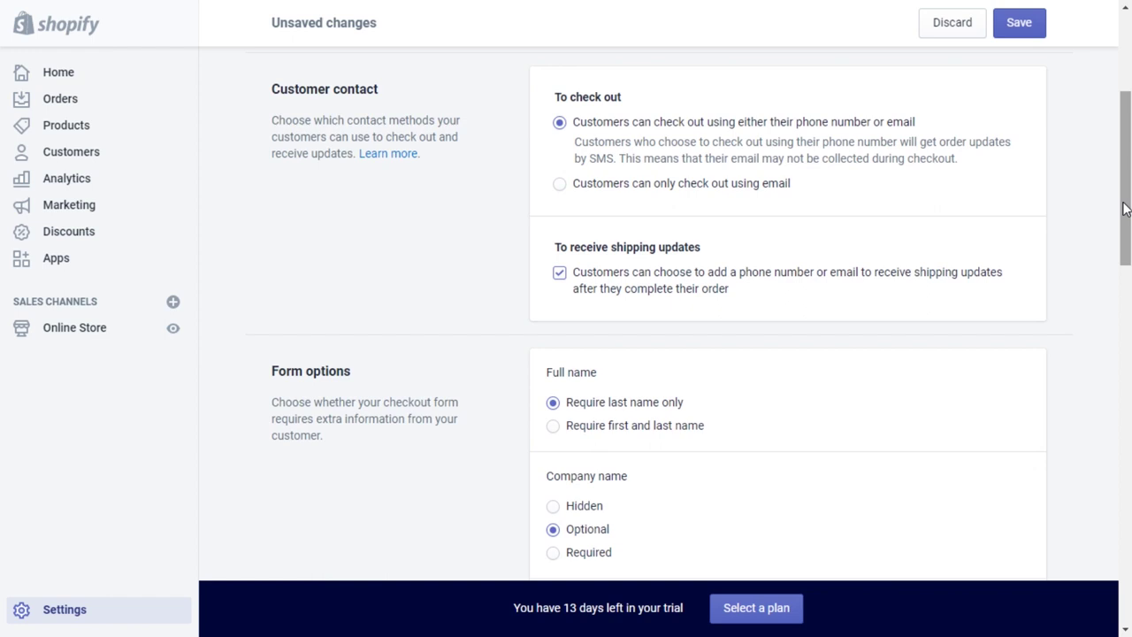
pyautogui.moveTo(1125, 208); pyautogui.dragTo(1125, 209)
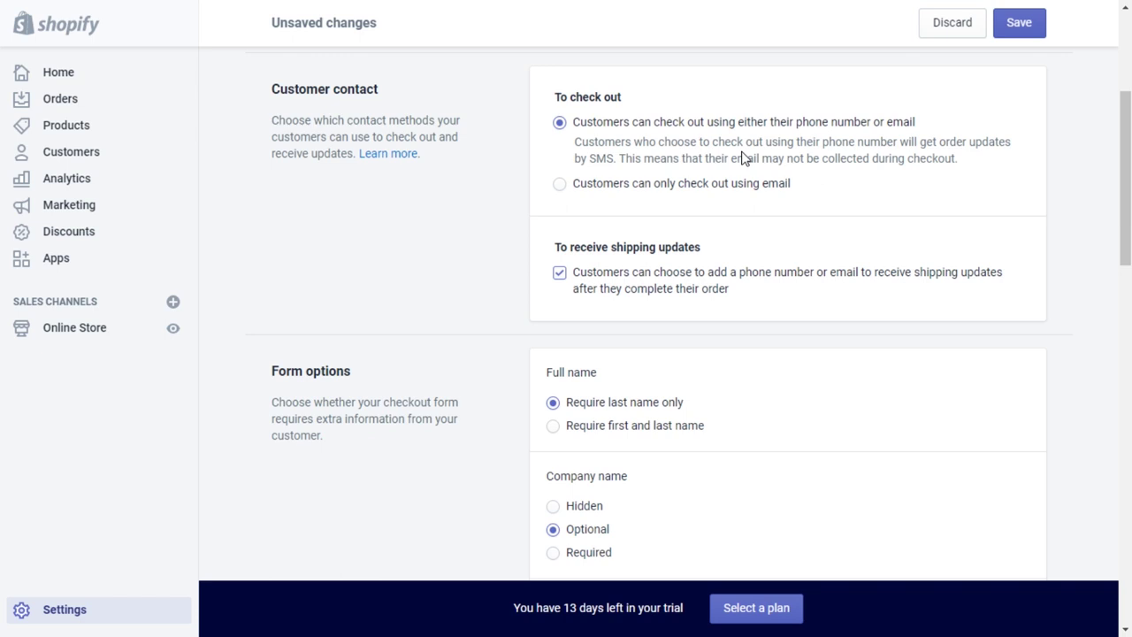
pyautogui.click(559, 184)
pyautogui.scroll(-2, 562, 285)
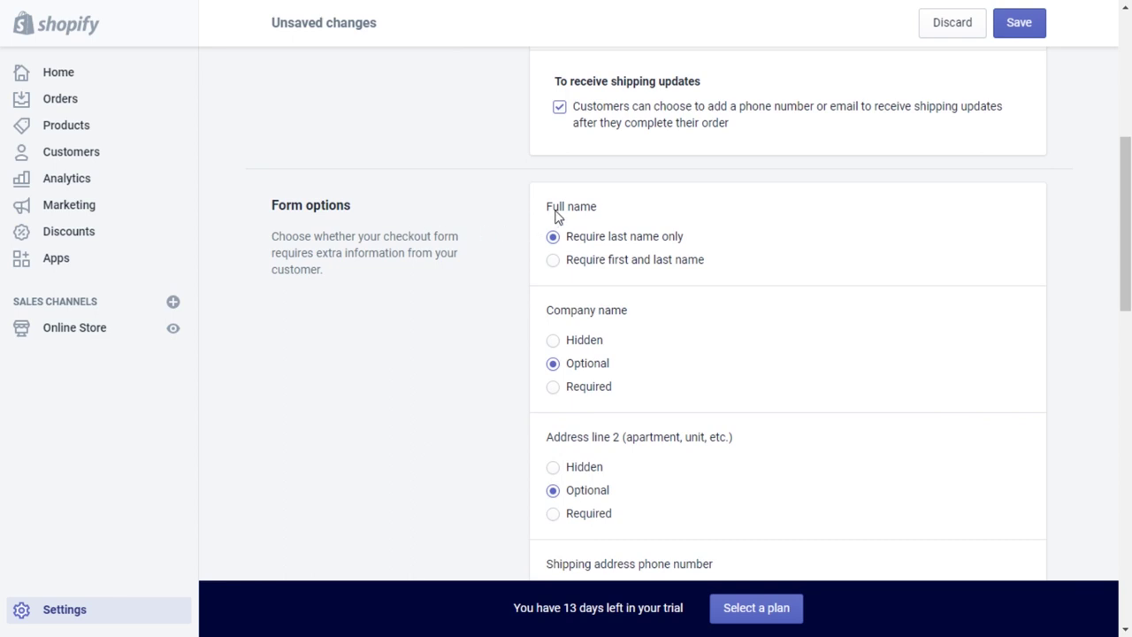
pyautogui.moveTo(559, 208); pyautogui.dragTo(608, 241)
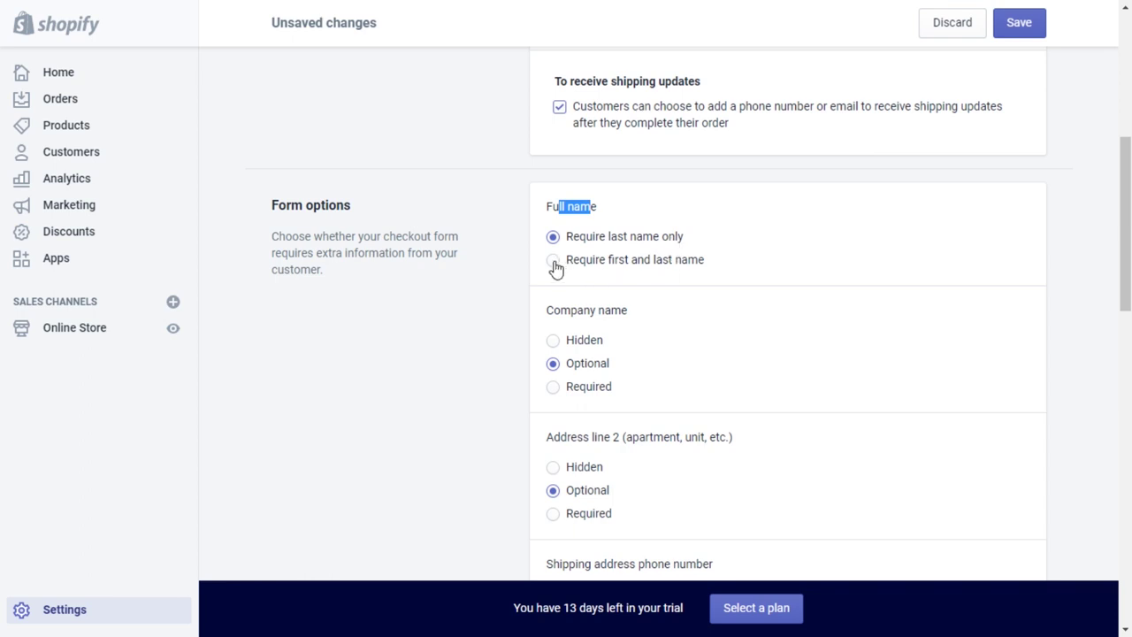
pyautogui.click(556, 268)
pyautogui.click(625, 220)
pyautogui.scroll(-1, 718, 318)
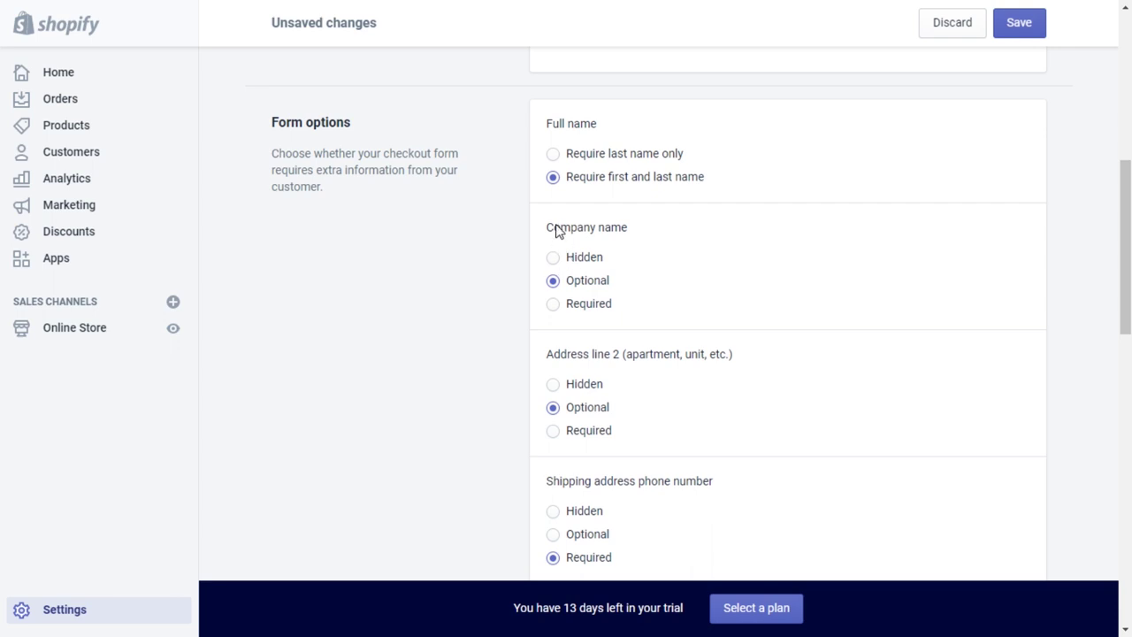
pyautogui.moveTo(549, 230); pyautogui.dragTo(640, 231)
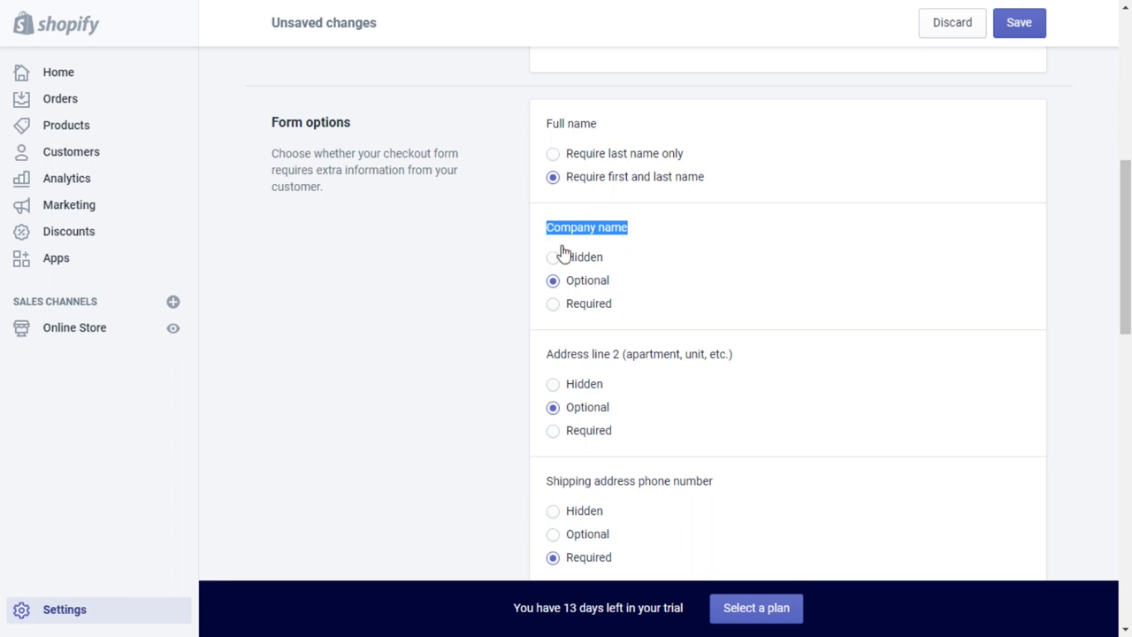
pyautogui.click(698, 241)
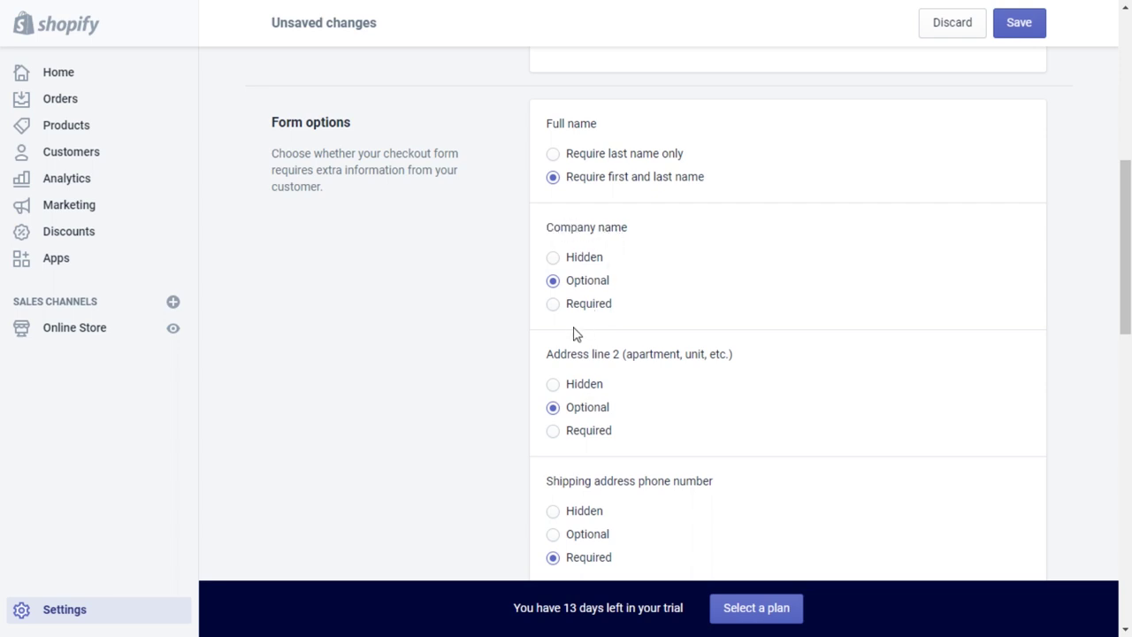
pyautogui.scroll(-1, 632, 365)
pyautogui.scroll(1, 632, 365)
pyautogui.moveTo(545, 358); pyautogui.dragTo(754, 354)
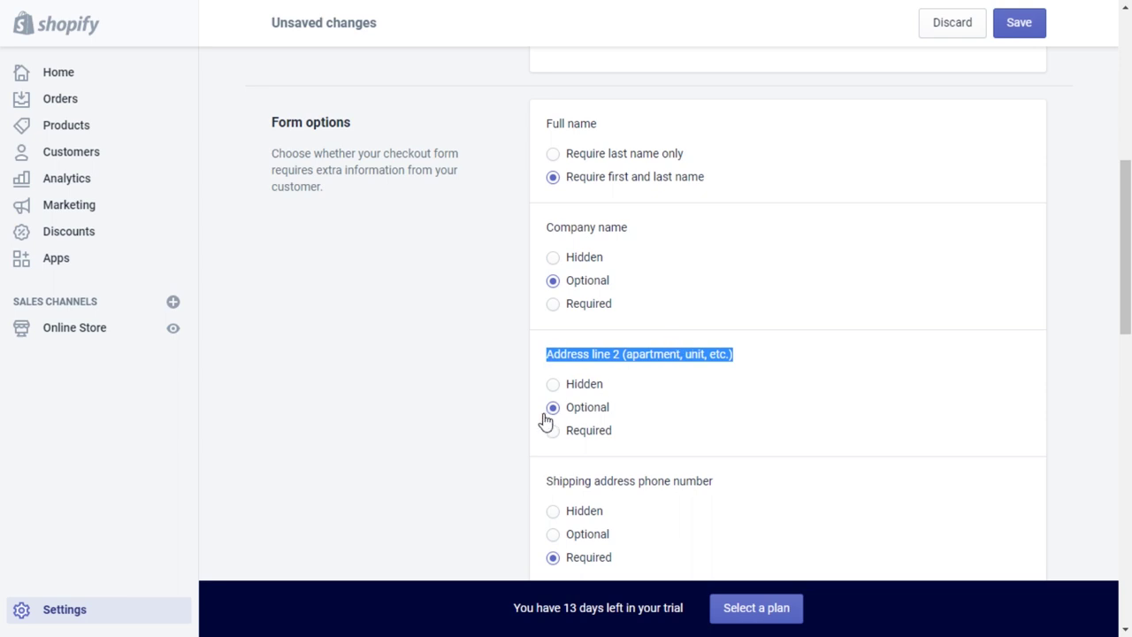
pyautogui.scroll(-1, 696, 389)
pyautogui.click(664, 277)
# Scroll down the Checkout settings page to reach the Order processing section.
pyautogui.scroll(-1, 675, 336)
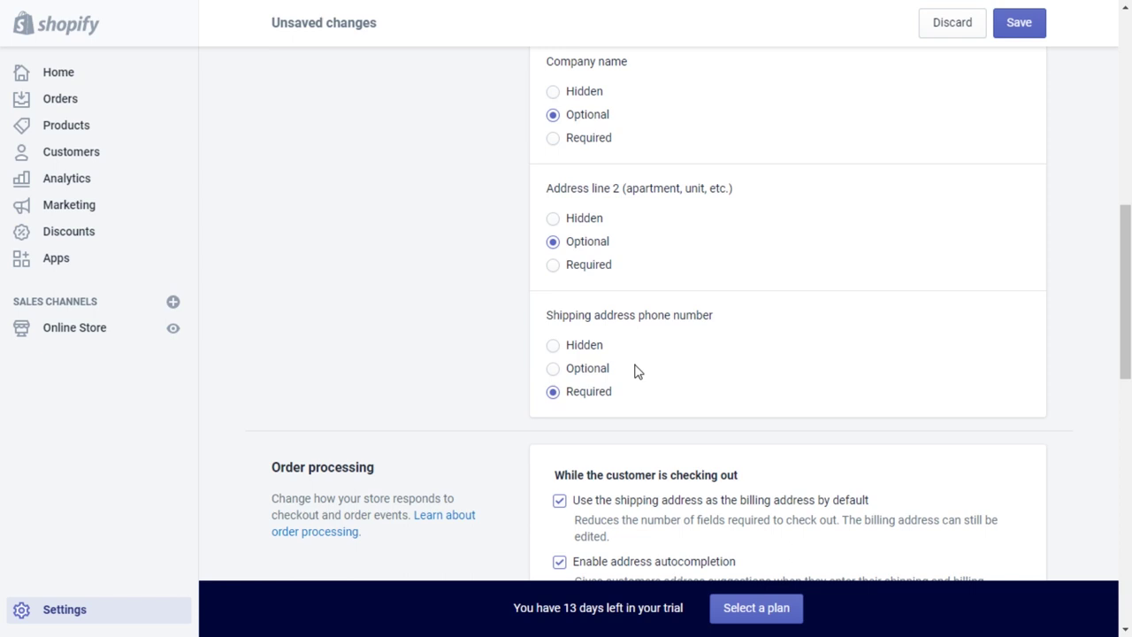
pyautogui.scroll(-3, 642, 359)
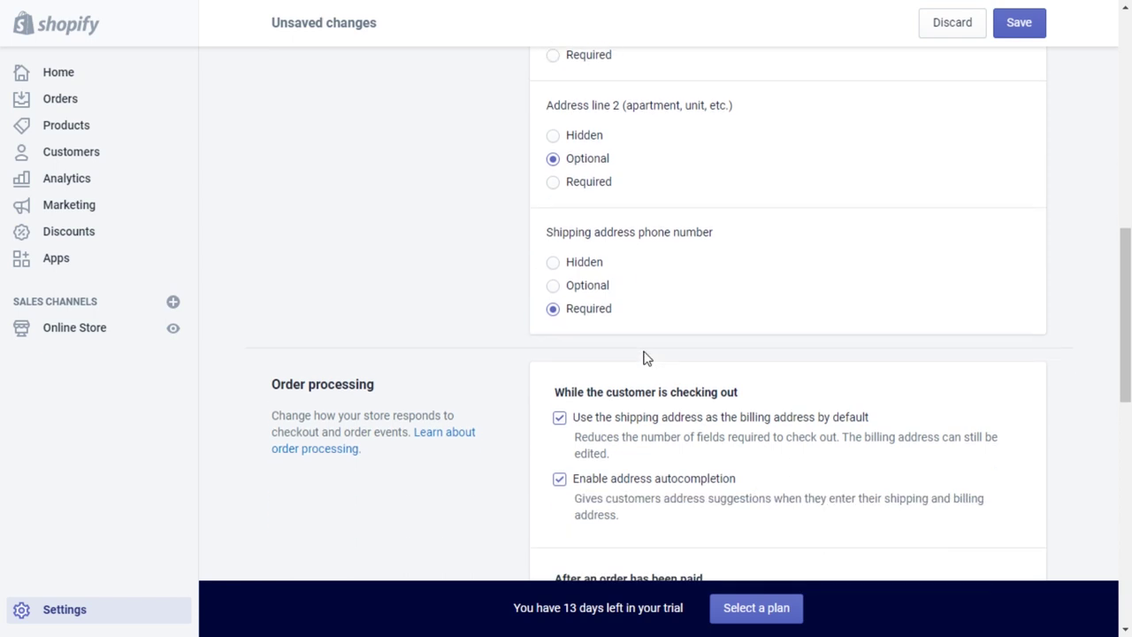
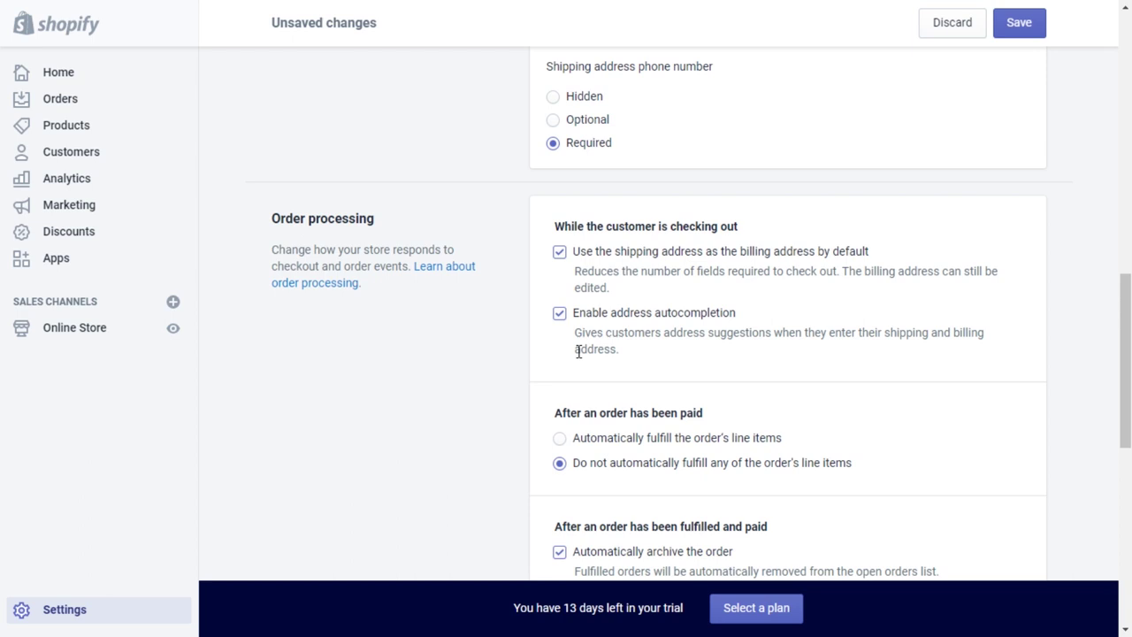
# Tick 'Preselect the sign-up option' under Email marketing on the checkout settings page.
pyautogui.scroll(-3, 849, 324)
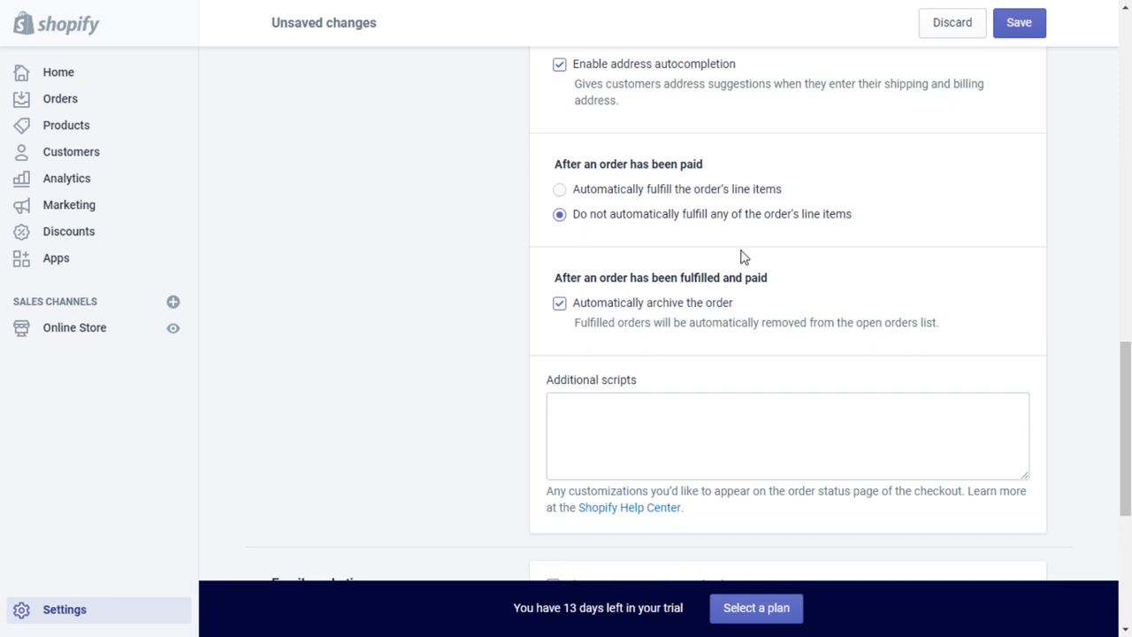
pyautogui.scroll(-1, 497, 317)
pyautogui.scroll(1, 497, 317)
pyautogui.scroll(-1, 497, 316)
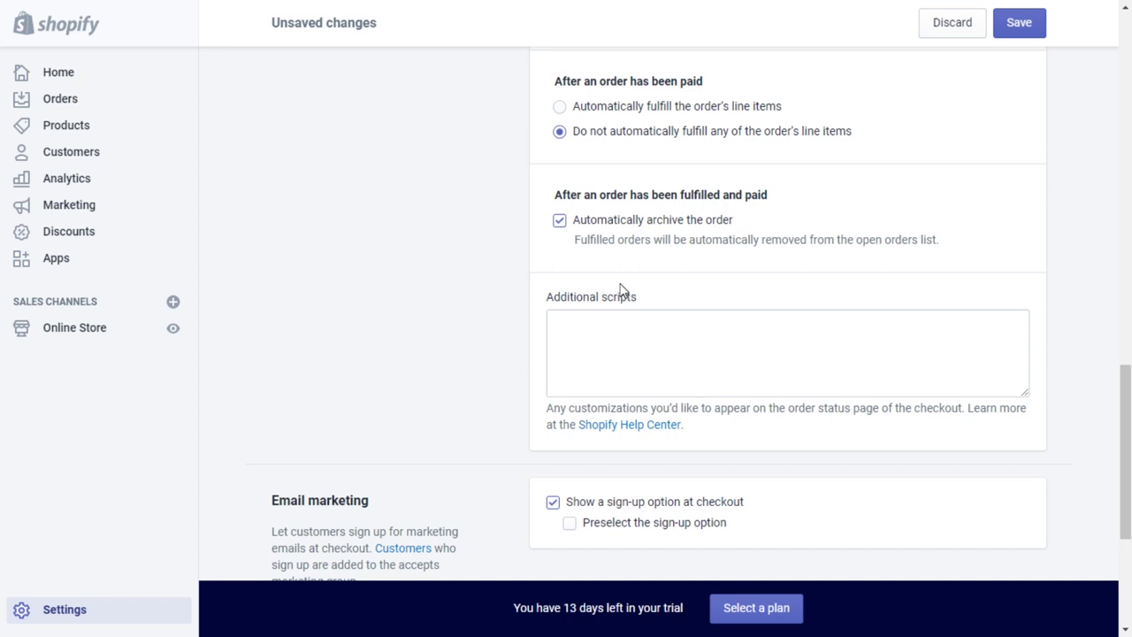
pyautogui.scroll(-3, 619, 289)
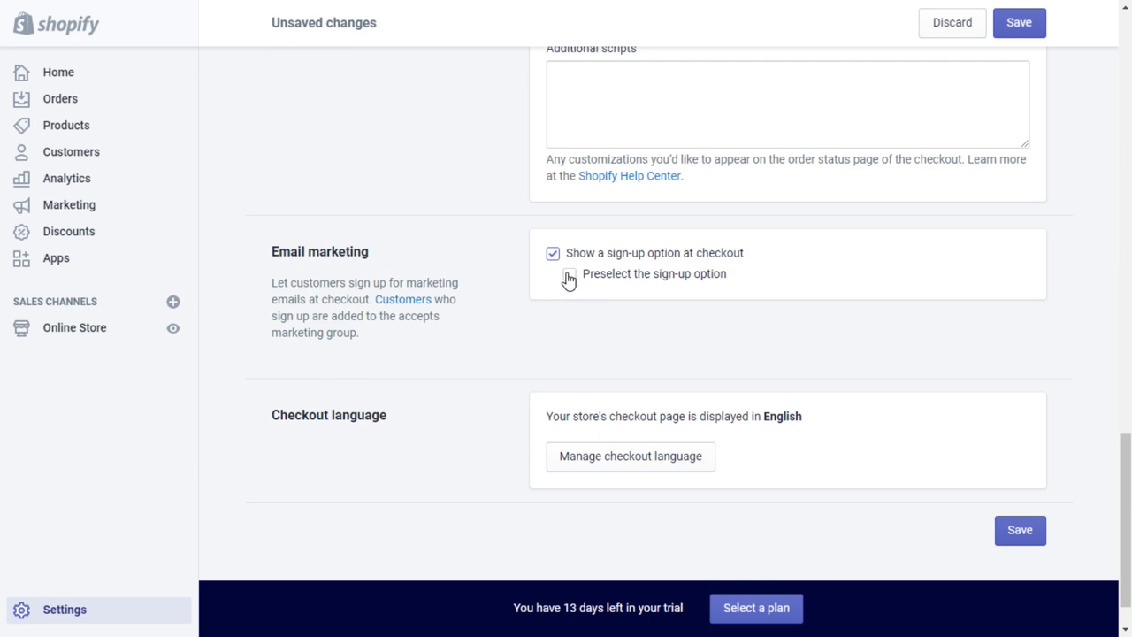
pyautogui.click(569, 275)
pyautogui.scroll(1, 804, 328)
pyautogui.scroll(-2, 804, 328)
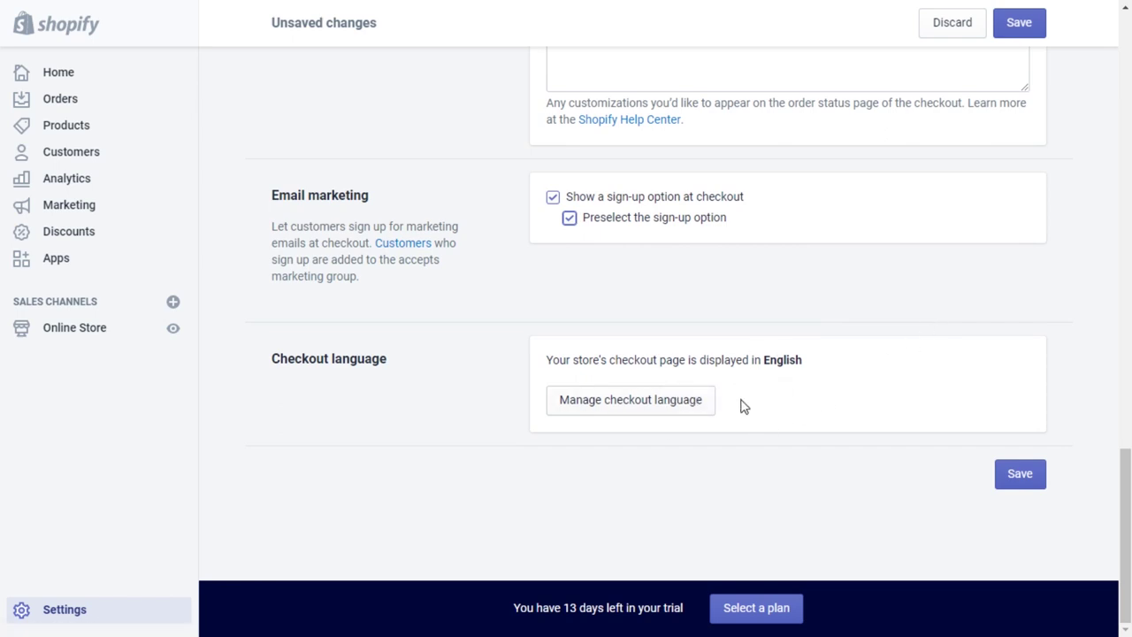
# Highlight the checkout language 'English', then save the checkout settings.
pyautogui.moveTo(778, 360); pyautogui.dragTo(803, 360)
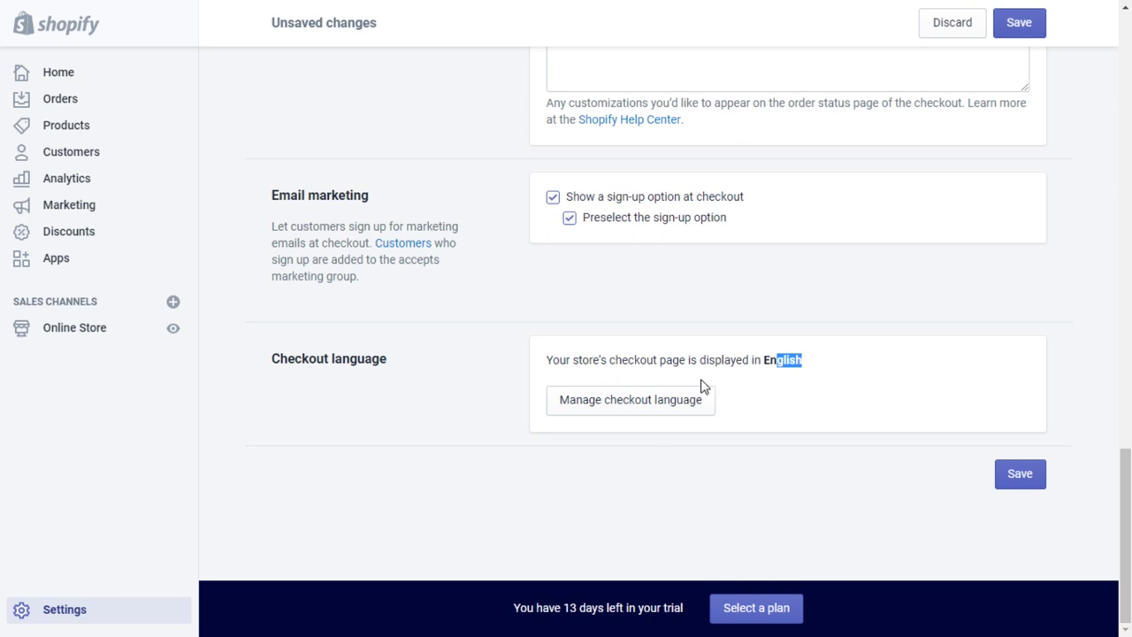
pyautogui.moveTo(764, 360); pyautogui.dragTo(809, 362)
pyautogui.click(768, 363)
pyautogui.doubleClick(769, 363)
pyautogui.click(1022, 475)
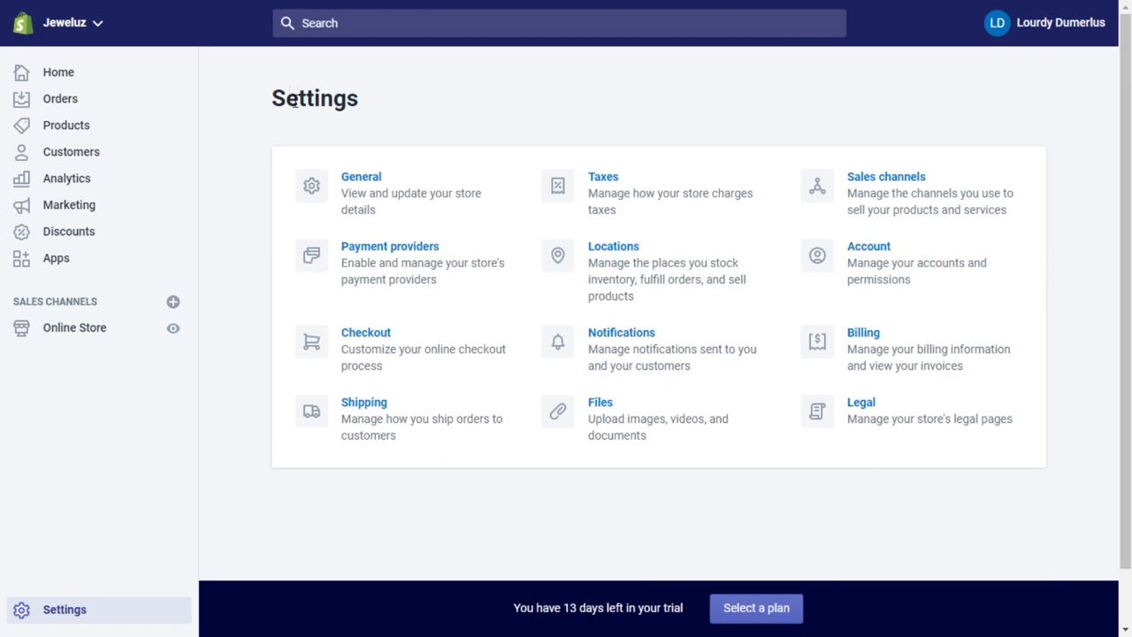
# Review Shipping settings: United States rates of $10.00 and $20.00 plus a Rest of World zone.
pyautogui.click(380, 408)
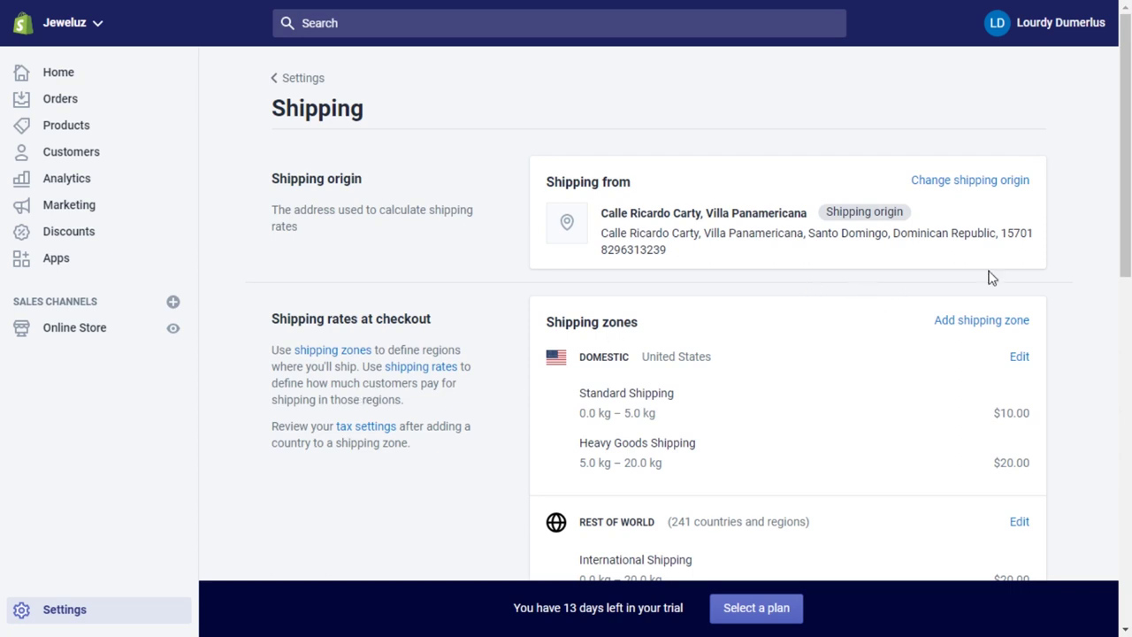
pyautogui.moveTo(1129, 159); pyautogui.dragTo(1128, 229)
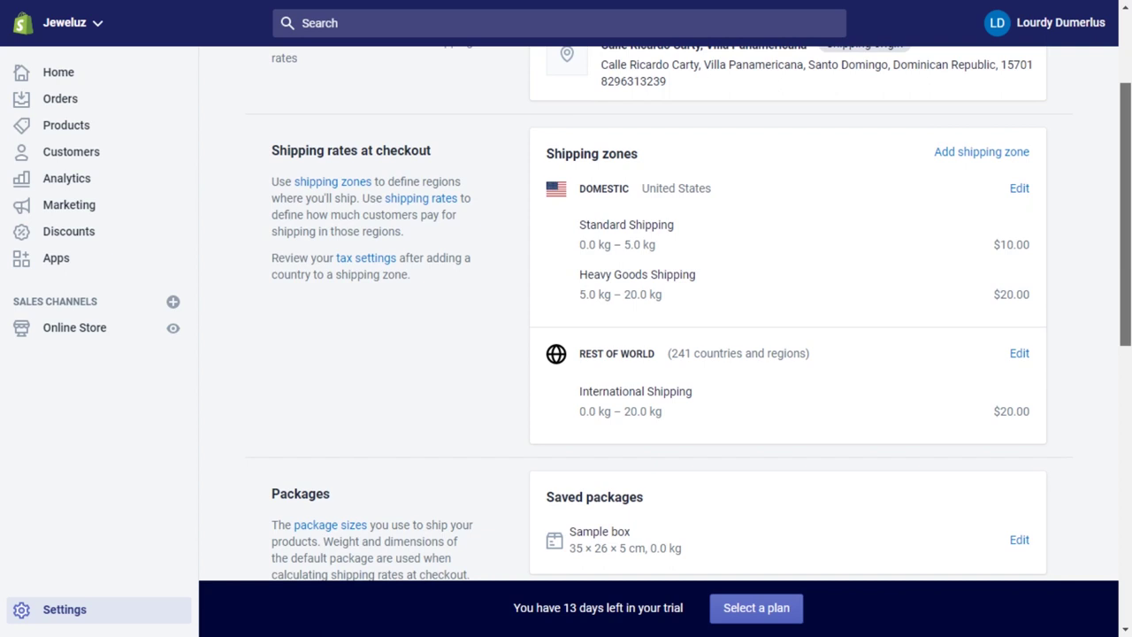
pyautogui.moveTo(1128, 229); pyautogui.dragTo(1128, 448)
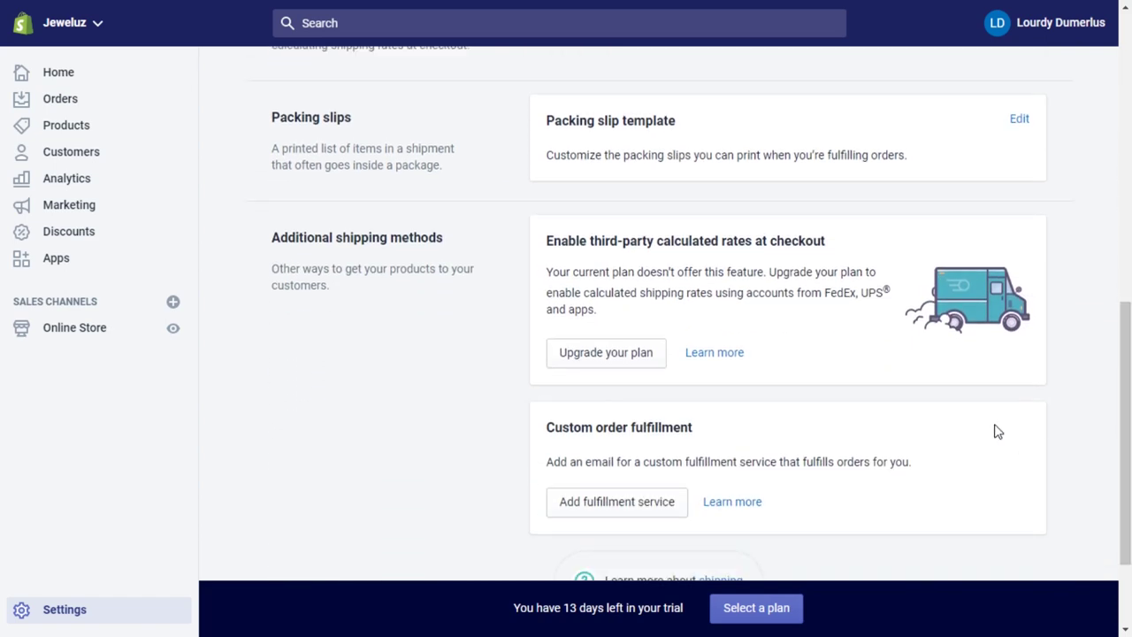
pyautogui.scroll(8, 934, 347)
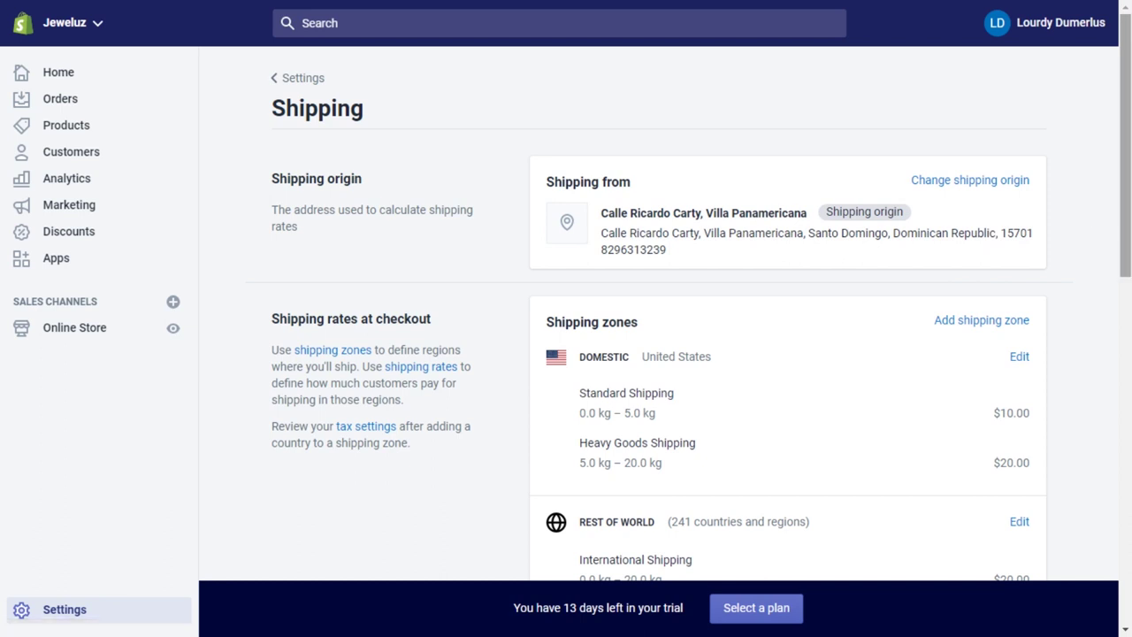
pyautogui.scroll(-2, 960, 230)
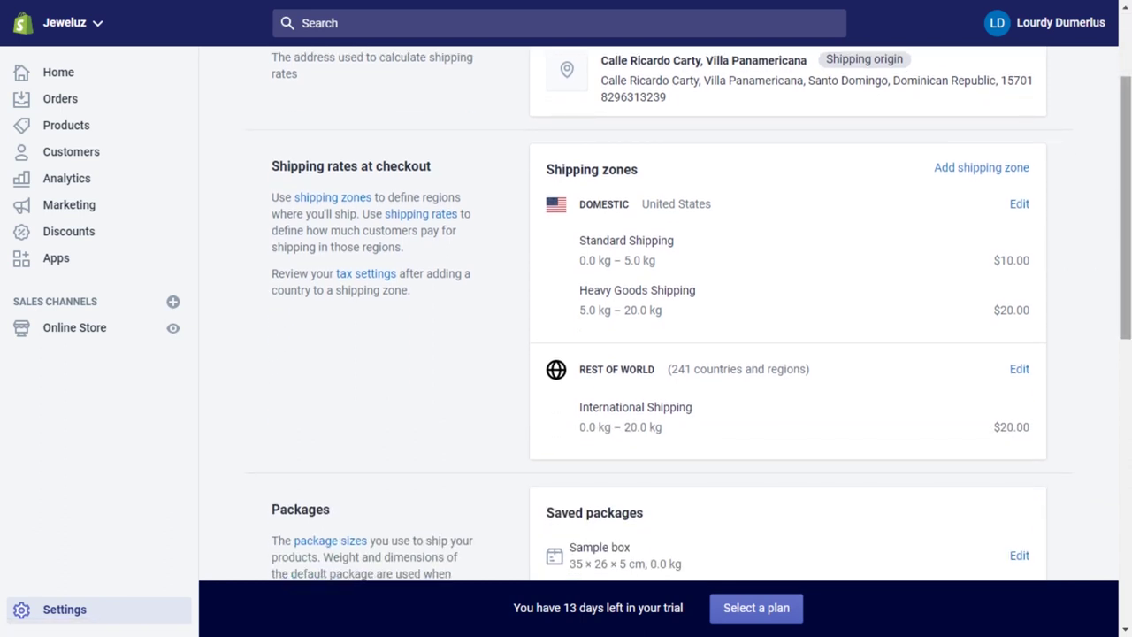
pyautogui.scroll(1, 1125, 195)
pyautogui.scroll(2, 1126, 195)
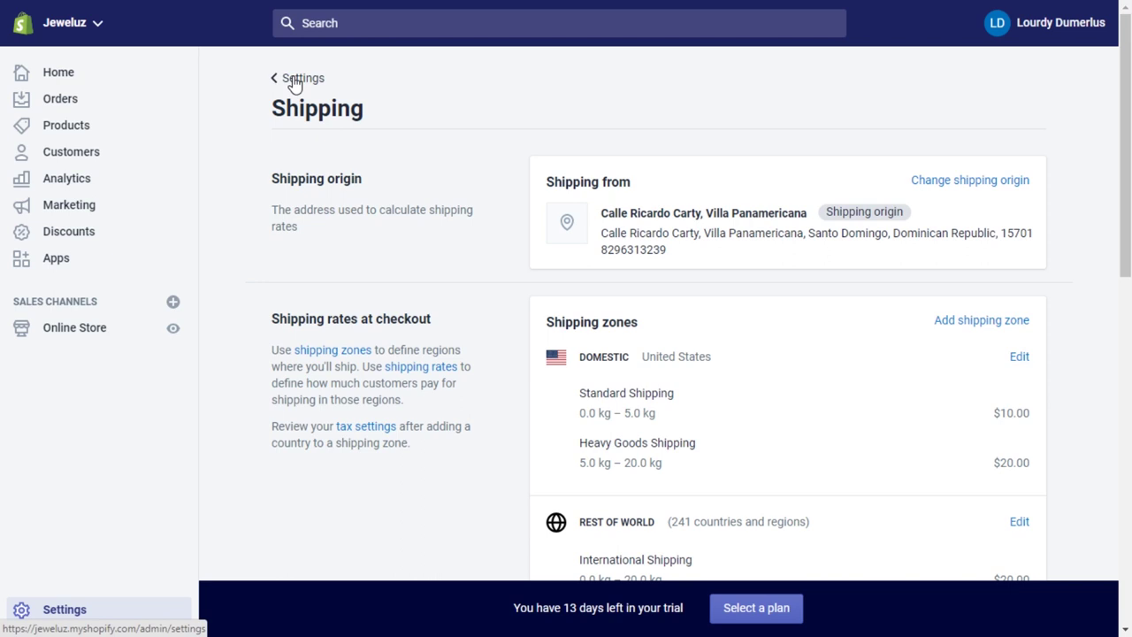
# Go to the Taxes settings and start the United States tax setup.
pyautogui.click(297, 79)
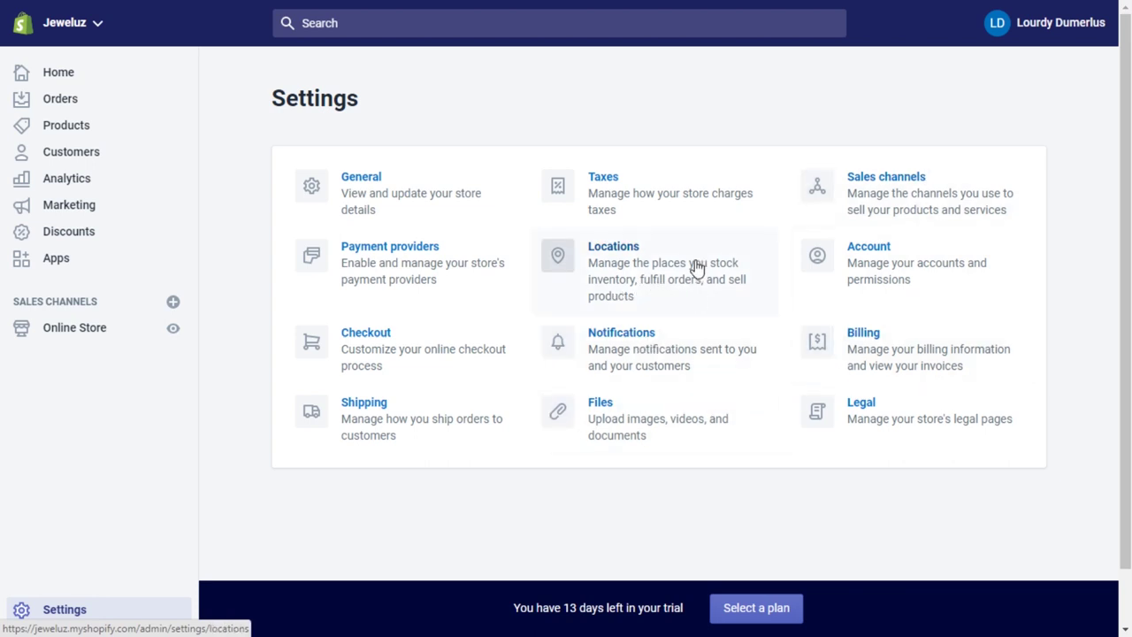
pyautogui.click(615, 186)
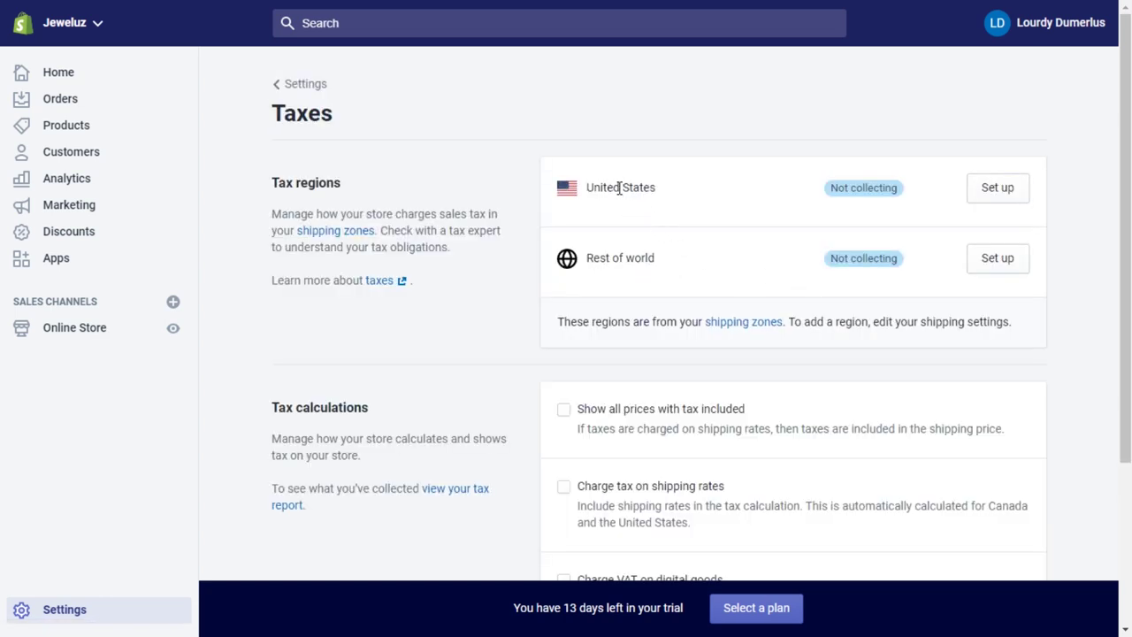
pyautogui.moveTo(581, 193); pyautogui.dragTo(678, 190)
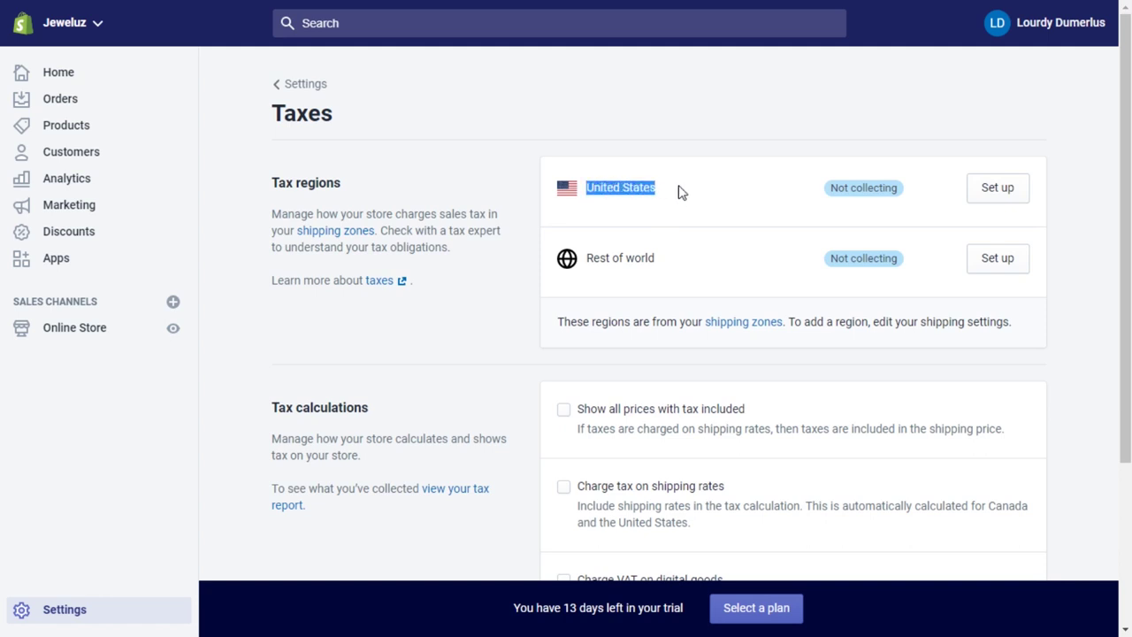
pyautogui.click(998, 189)
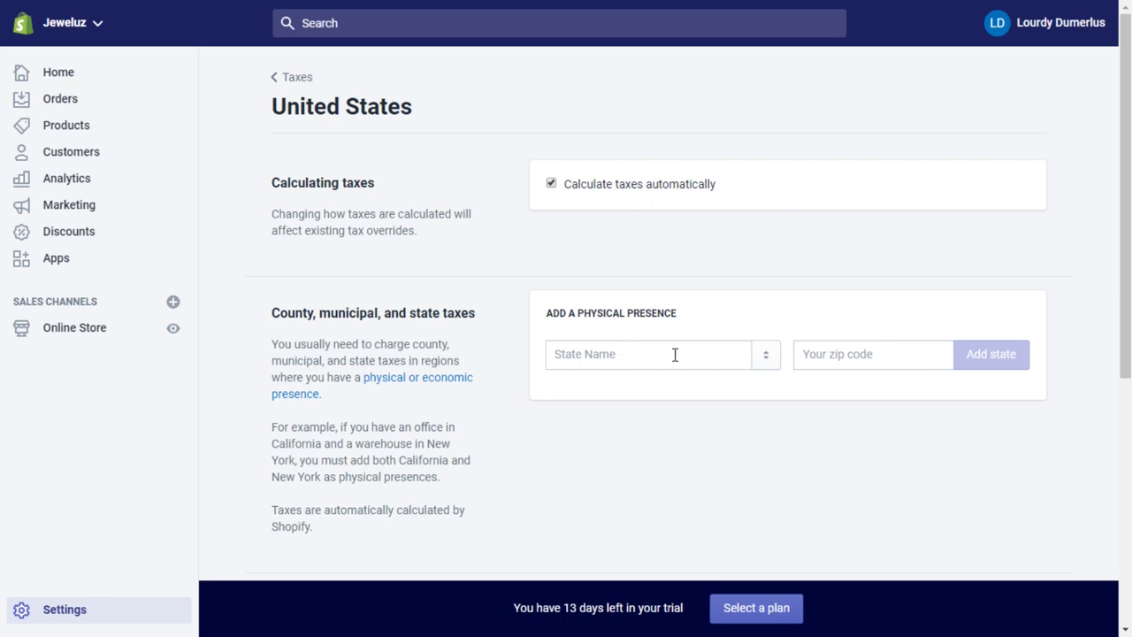
# Review the automatic US tax calculation and focus the empty State Name field for physical presence.
pyautogui.scroll(-4, 741, 370)
pyautogui.scroll(3, 743, 377)
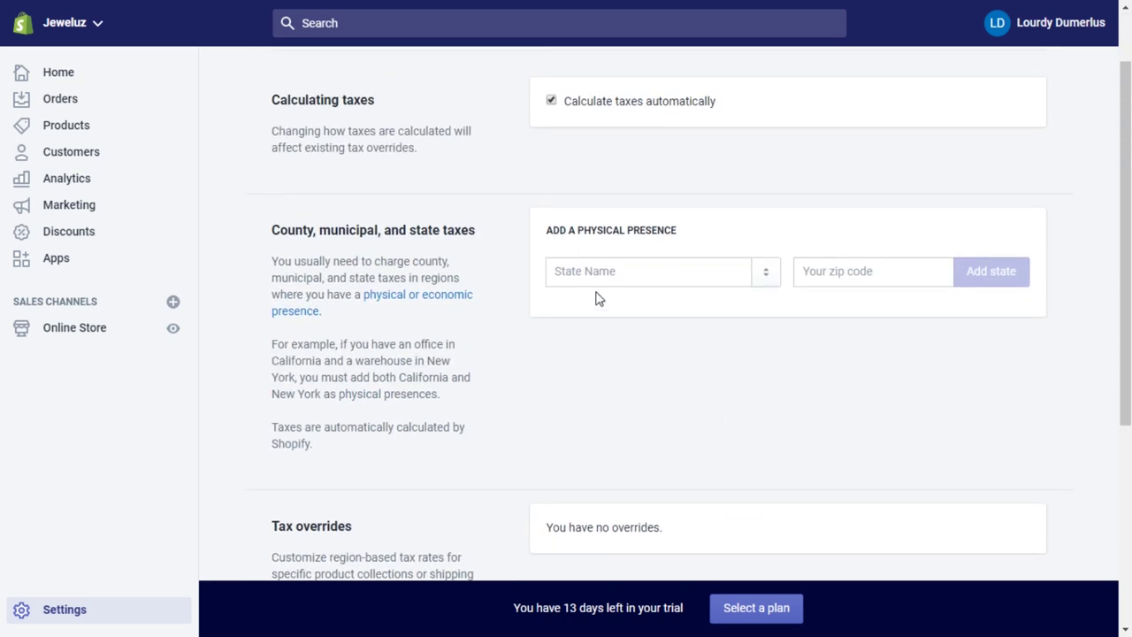
pyautogui.scroll(-4, 705, 268)
pyautogui.scroll(2, 707, 277)
pyautogui.scroll(2, 705, 277)
pyautogui.click(653, 265)
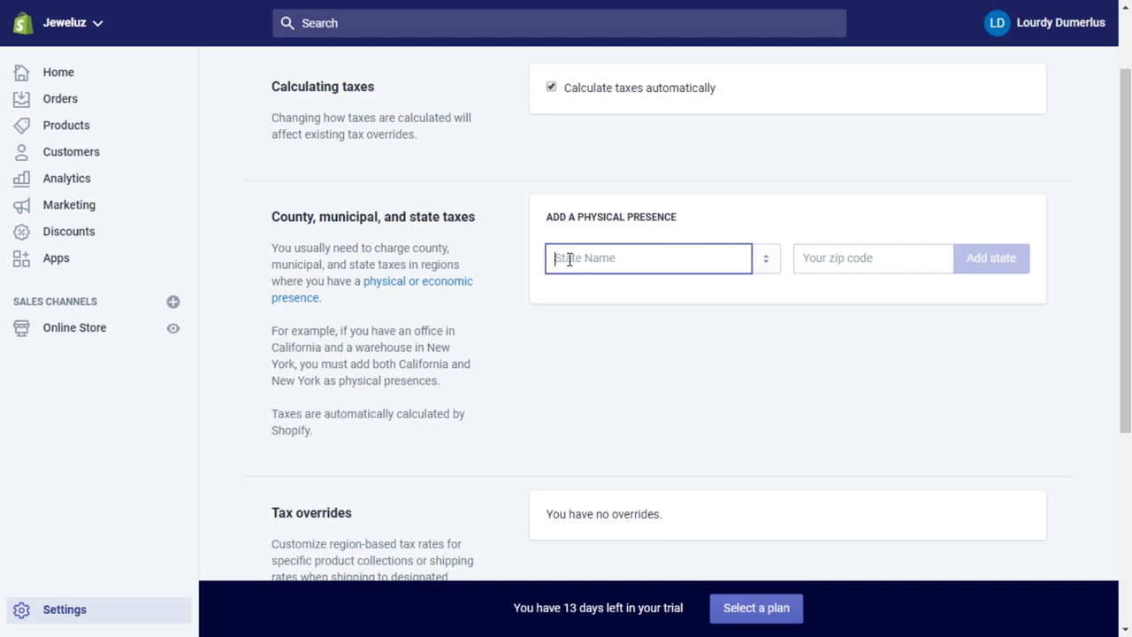
pyautogui.scroll(2, 568, 259)
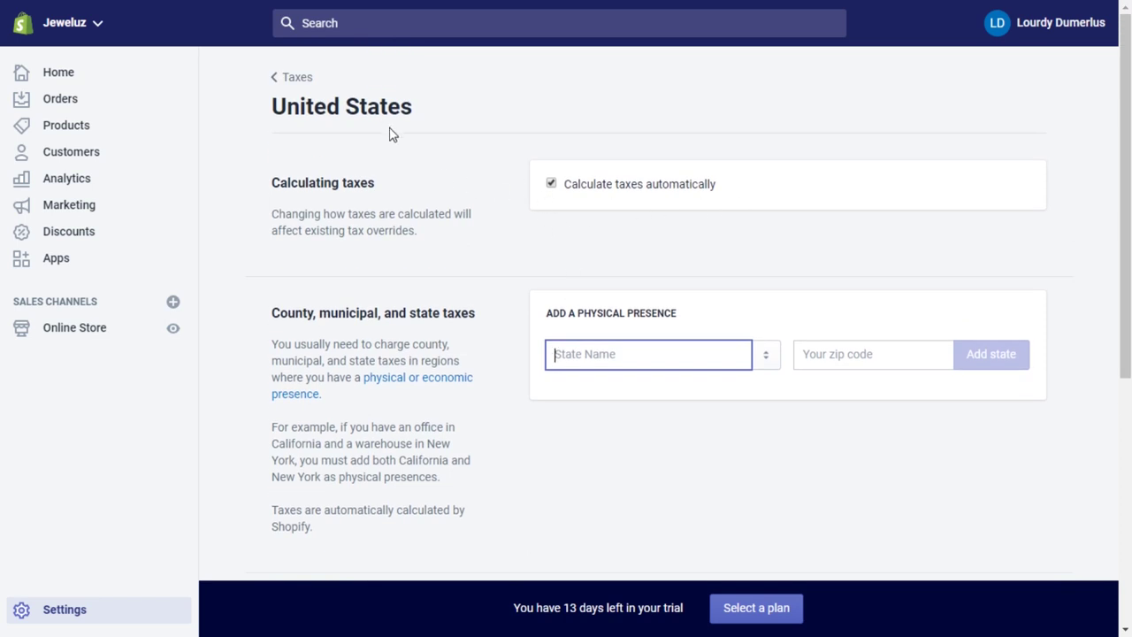
# Confirm Rest of World country tax is 0, then return to the Taxes overview's Tax calculations.
pyautogui.click(297, 79)
pyautogui.moveTo(595, 257); pyautogui.dragTo(659, 258)
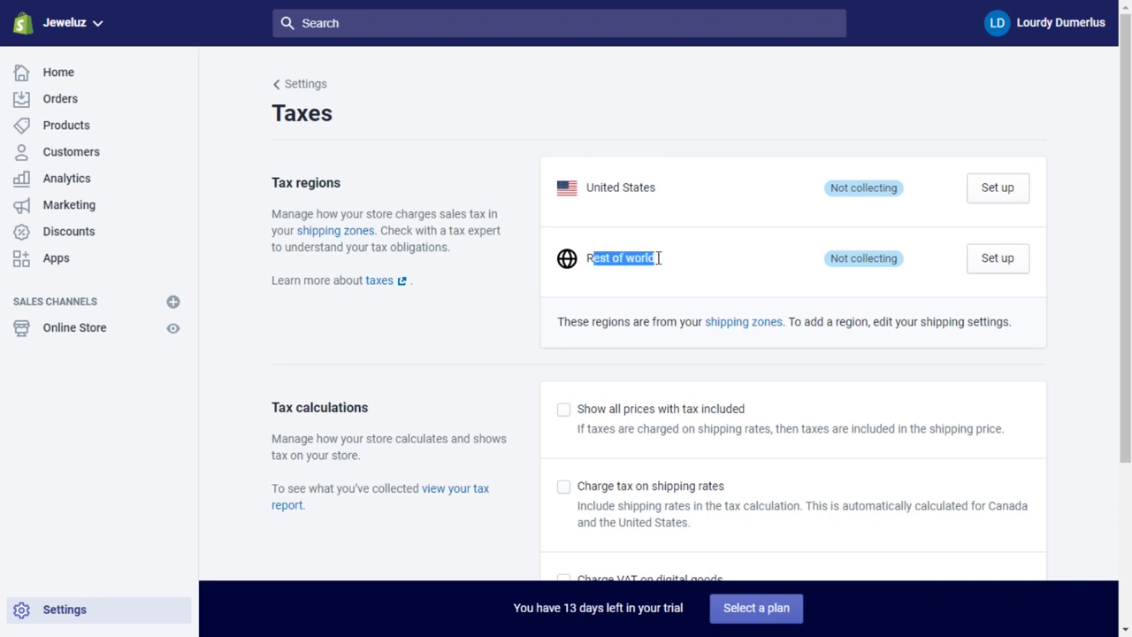
pyautogui.click(988, 258)
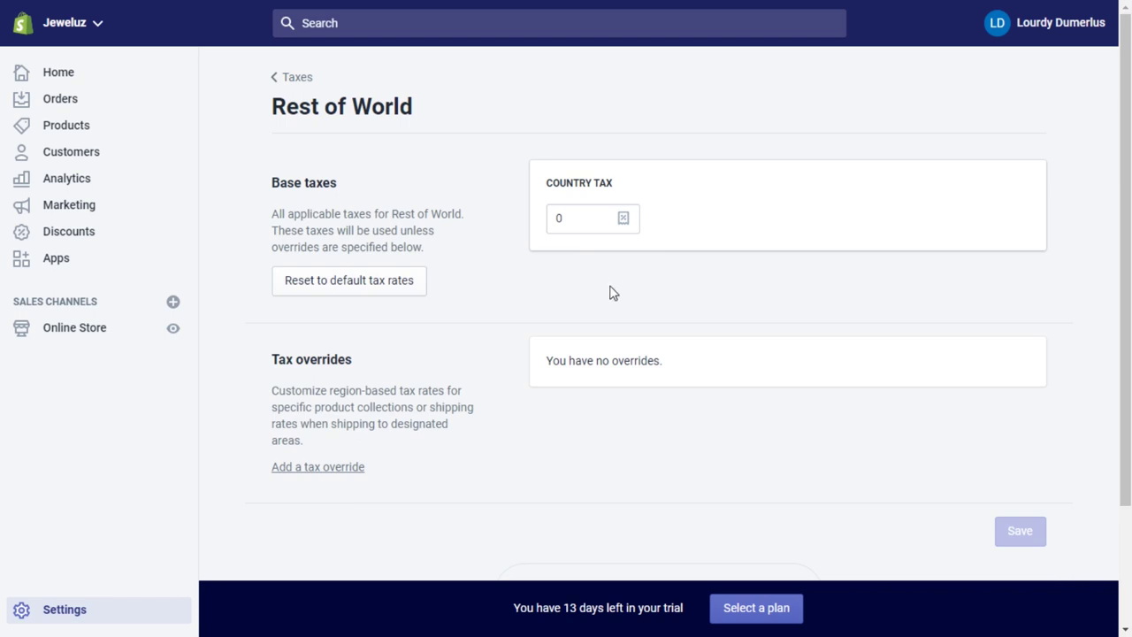
pyautogui.scroll(-2, 700, 316)
pyautogui.scroll(2, 556, 280)
pyautogui.click(298, 78)
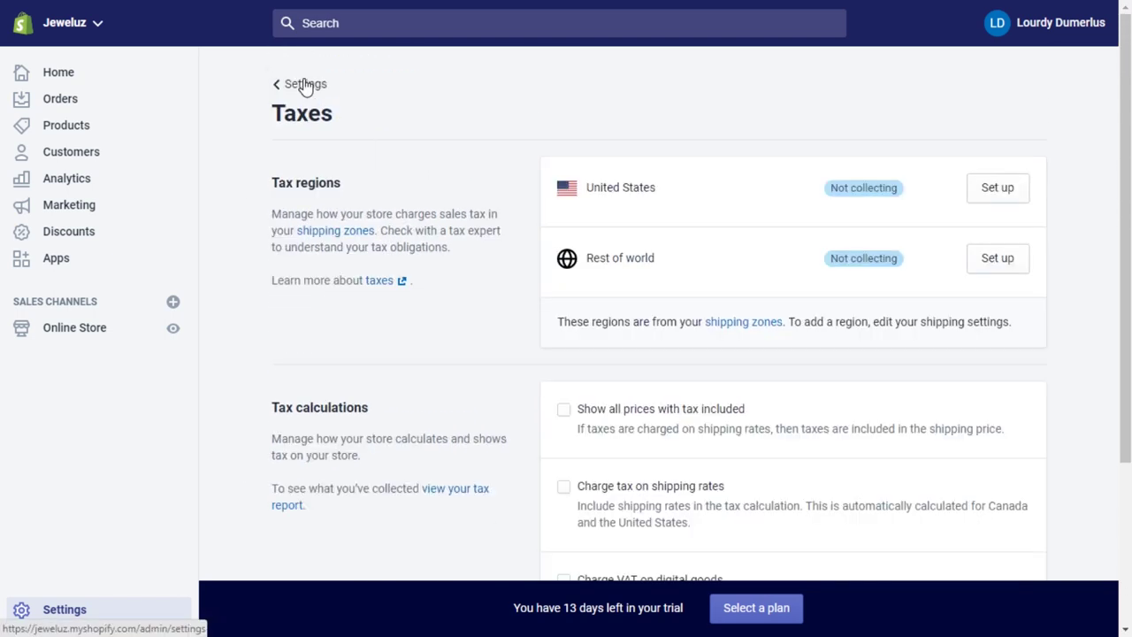
pyautogui.scroll(-3, 698, 321)
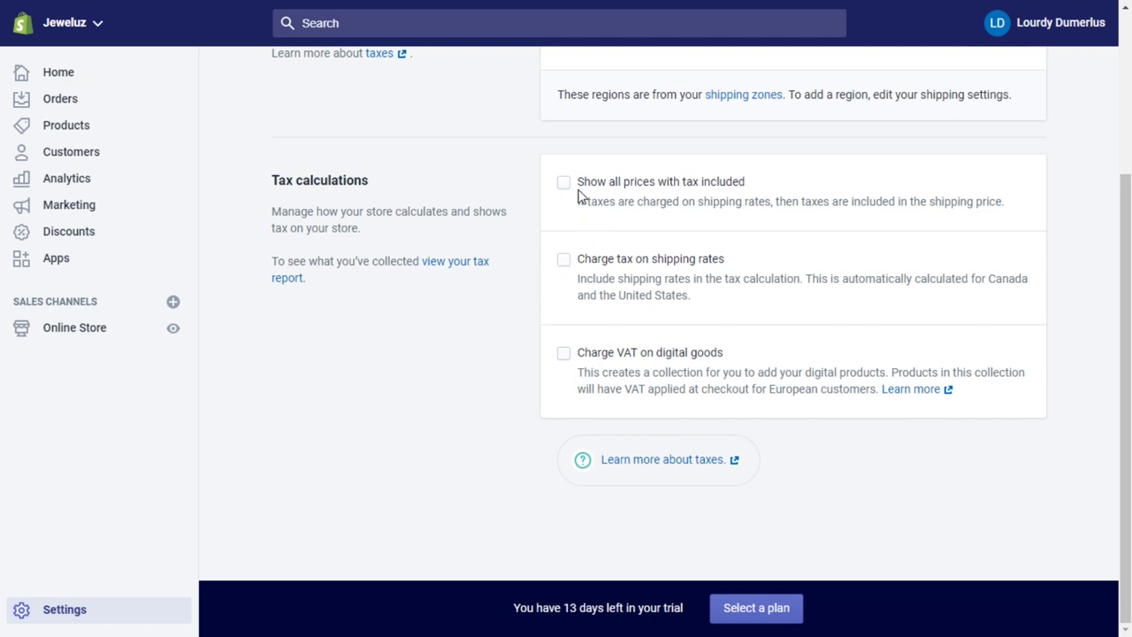
# Turn on 'Charge tax on shipping rates', save the tax change, and return to Settings.
pyautogui.moveTo(598, 187); pyautogui.dragTo(754, 186)
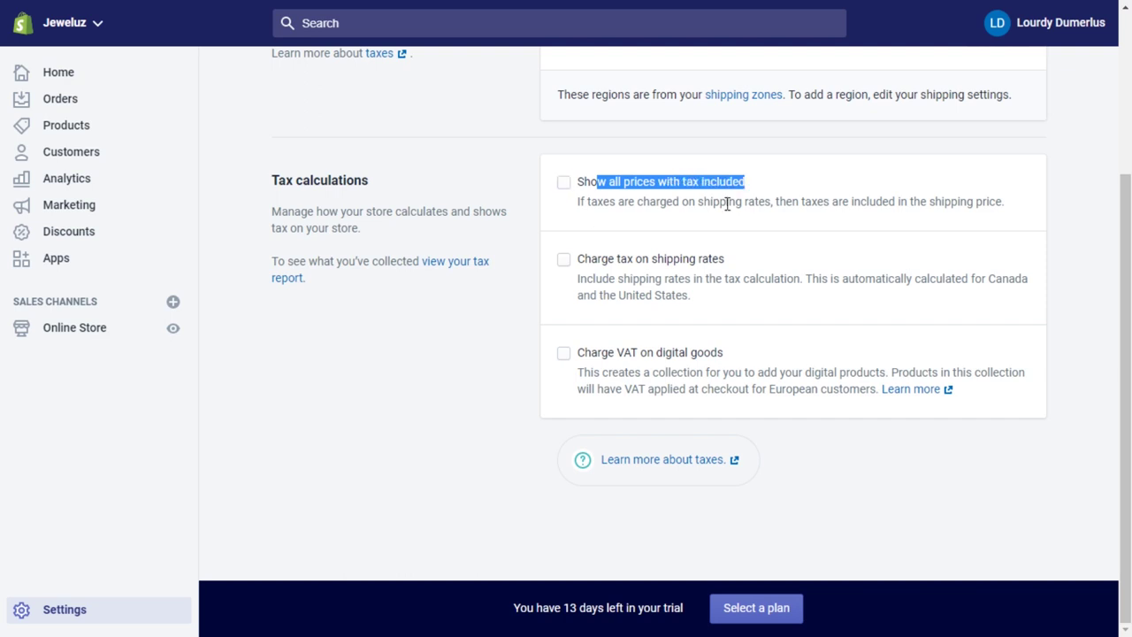
pyautogui.click(727, 203)
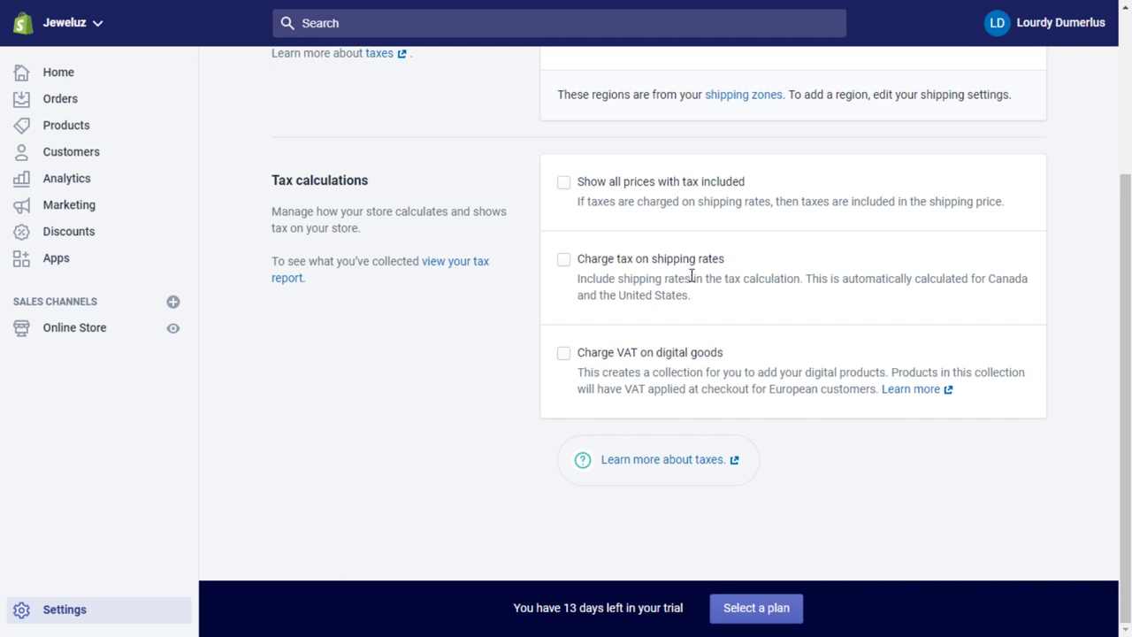
pyautogui.click(563, 261)
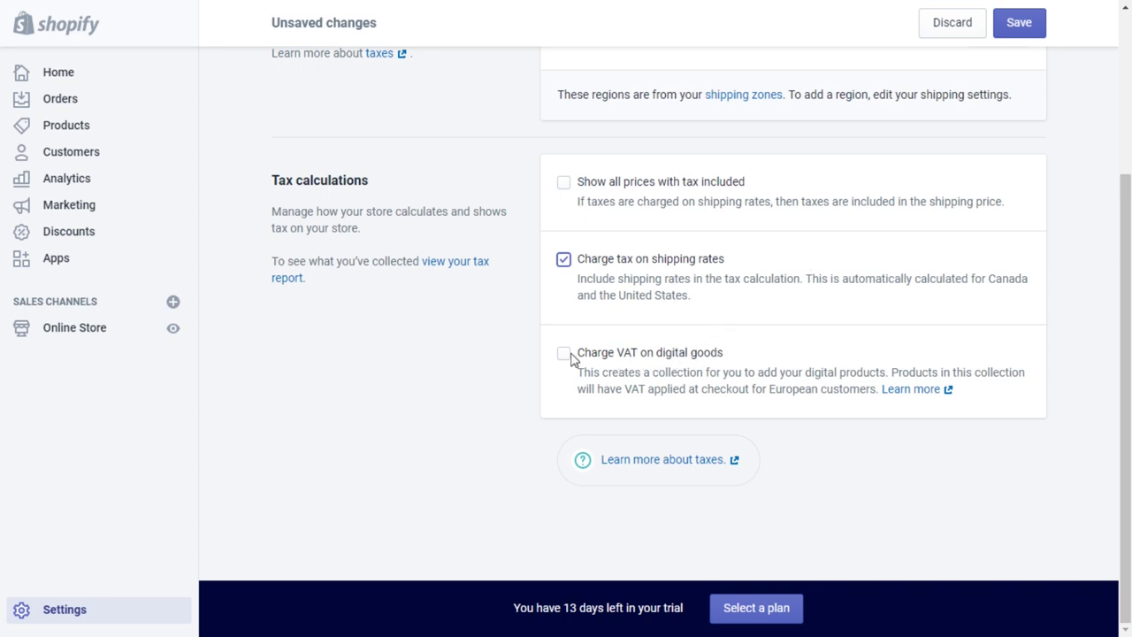
pyautogui.scroll(1, 938, 333)
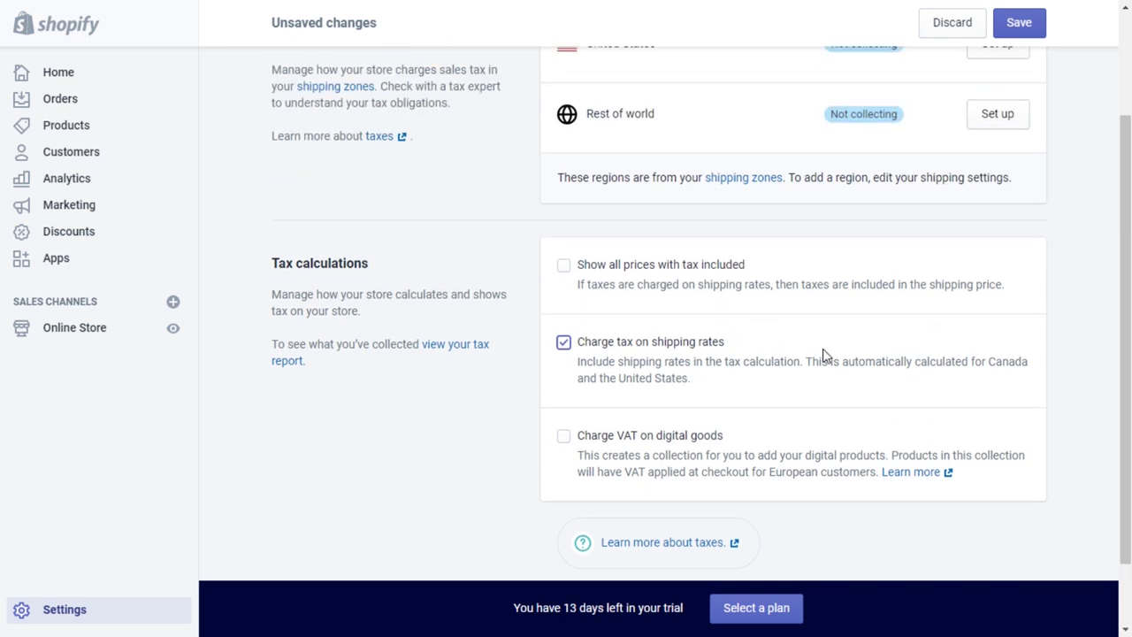
pyautogui.scroll(-1, 846, 354)
pyautogui.scroll(3, 847, 353)
pyautogui.scroll(-1, 846, 354)
pyautogui.scroll(1, 847, 347)
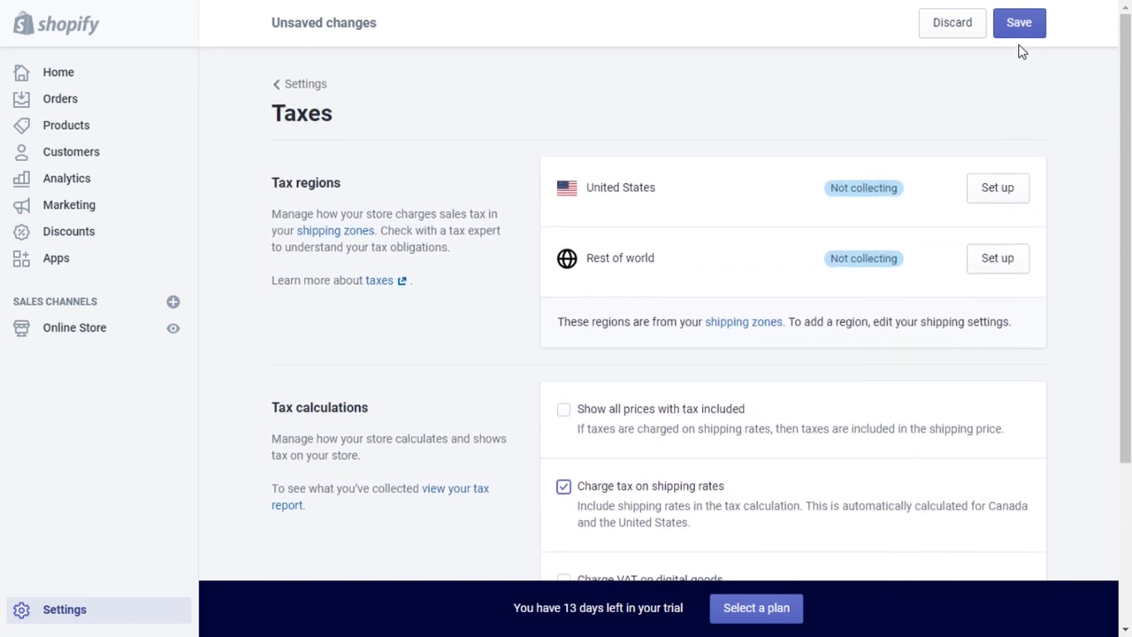
pyautogui.click(1021, 32)
pyautogui.click(301, 84)
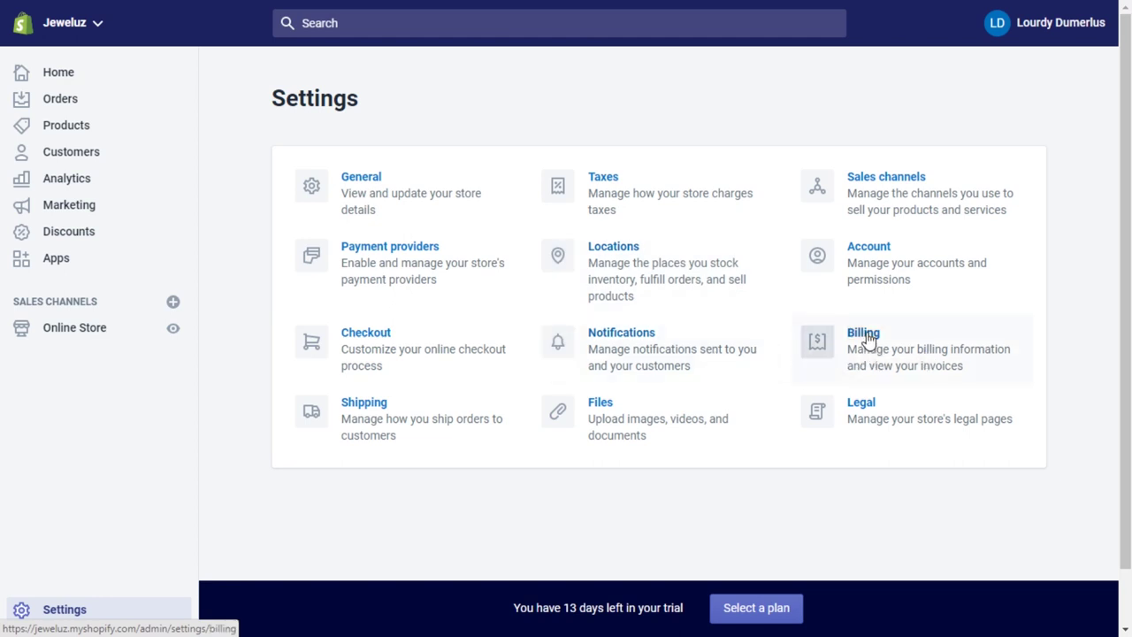
# Check the Billing page (no credit card, no charges or credits), then go to Home.
pyautogui.click(868, 341)
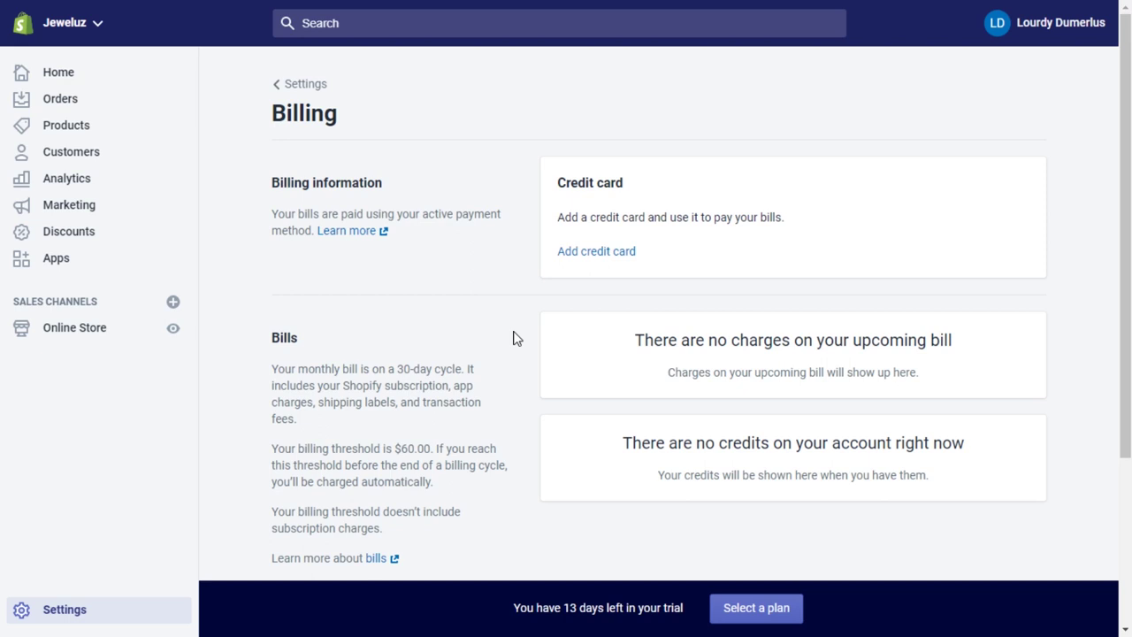
pyautogui.click(322, 85)
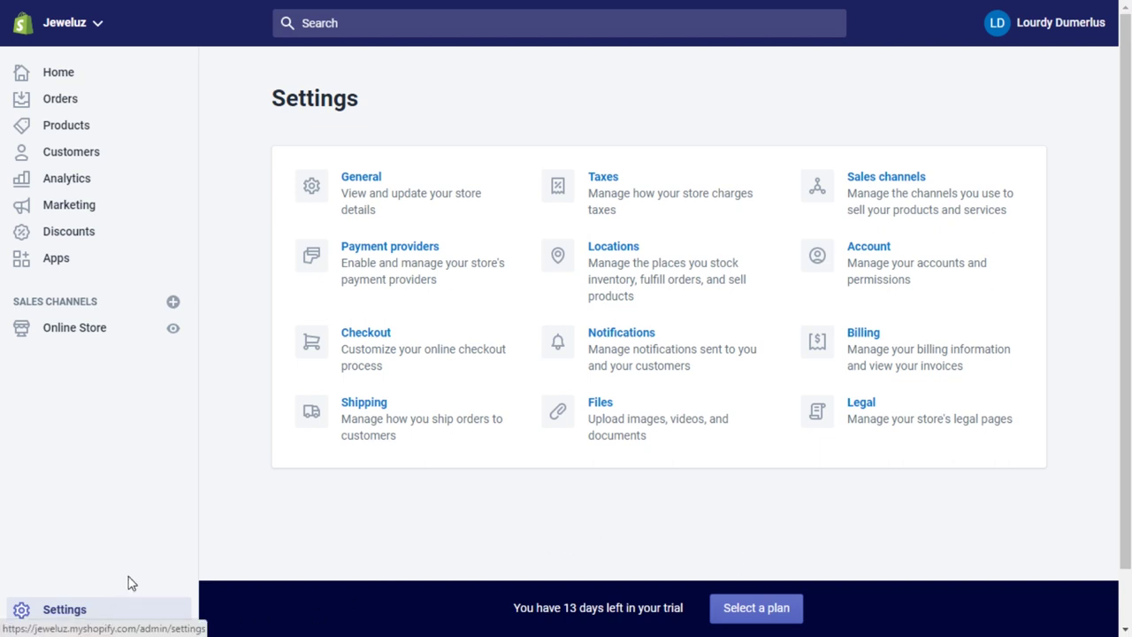
pyautogui.click(83, 75)
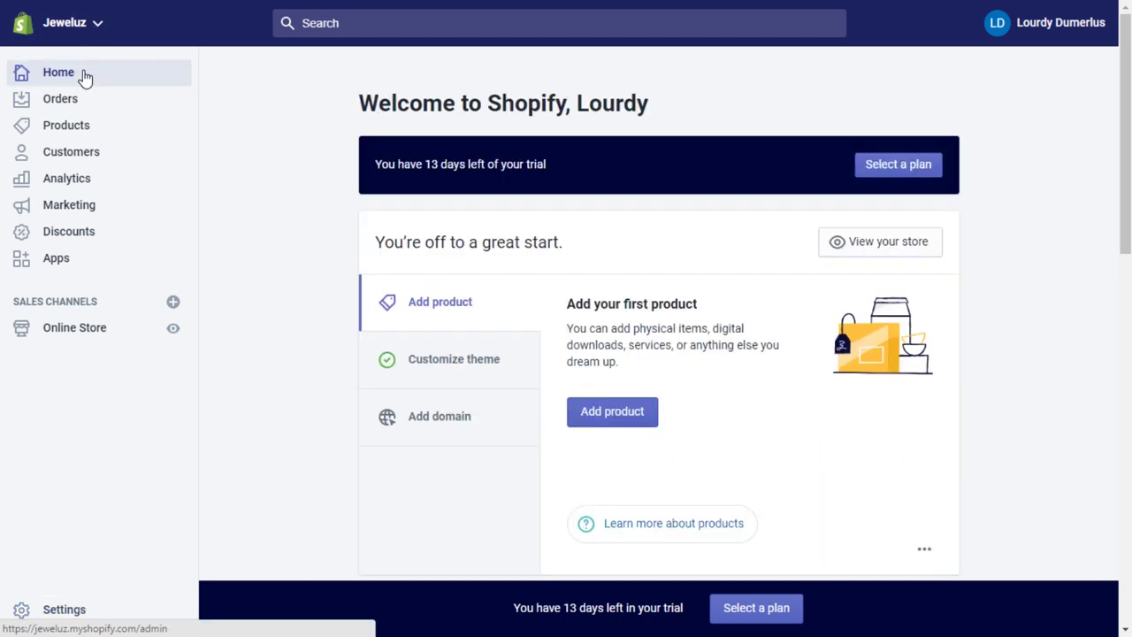